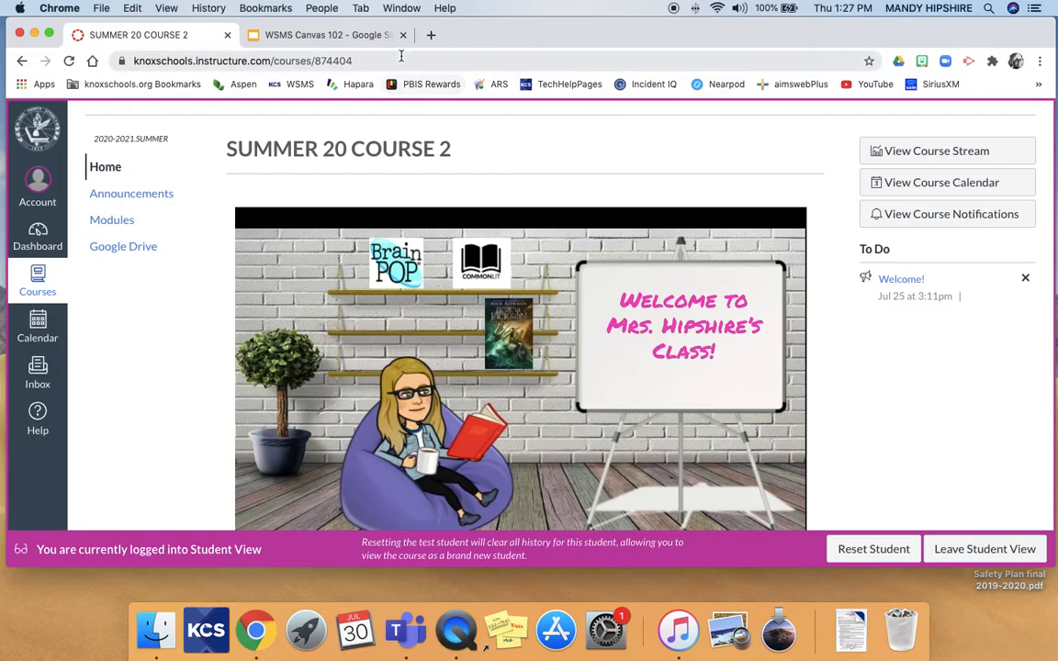
pyautogui.scroll(-1, 501, 209)
pyautogui.scroll(1, 501, 209)
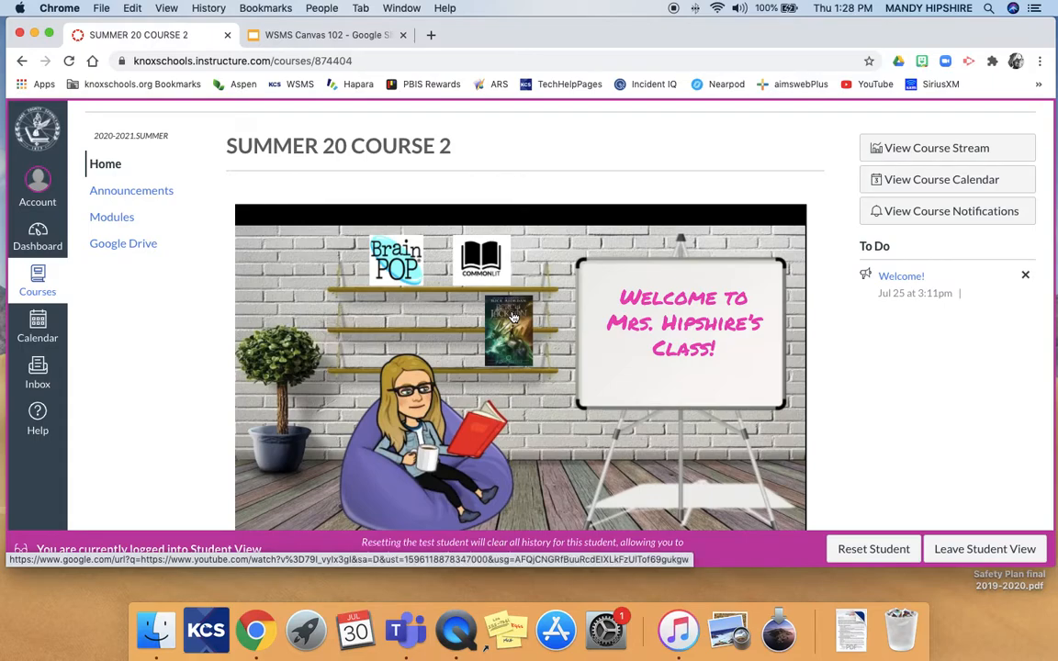
pyautogui.scroll(-2, 460, 349)
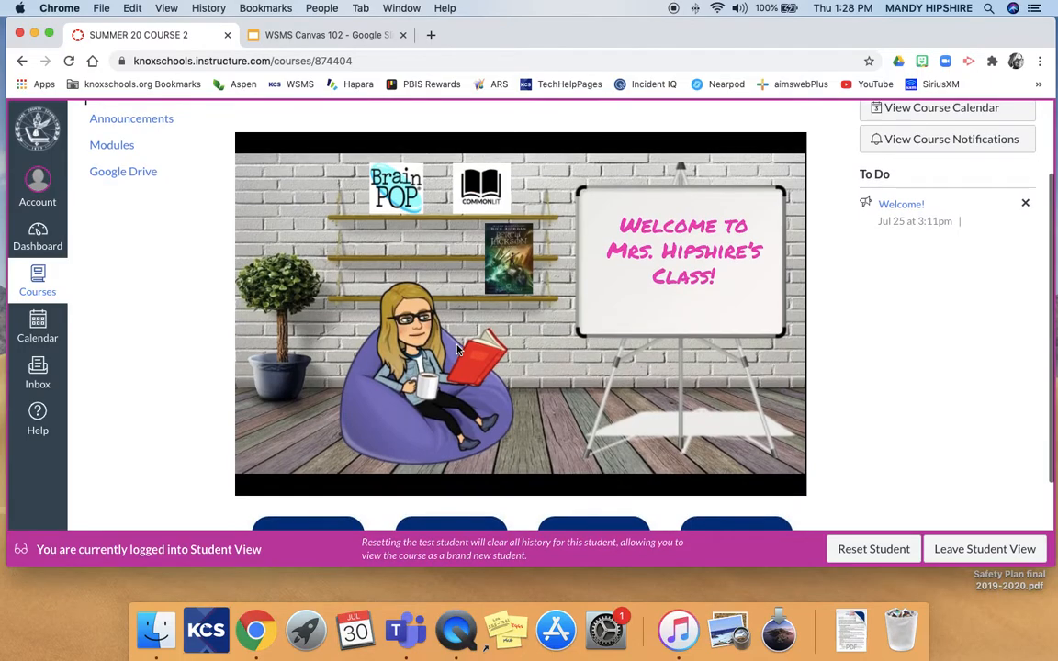
pyautogui.scroll(-3, 460, 349)
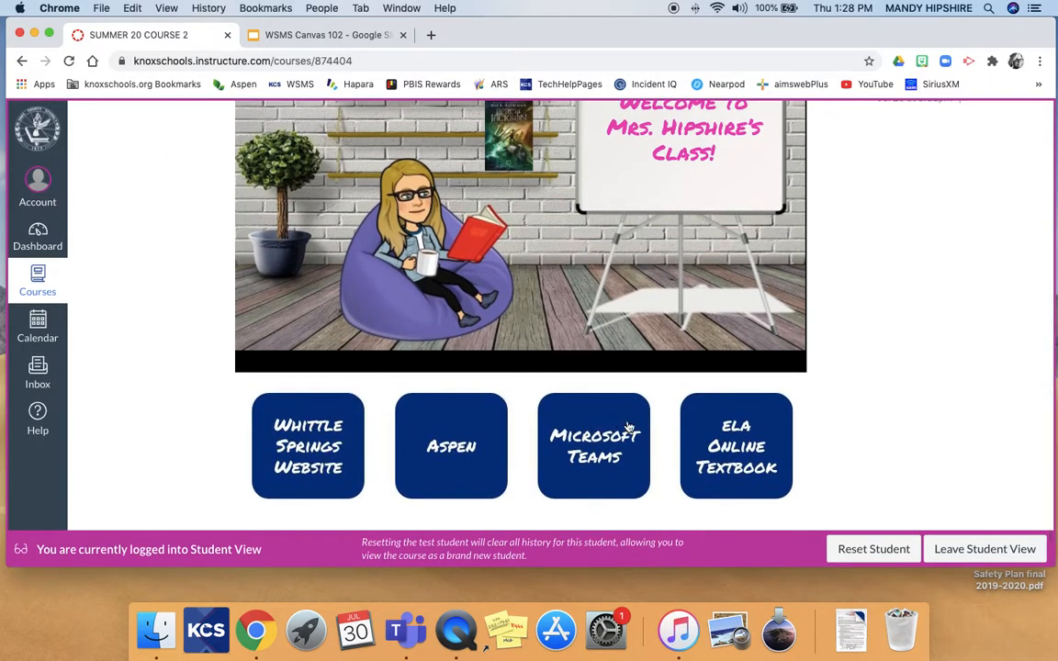
pyautogui.scroll(3, 628, 426)
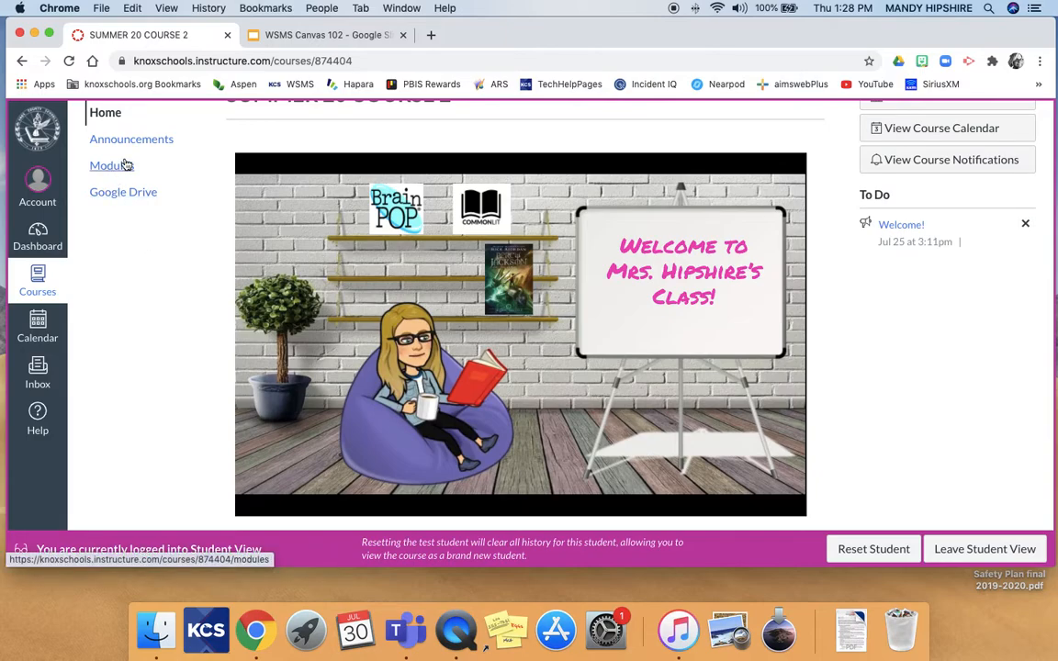
pyautogui.scroll(2, 254, 185)
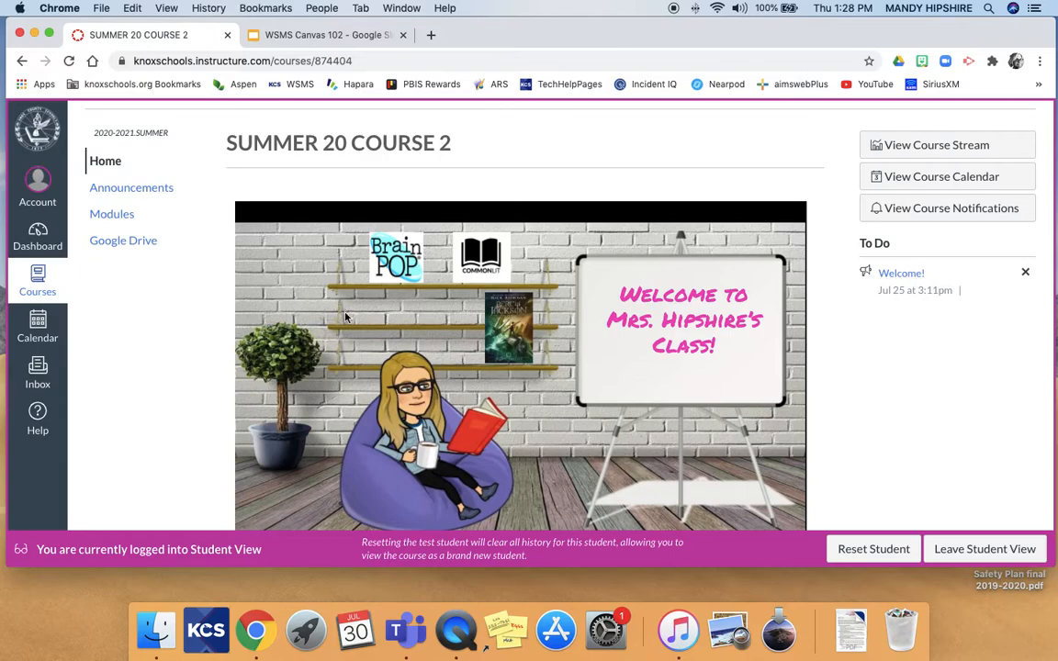
pyautogui.scroll(-2, 338, 311)
pyautogui.scroll(-1, 374, 345)
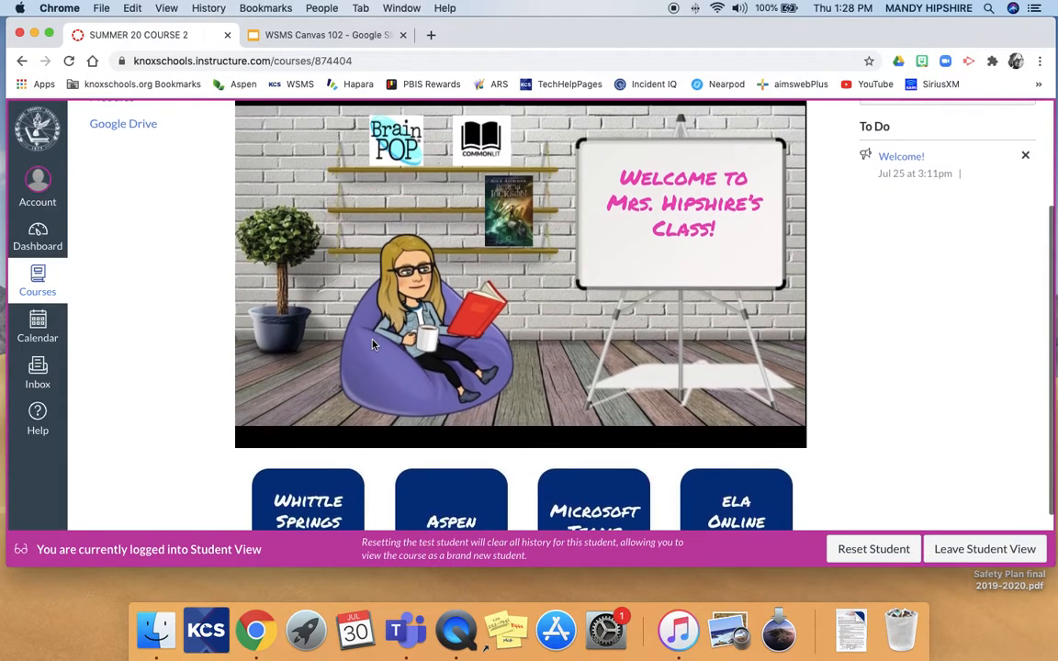
pyautogui.scroll(-2, 379, 367)
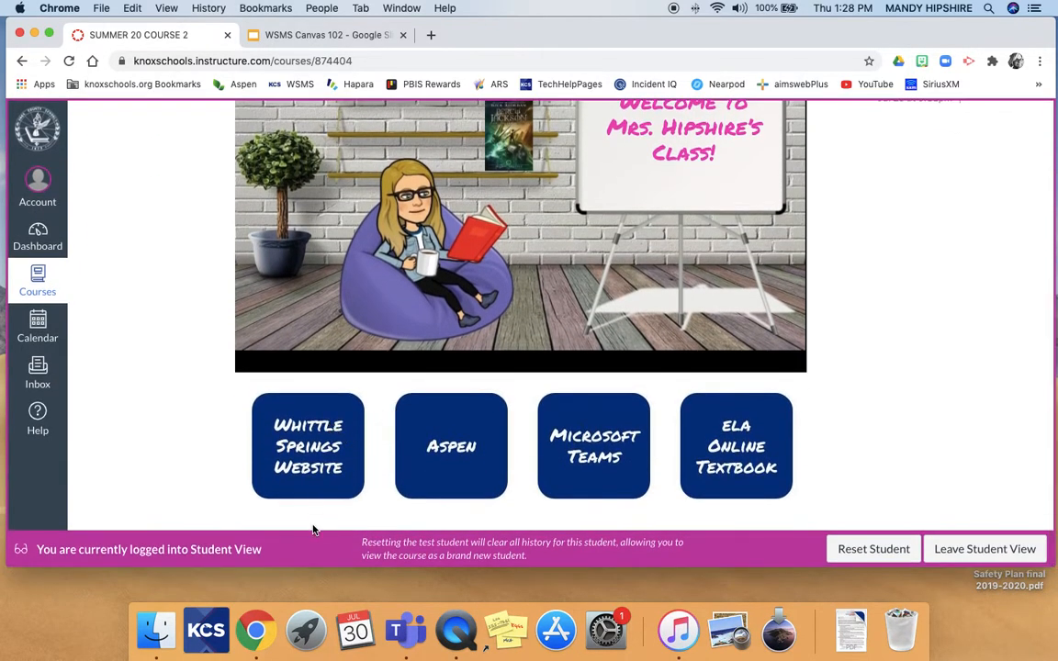
pyautogui.scroll(2, 697, 344)
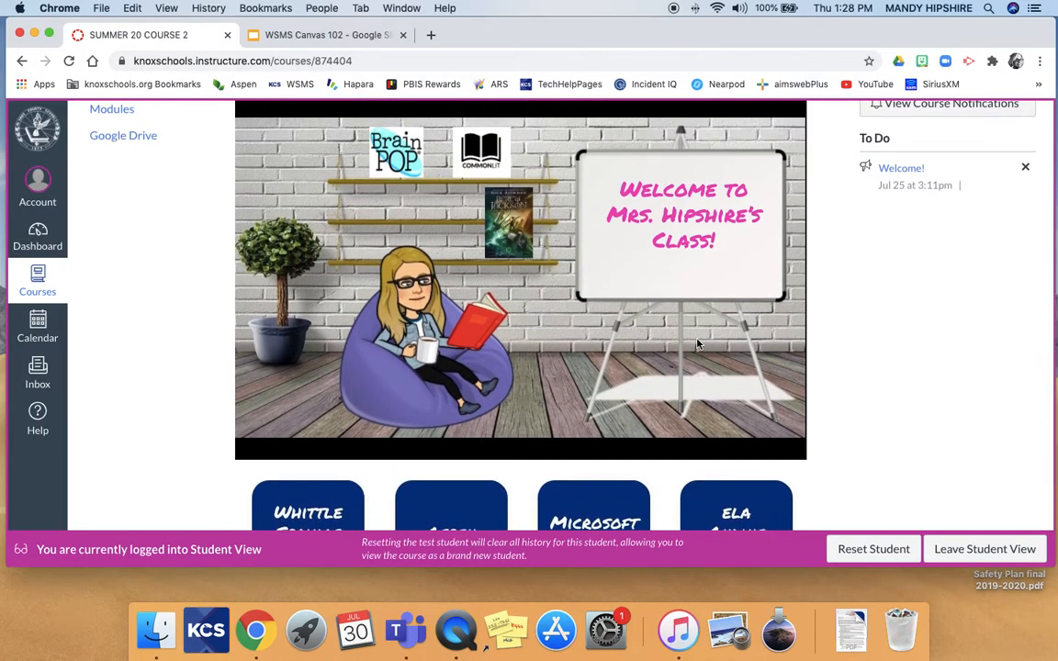
pyautogui.scroll(2, 697, 344)
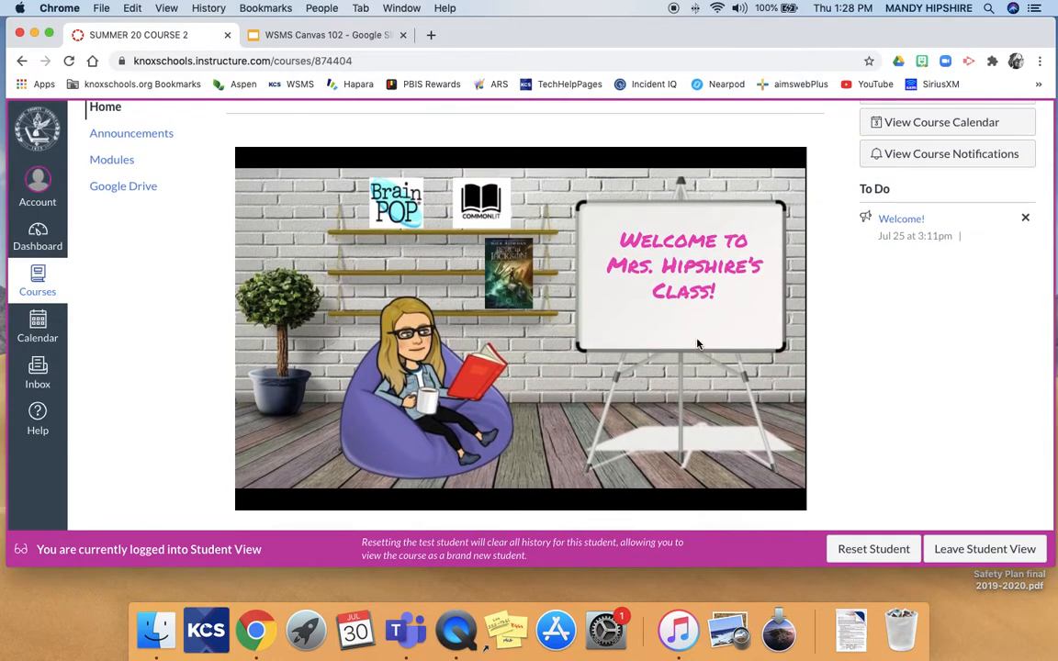
pyautogui.scroll(3, 697, 343)
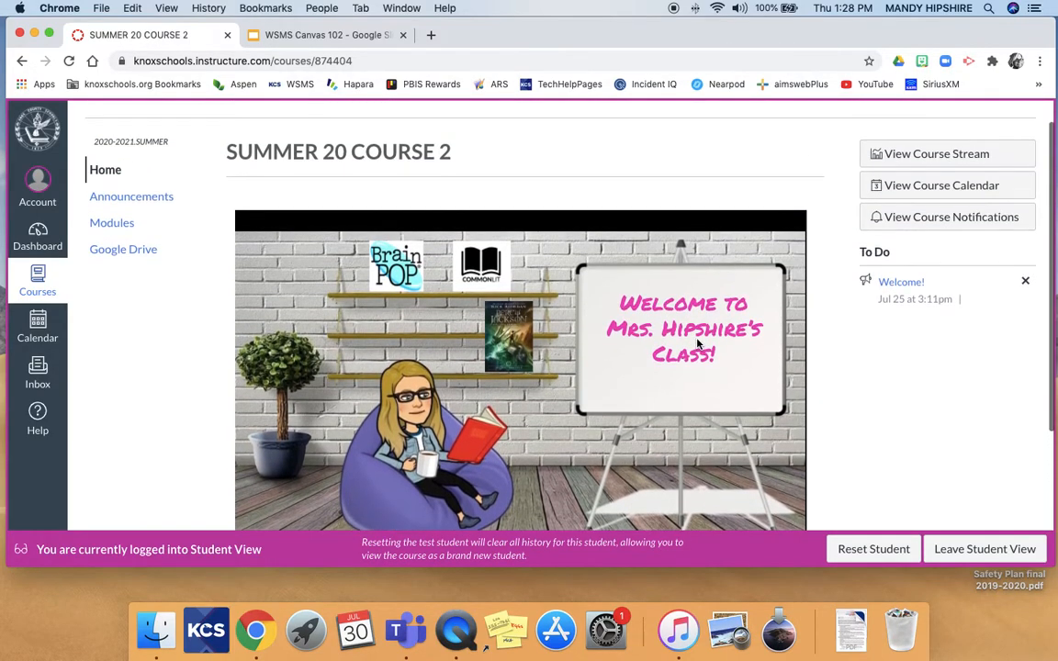
pyautogui.scroll(-3, 263, 239)
pyautogui.scroll(4, 264, 276)
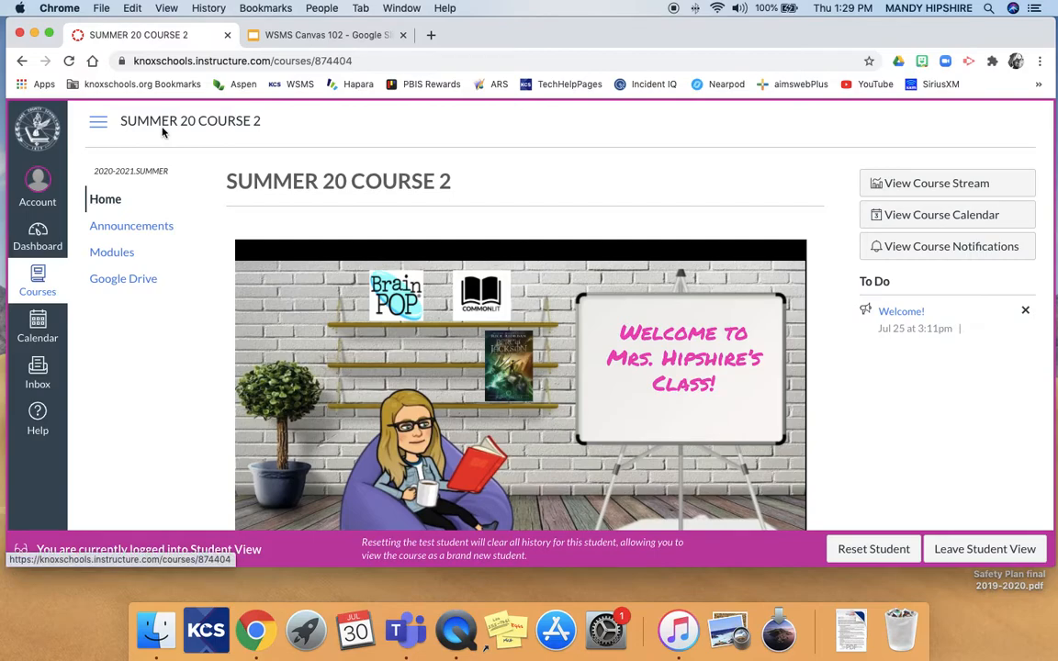
pyautogui.click(114, 84)
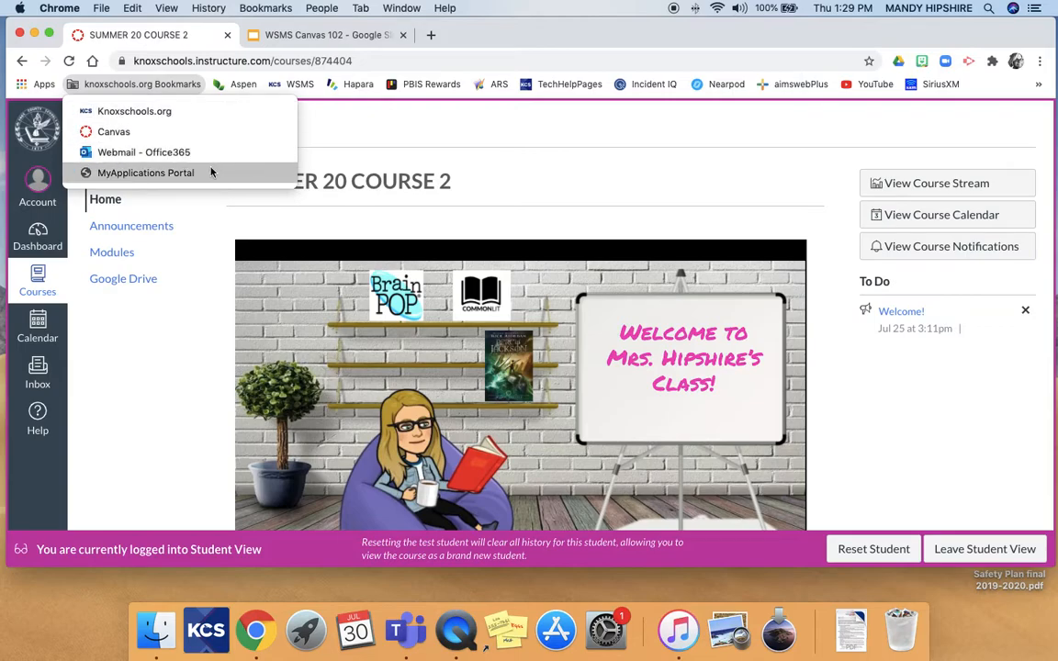
pyautogui.click(210, 284)
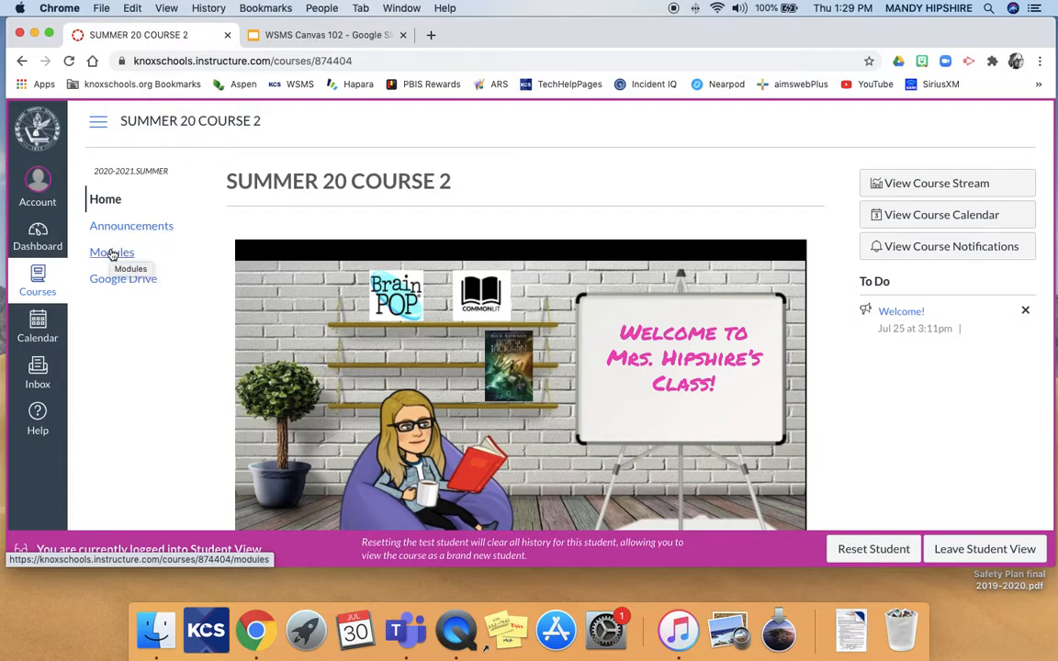
pyautogui.click(111, 253)
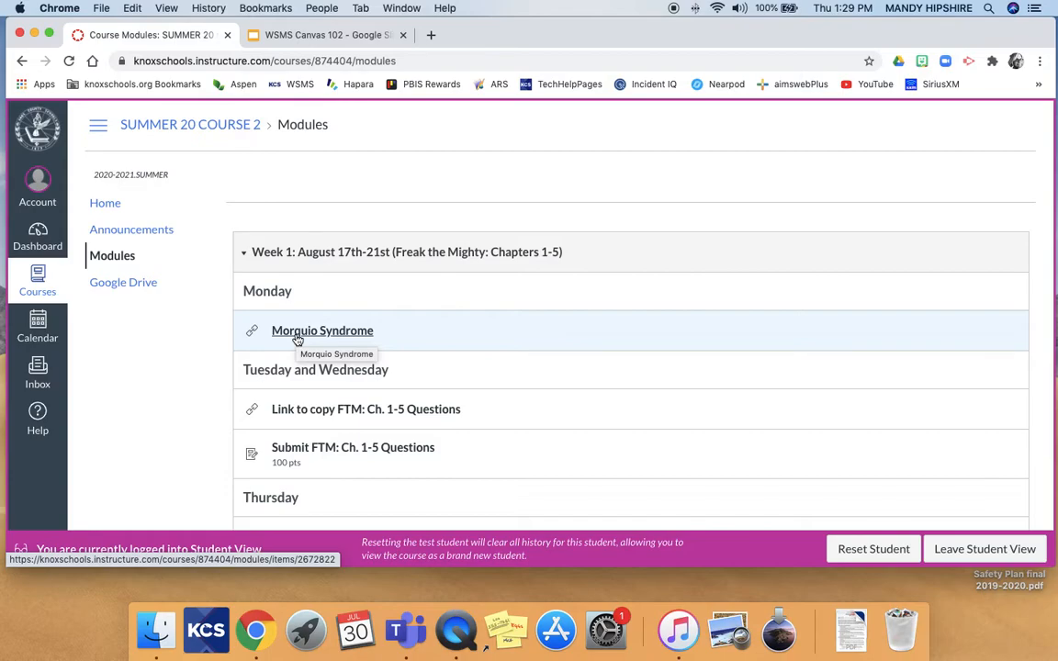
# Scroll through Week 1's items by day, from Monday's Morquio Syndrome to Friday's FTM: Ch. 1-5 Quiz.
pyautogui.scroll(-1, 326, 333)
pyautogui.scroll(1, 361, 328)
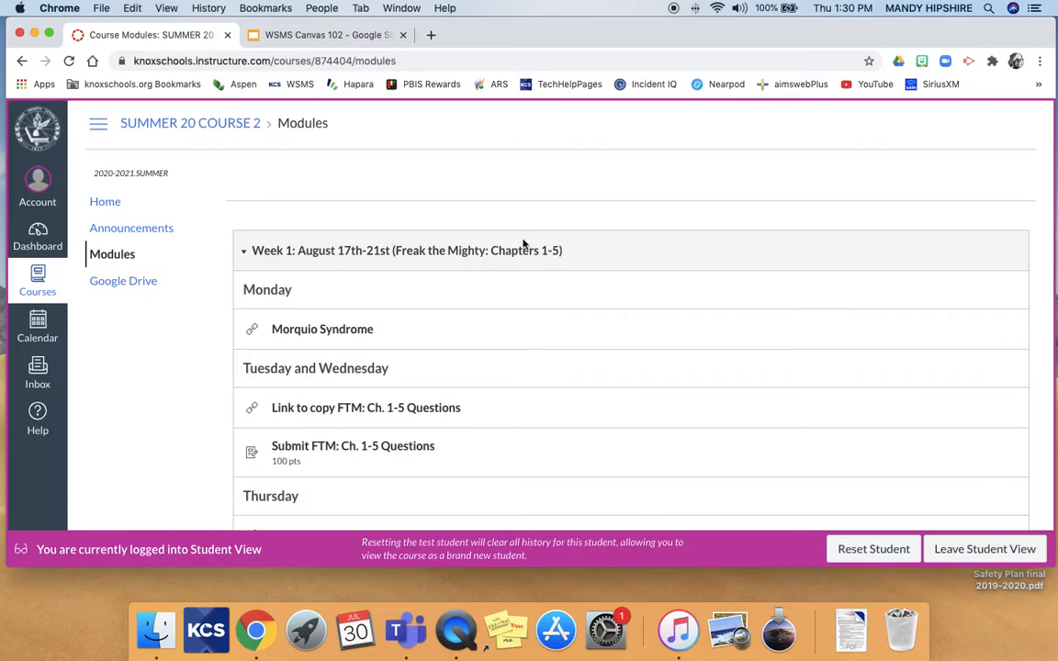
pyautogui.scroll(-1, 529, 259)
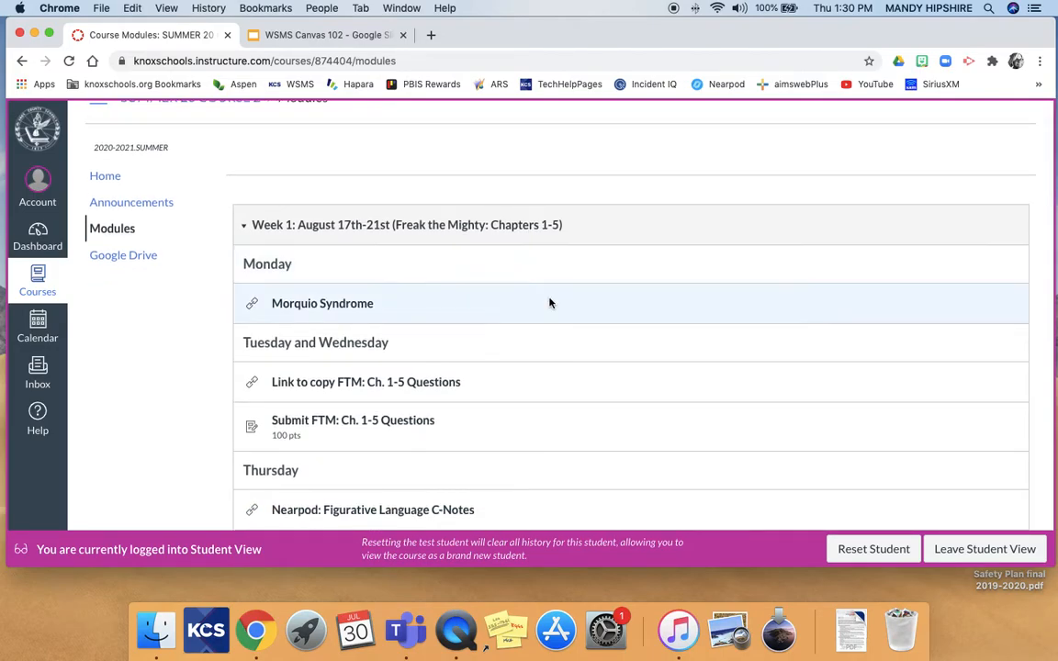
pyautogui.scroll(-1, 548, 302)
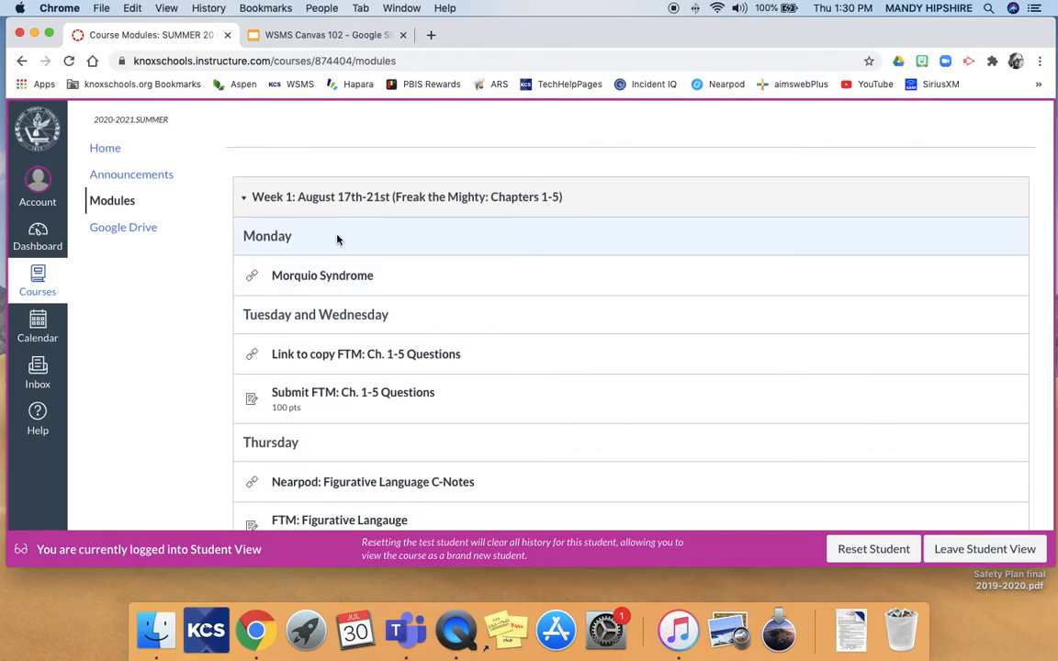
pyautogui.scroll(-2, 340, 320)
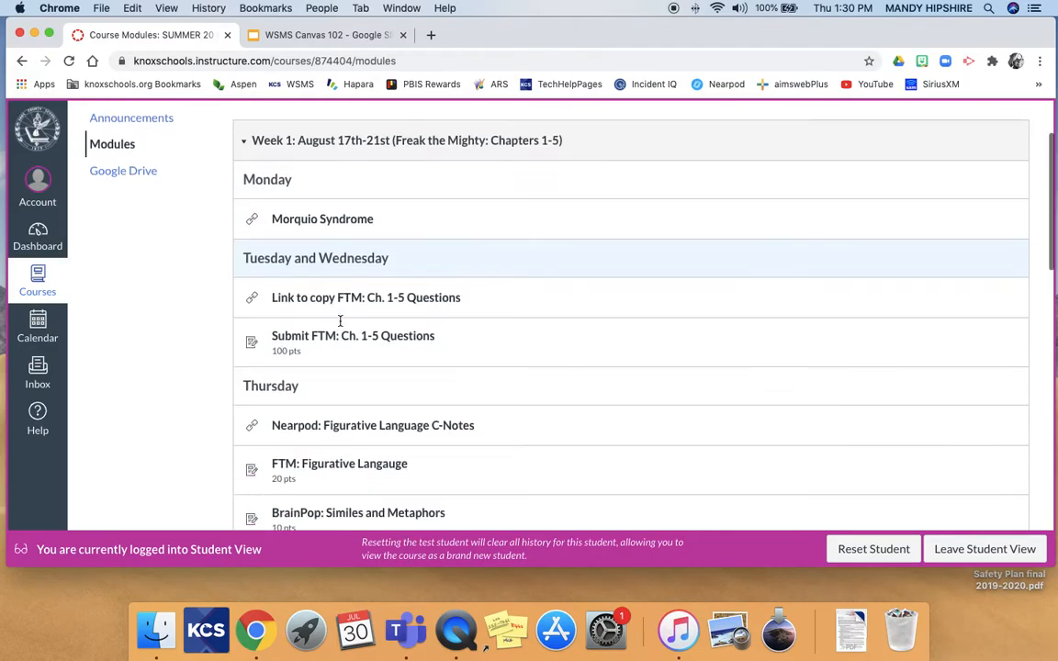
pyautogui.scroll(-1, 323, 399)
pyautogui.scroll(5, 322, 401)
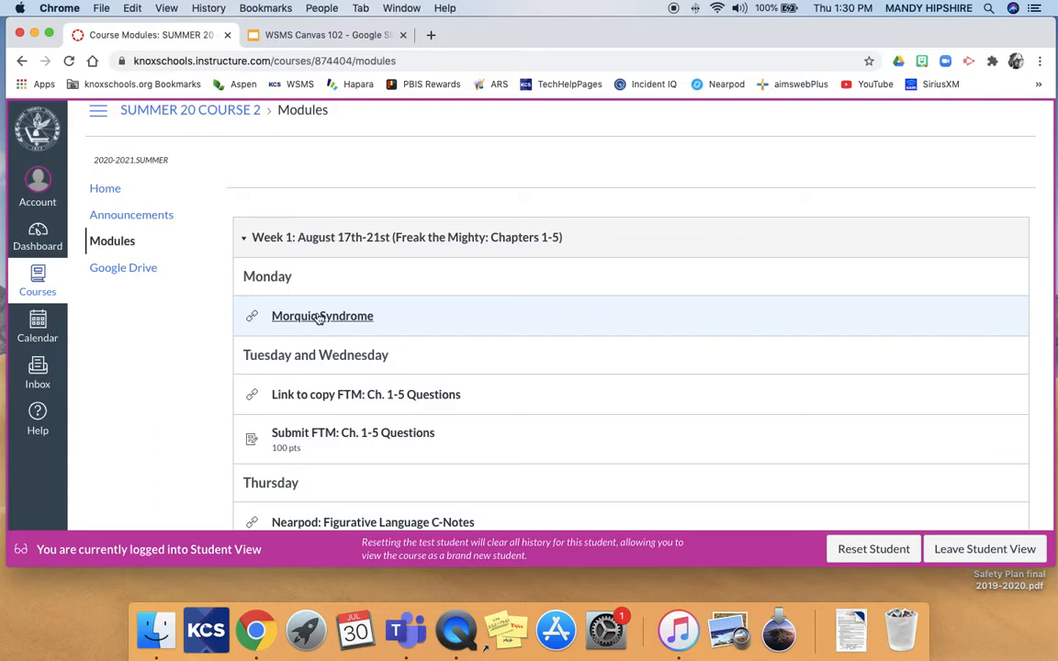
pyautogui.scroll(-3, 329, 316)
pyautogui.scroll(-5, 329, 316)
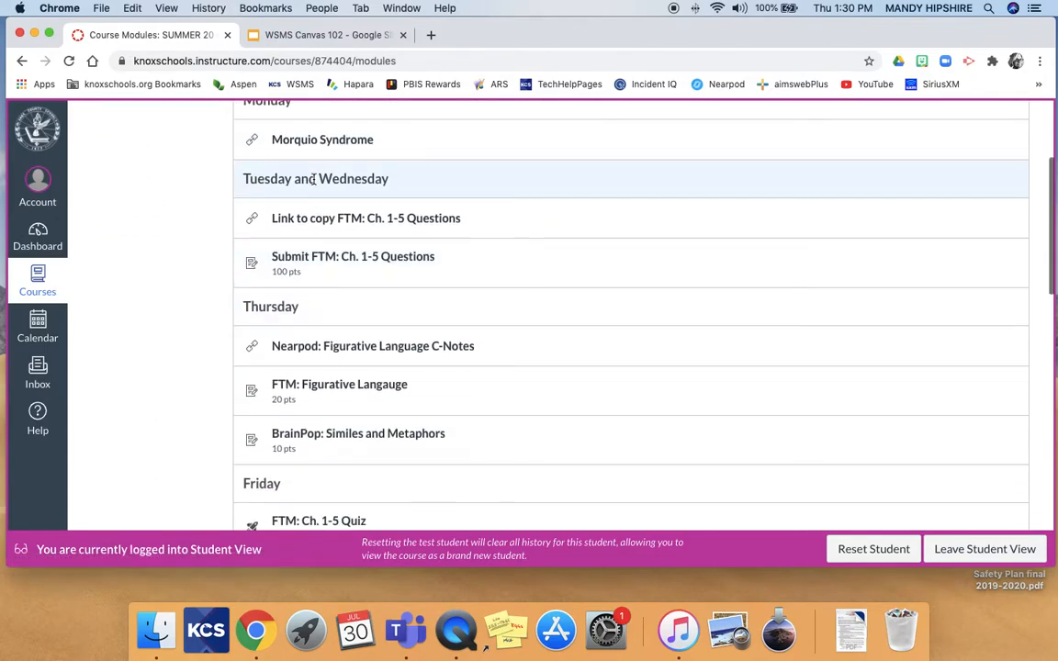
pyautogui.scroll(-2, 314, 184)
pyautogui.scroll(8, 314, 184)
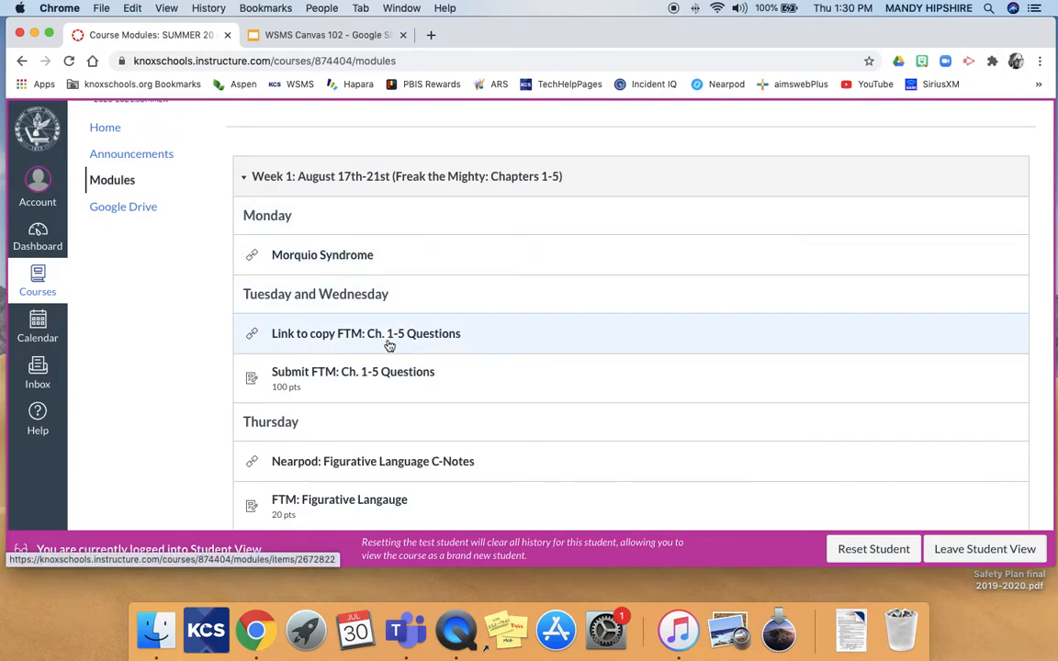
pyautogui.scroll(-1, 461, 283)
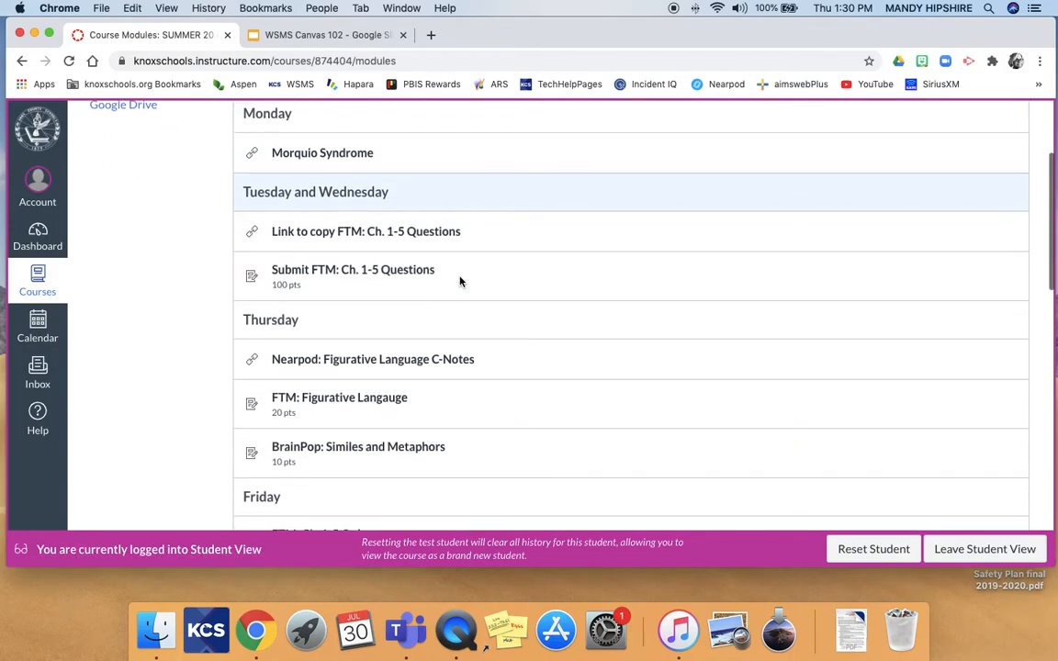
pyautogui.scroll(3, 461, 283)
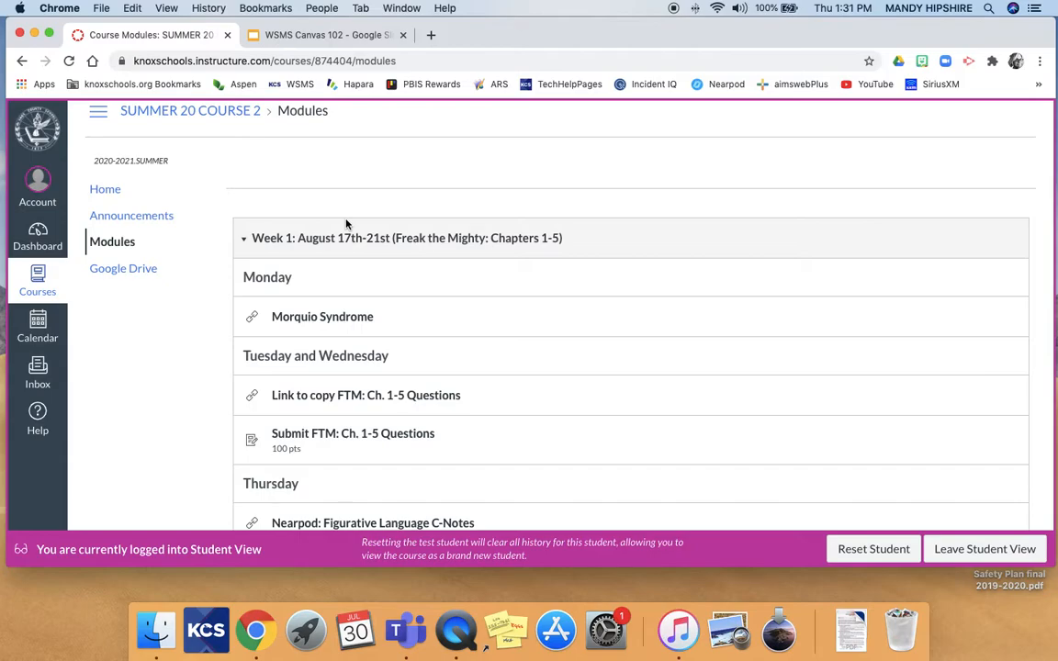
# Collapse the Week 1 and Week 2 modules, then leave Student View.
pyautogui.click(245, 241)
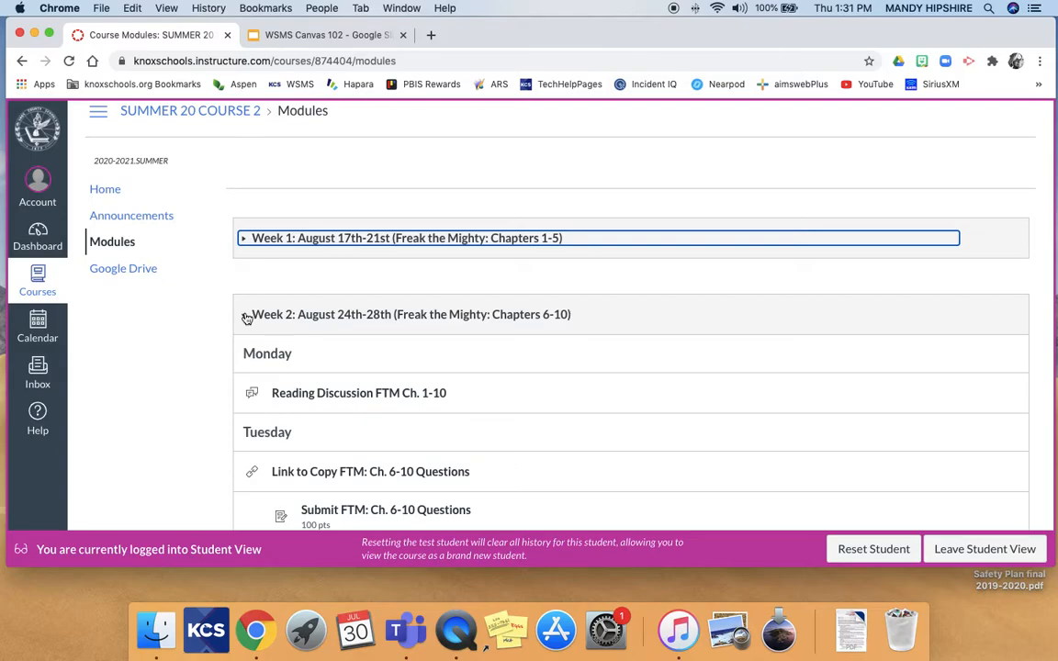
pyautogui.scroll(1, 291, 394)
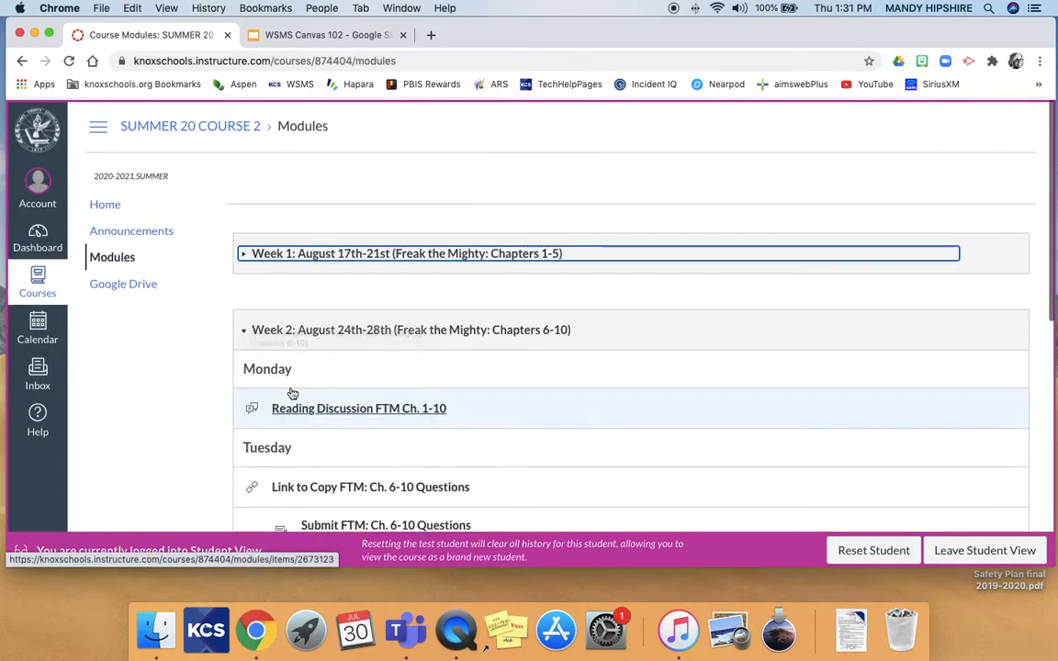
pyautogui.click(245, 333)
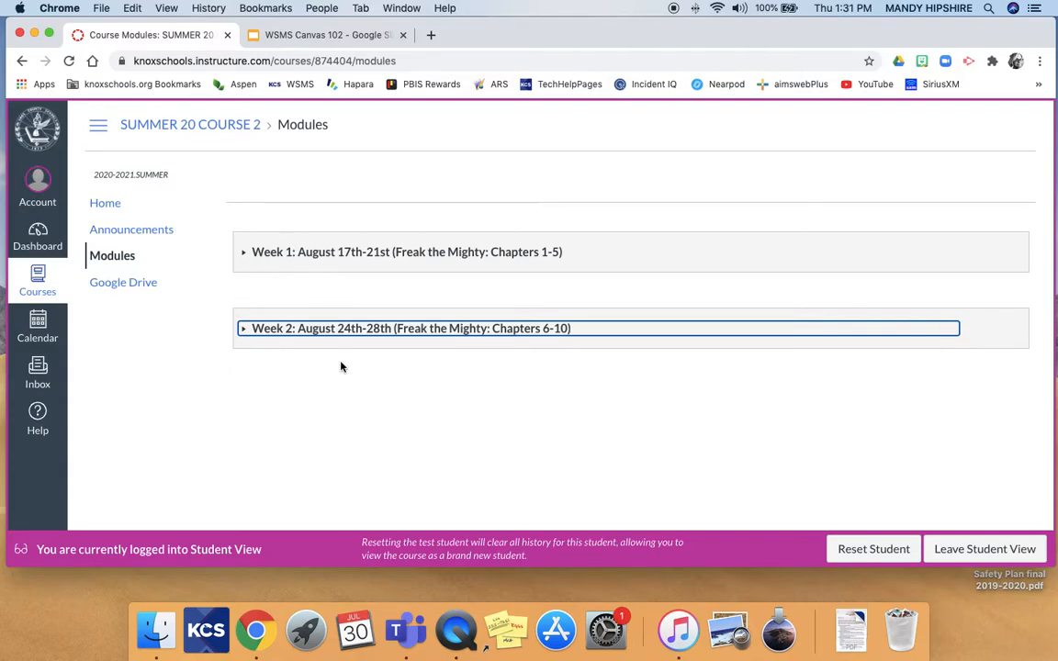
pyautogui.click(994, 548)
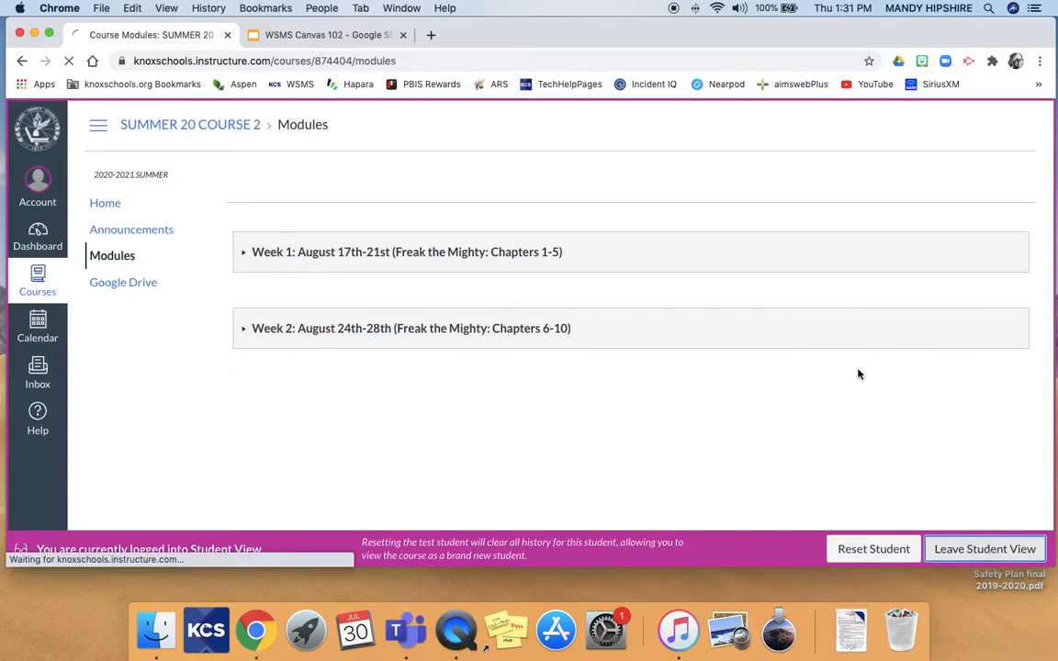
pyautogui.click(37, 285)
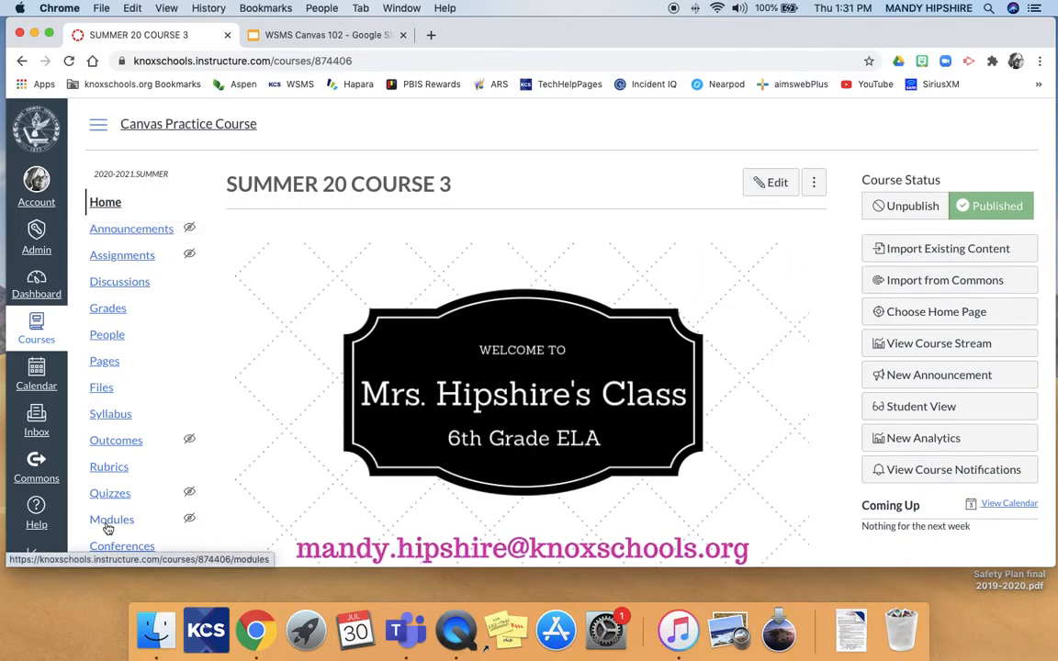
pyautogui.scroll(-3, 129, 420)
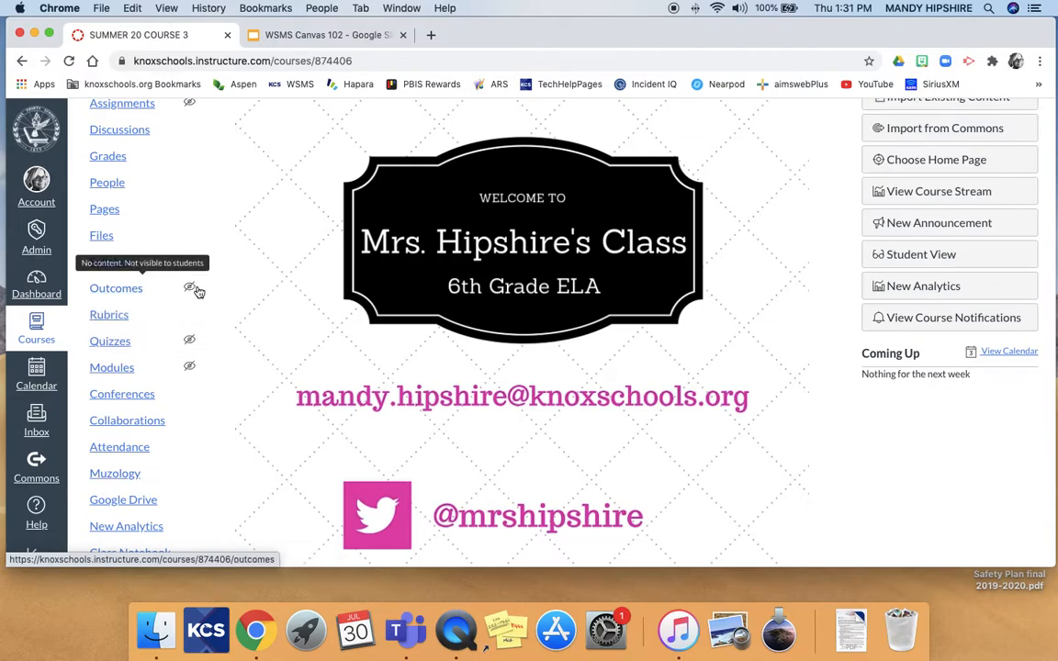
pyautogui.scroll(2, 199, 292)
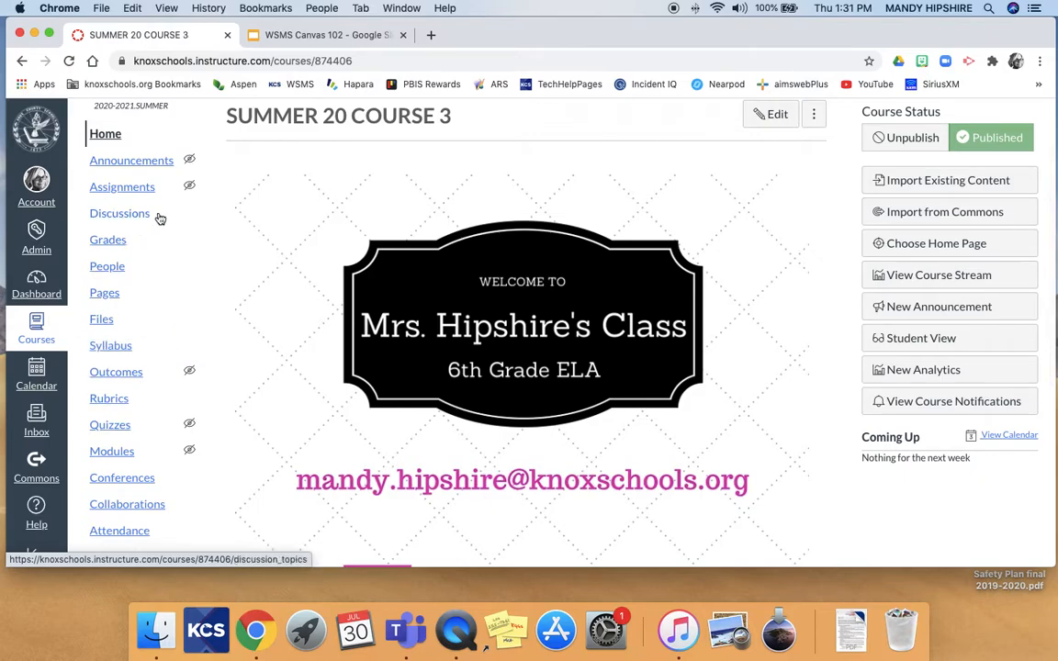
pyautogui.scroll(-3, 207, 246)
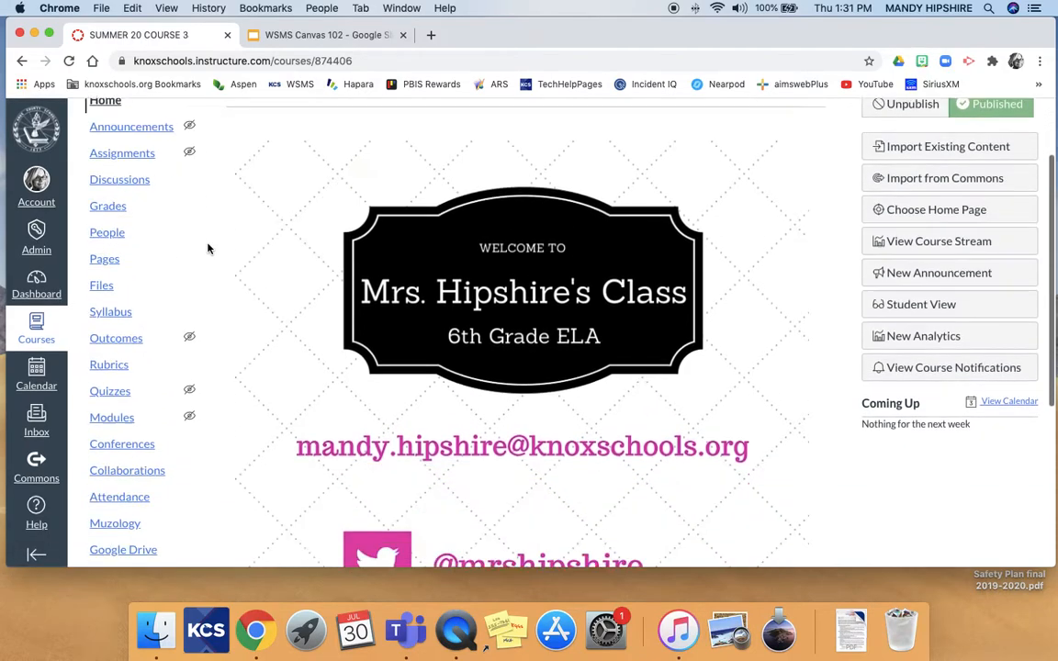
pyautogui.scroll(1, 208, 248)
pyautogui.scroll(-3, 212, 227)
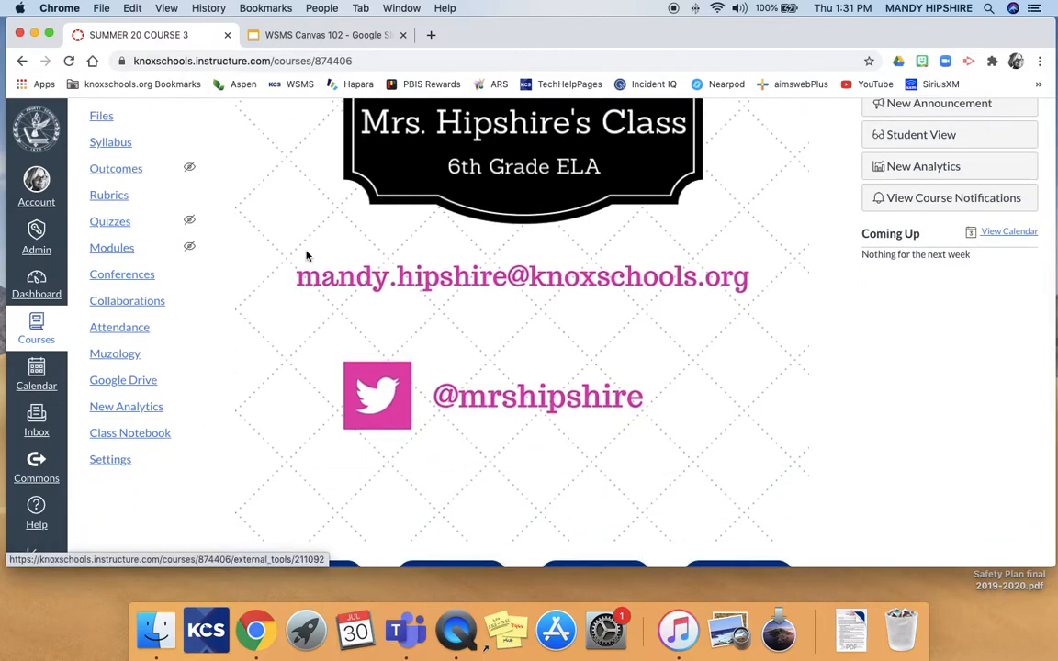
pyautogui.scroll(3, 306, 256)
pyautogui.scroll(2, 307, 256)
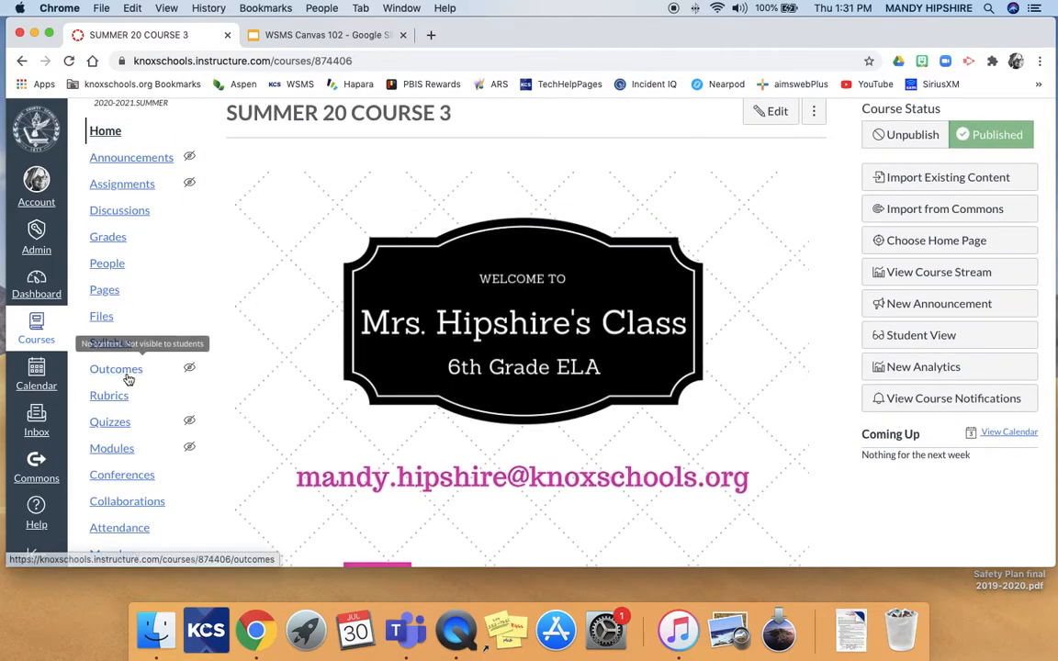
pyautogui.scroll(-5, 129, 378)
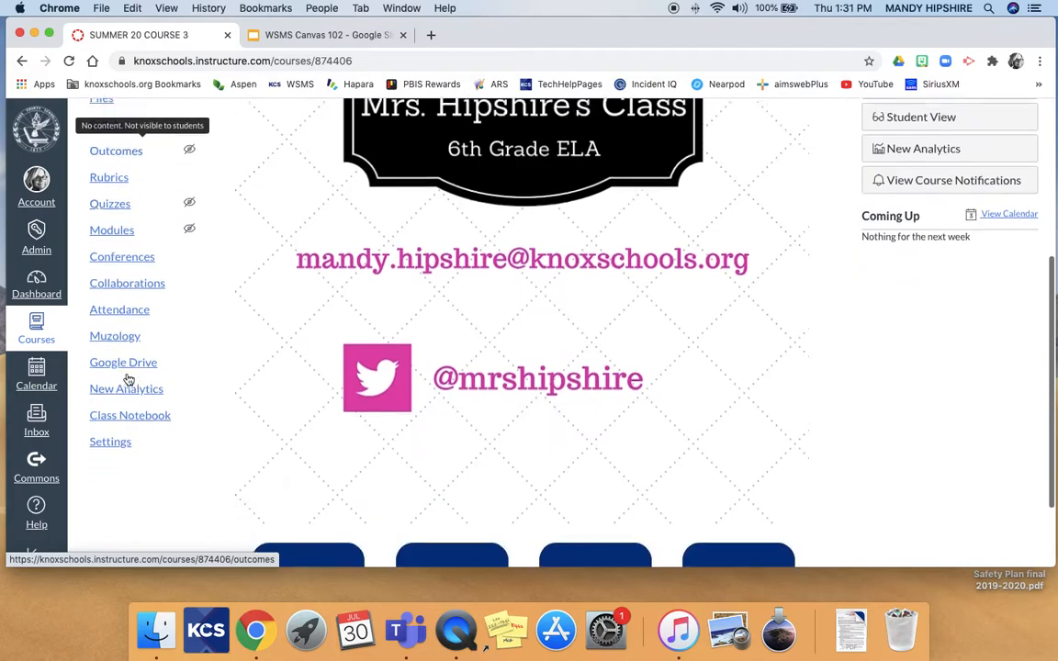
# Open the course Settings on its Navigation tab.
pyautogui.click(114, 442)
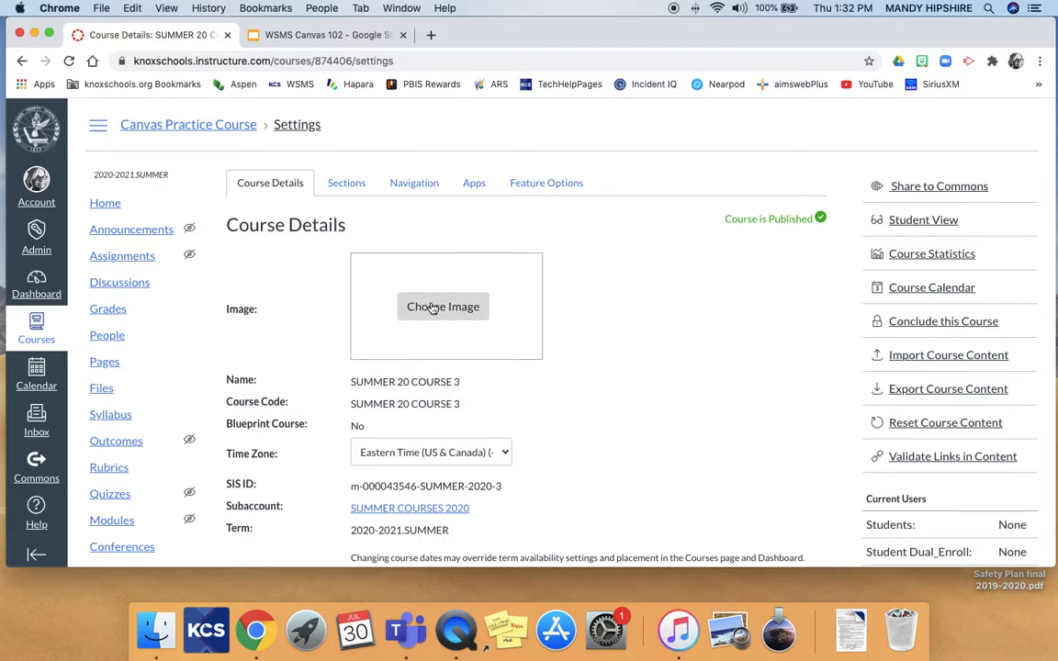
pyautogui.click(404, 183)
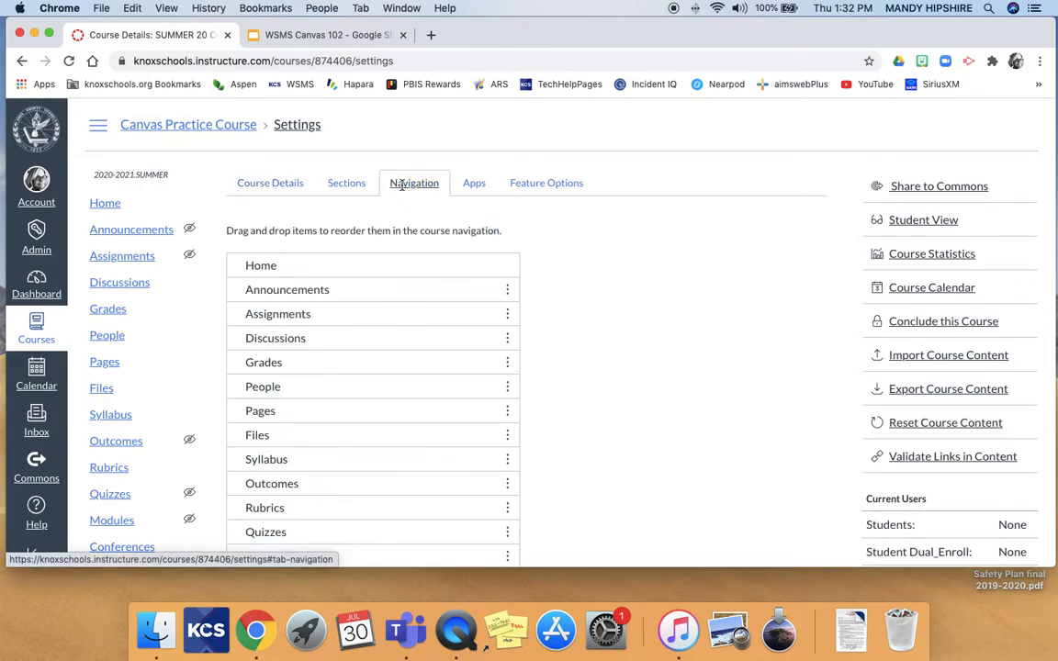
pyautogui.scroll(-8, 548, 268)
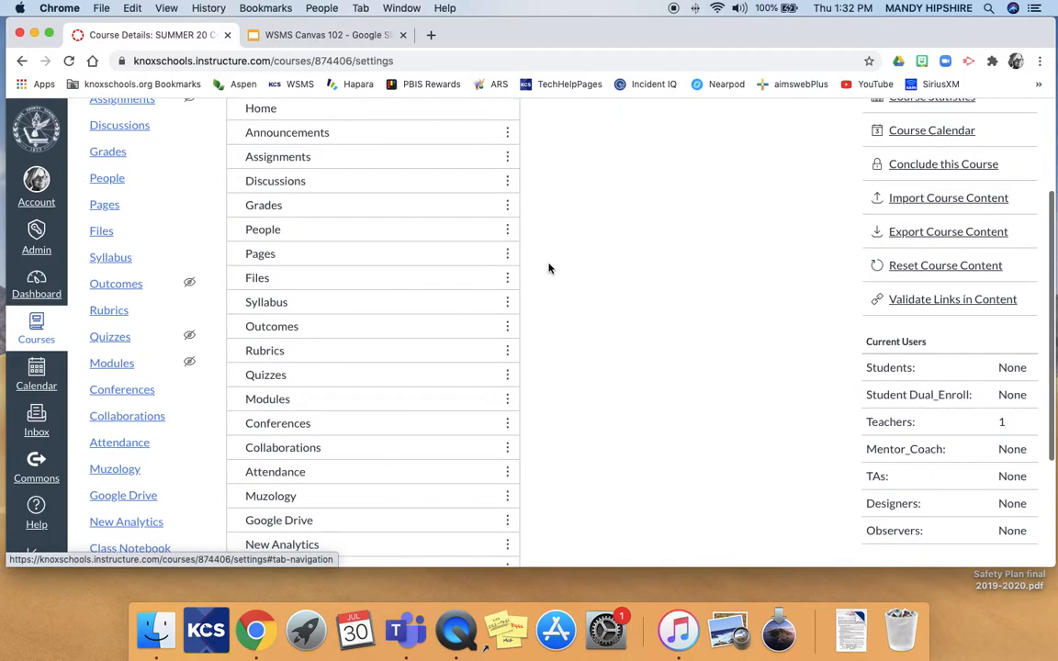
pyautogui.scroll(7, 414, 409)
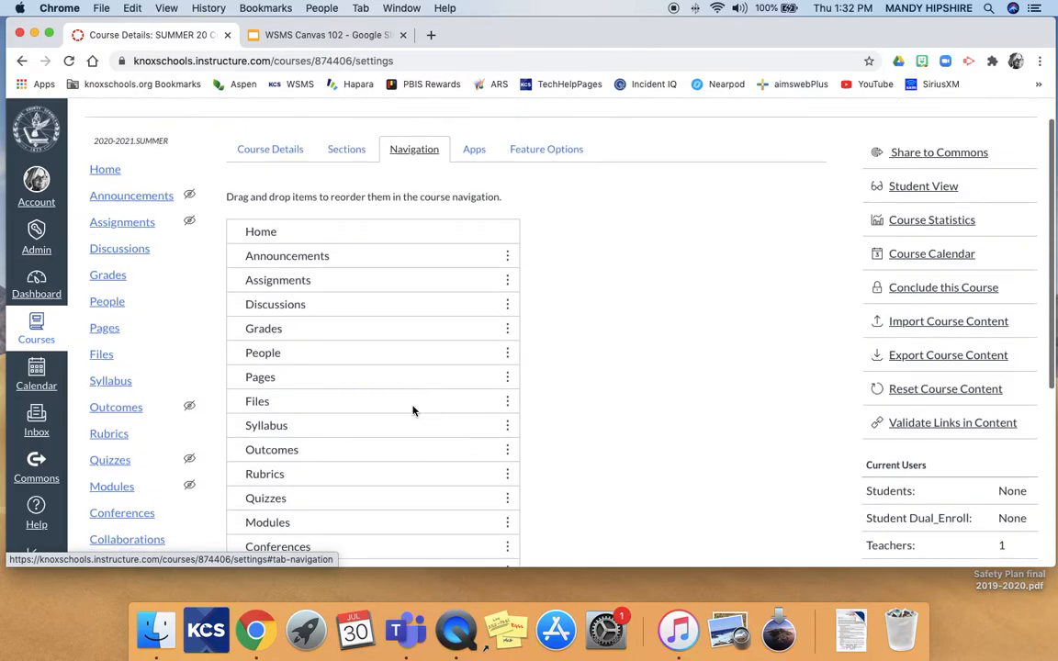
pyautogui.scroll(-7, 414, 412)
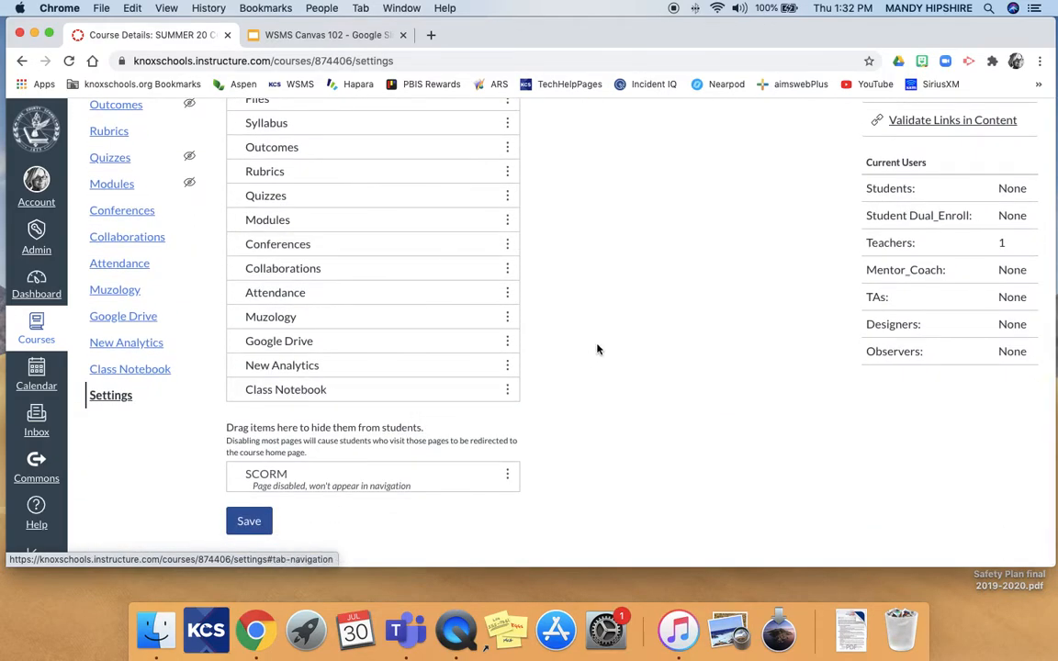
# Hide Class Notebook, New Analytics, Muzology, Attendance, Collaborations and Conferences from students.
pyautogui.click(508, 389)
pyautogui.click(486, 442)
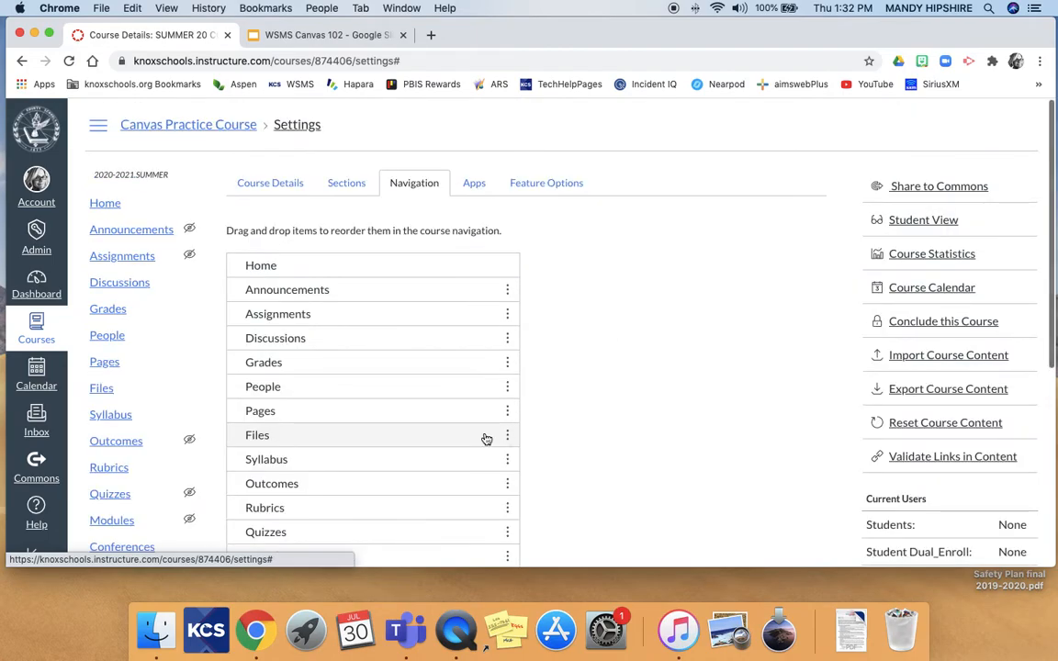
pyautogui.scroll(-5, 486, 439)
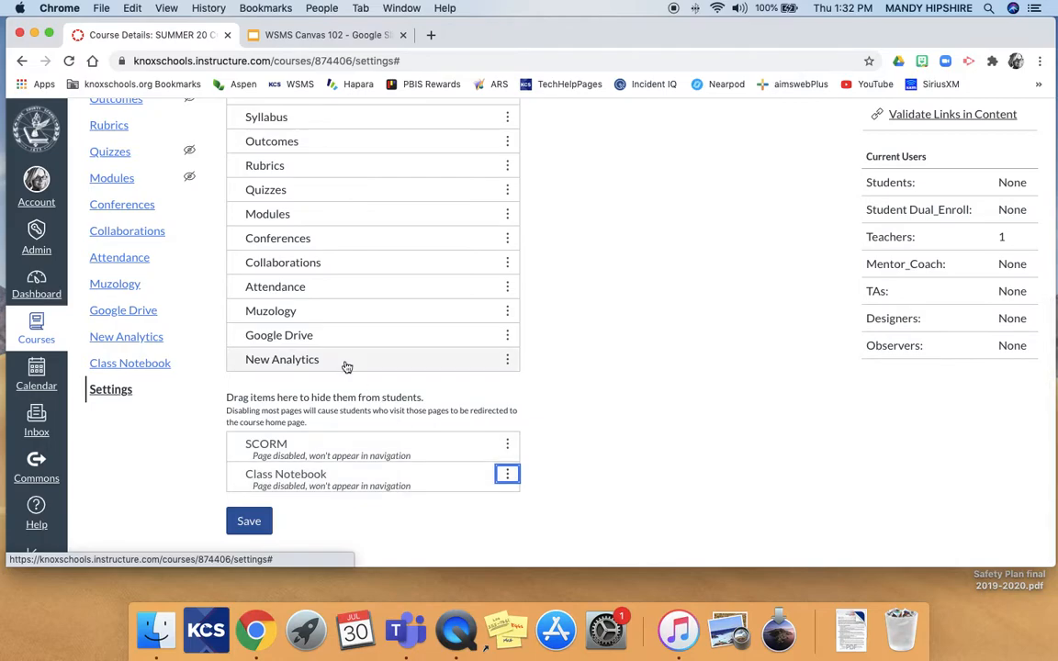
pyautogui.moveTo(347, 373); pyautogui.dragTo(342, 465)
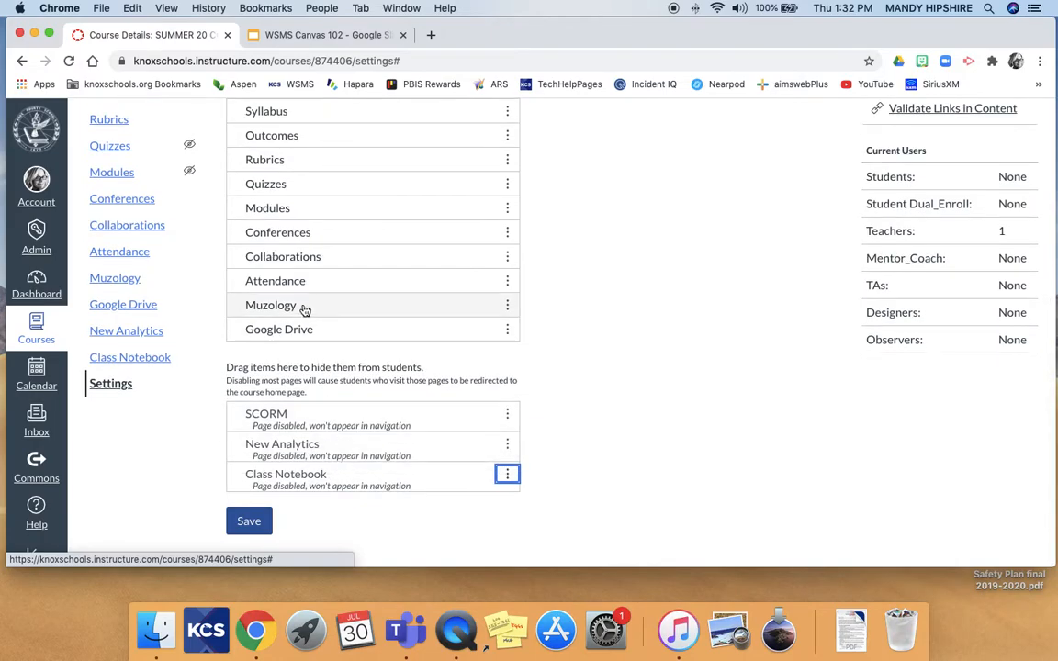
pyautogui.moveTo(308, 308); pyautogui.dragTo(300, 432)
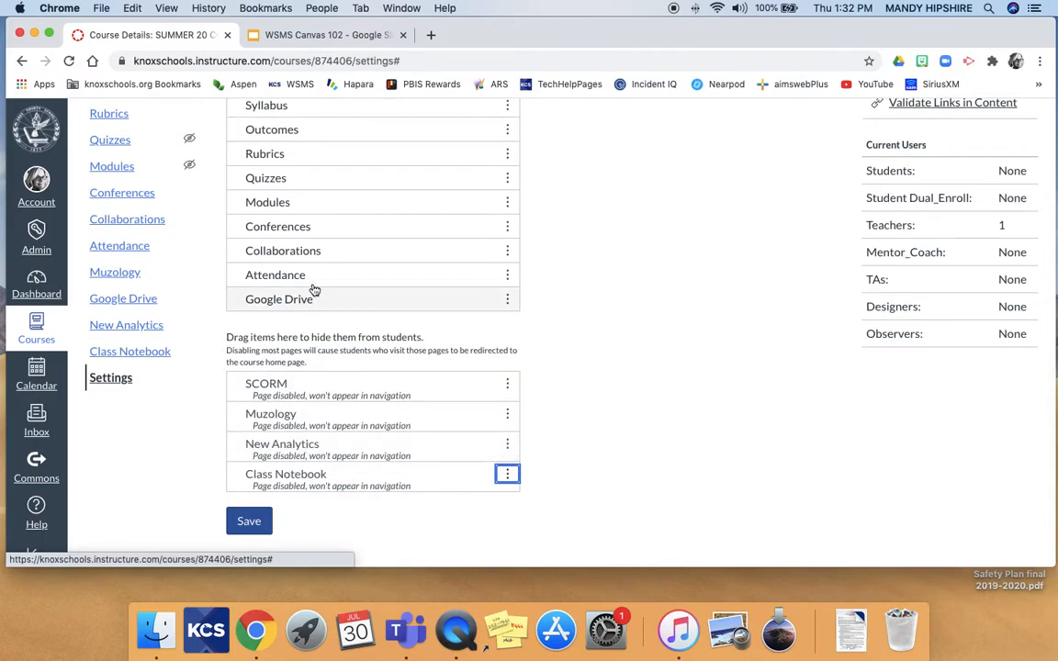
pyautogui.moveTo(308, 282); pyautogui.dragTo(307, 367)
pyautogui.moveTo(326, 246); pyautogui.dragTo(326, 358)
pyautogui.moveTo(285, 214); pyautogui.dragTo(307, 372)
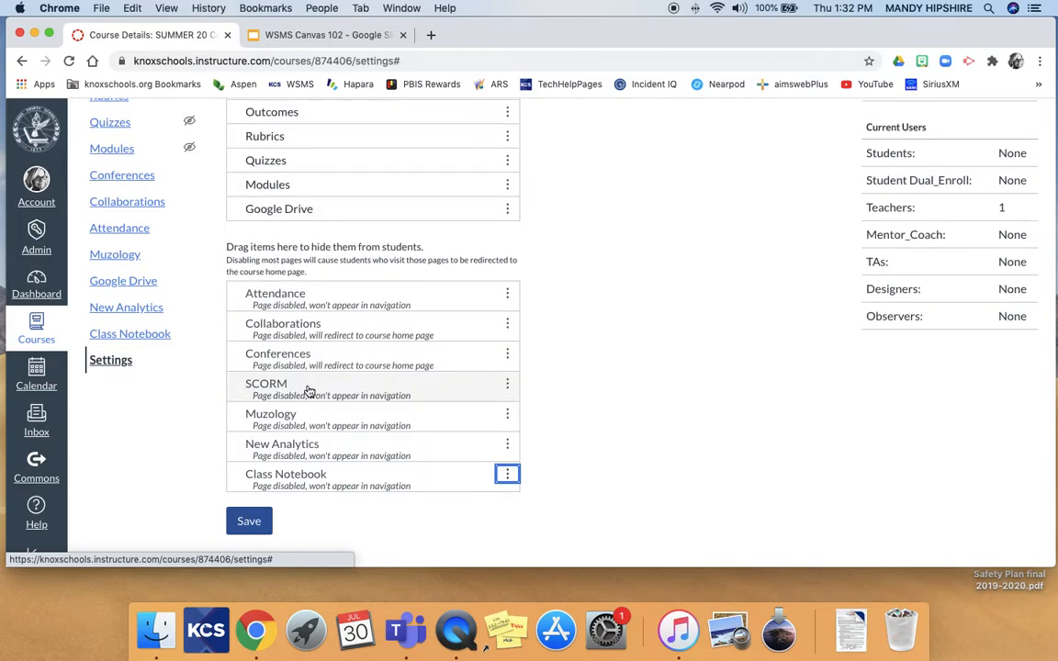
# Hide Quizzes, Outcomes, Syllabus and Files from students.
pyautogui.scroll(1, 275, 188)
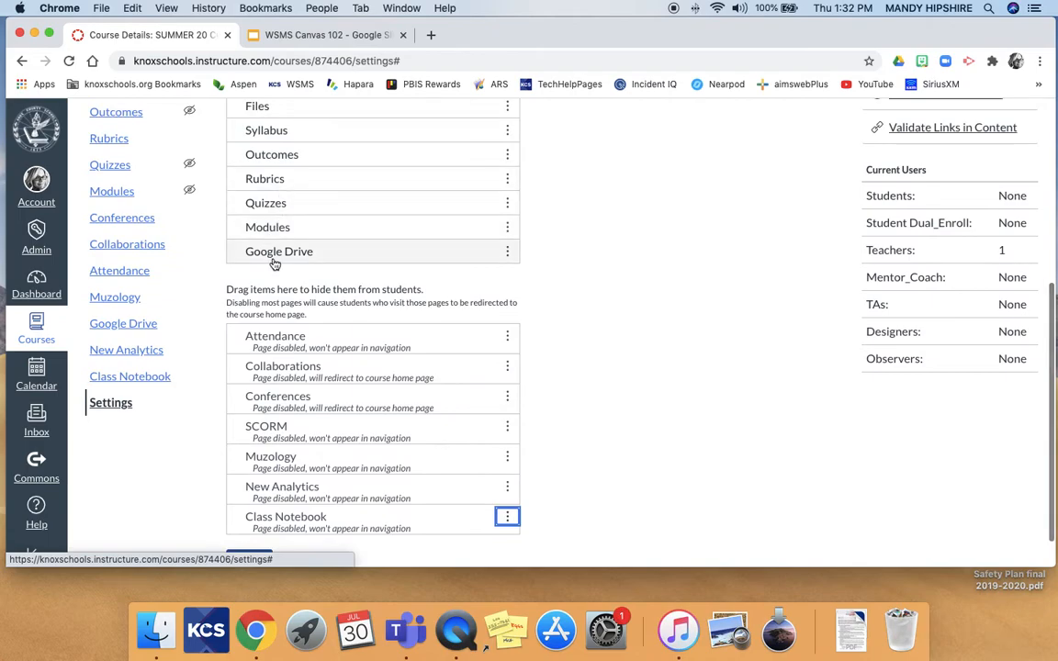
pyautogui.moveTo(265, 205); pyautogui.dragTo(262, 367)
pyautogui.moveTo(253, 161); pyautogui.dragTo(278, 354)
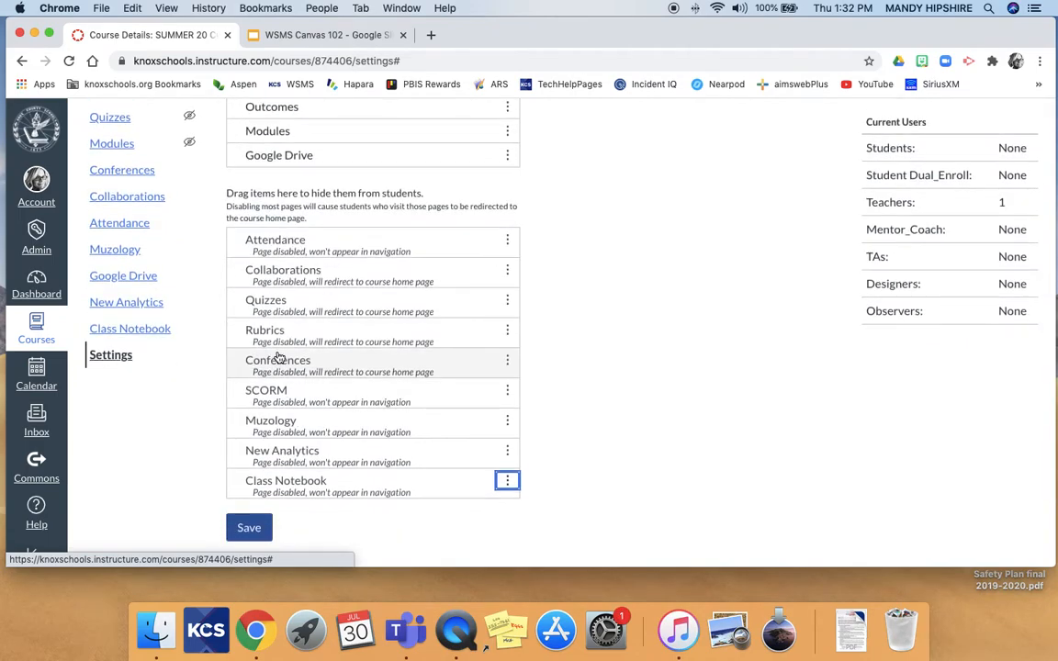
pyautogui.scroll(2, 279, 303)
pyautogui.moveTo(288, 235); pyautogui.dragTo(271, 404)
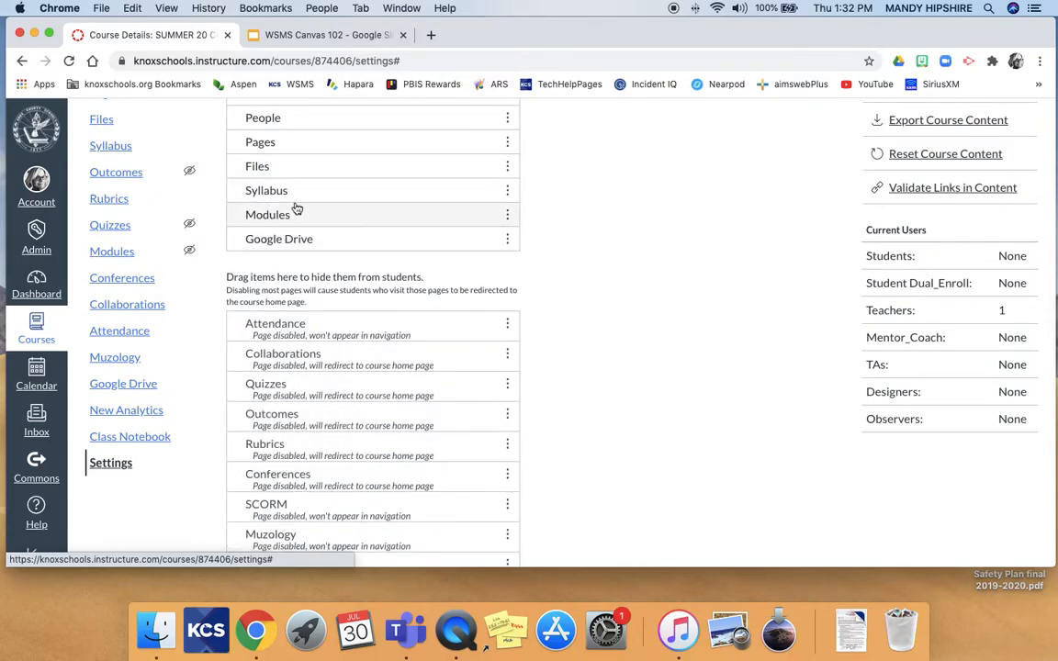
pyautogui.moveTo(287, 197); pyautogui.dragTo(285, 363)
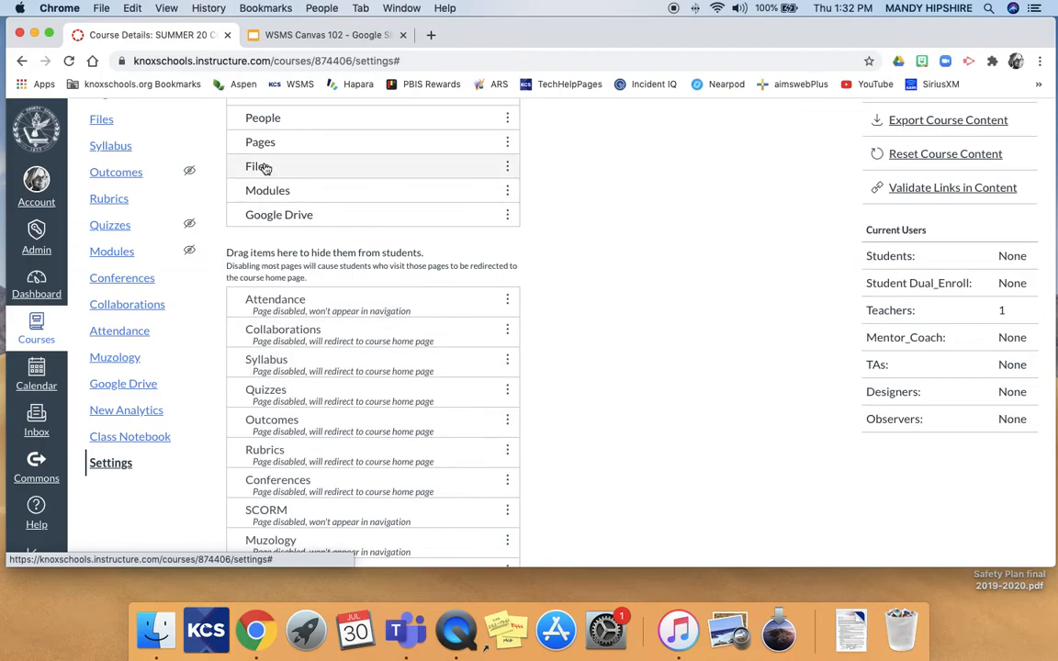
pyautogui.moveTo(264, 174); pyautogui.dragTo(257, 276)
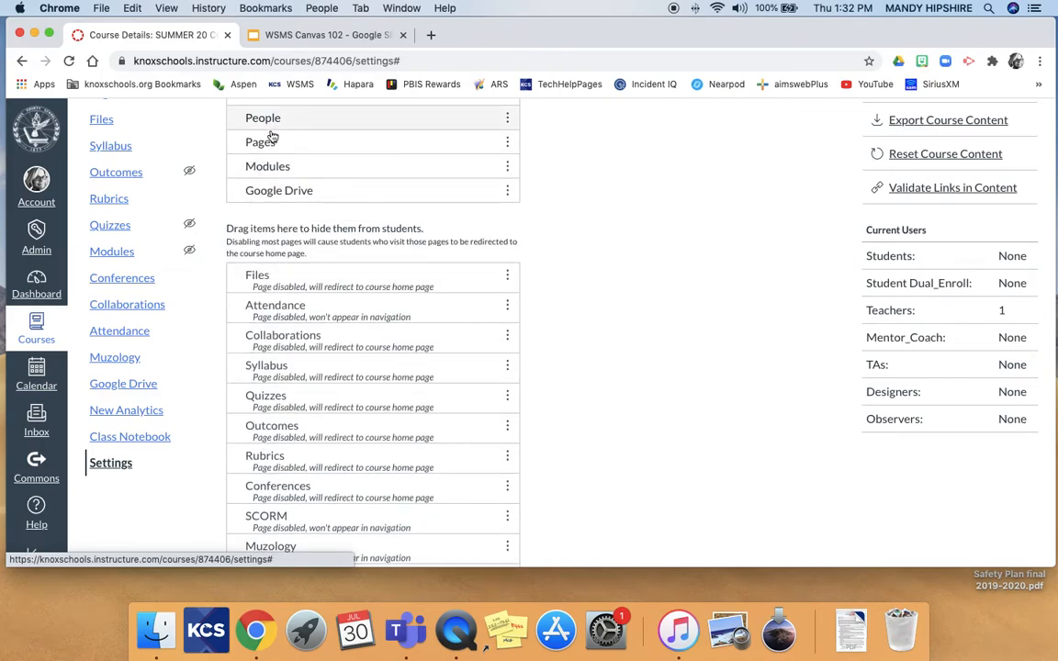
# Hide Pages, People, Grades, Discussions and Assignments from students.
pyautogui.scroll(2, 271, 144)
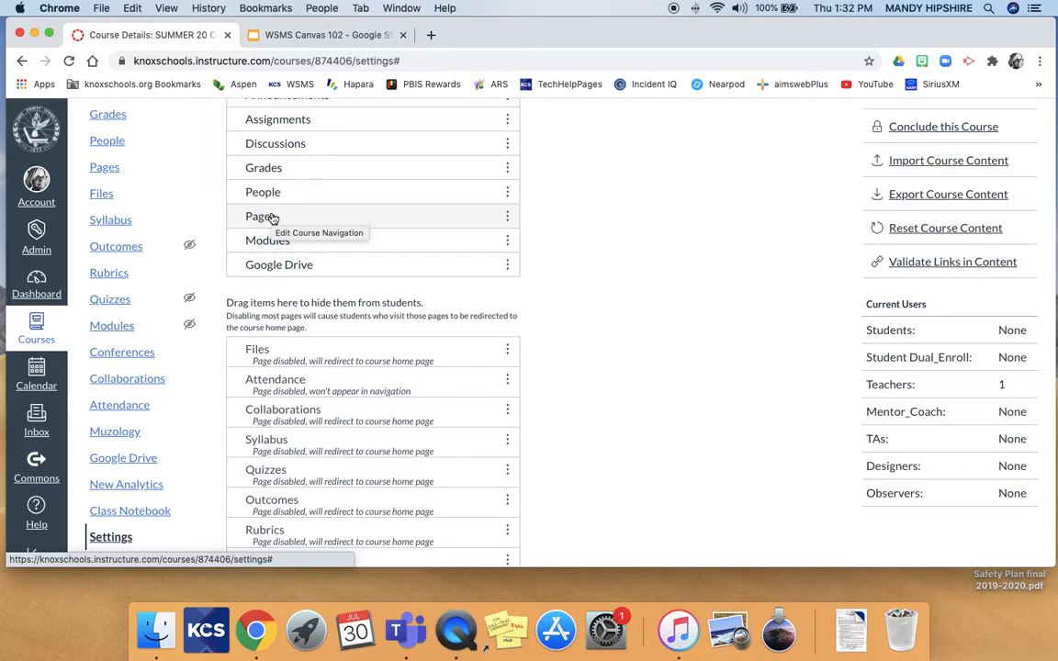
pyautogui.moveTo(276, 217); pyautogui.dragTo(264, 360)
pyautogui.moveTo(305, 195); pyautogui.dragTo(303, 341)
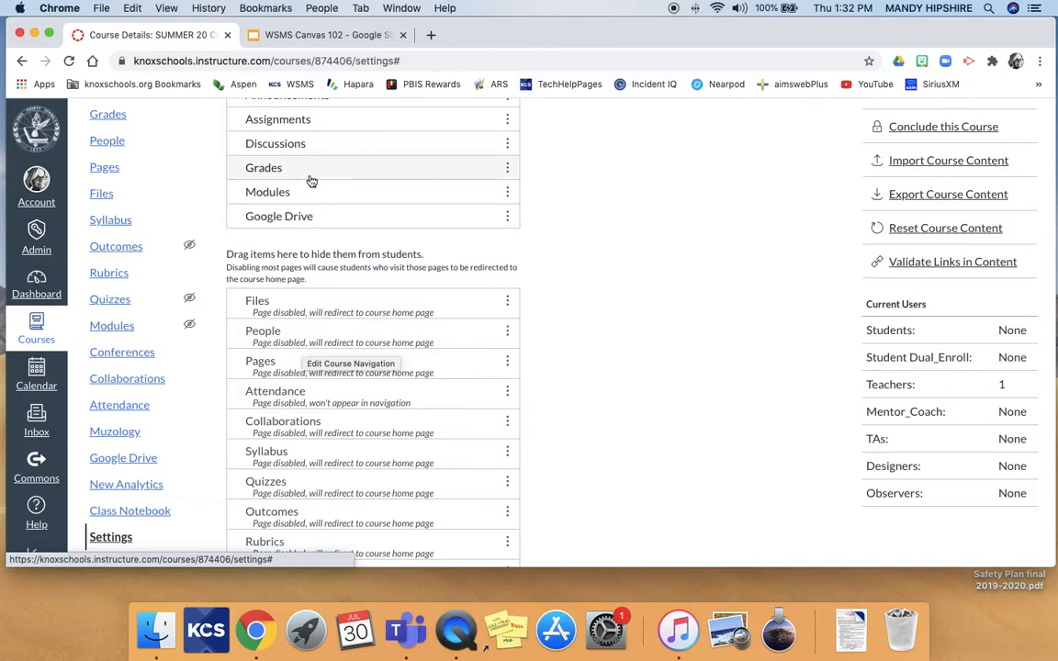
pyautogui.moveTo(303, 170); pyautogui.dragTo(296, 302)
pyautogui.moveTo(307, 138); pyautogui.dragTo(309, 325)
pyautogui.scroll(5, 310, 325)
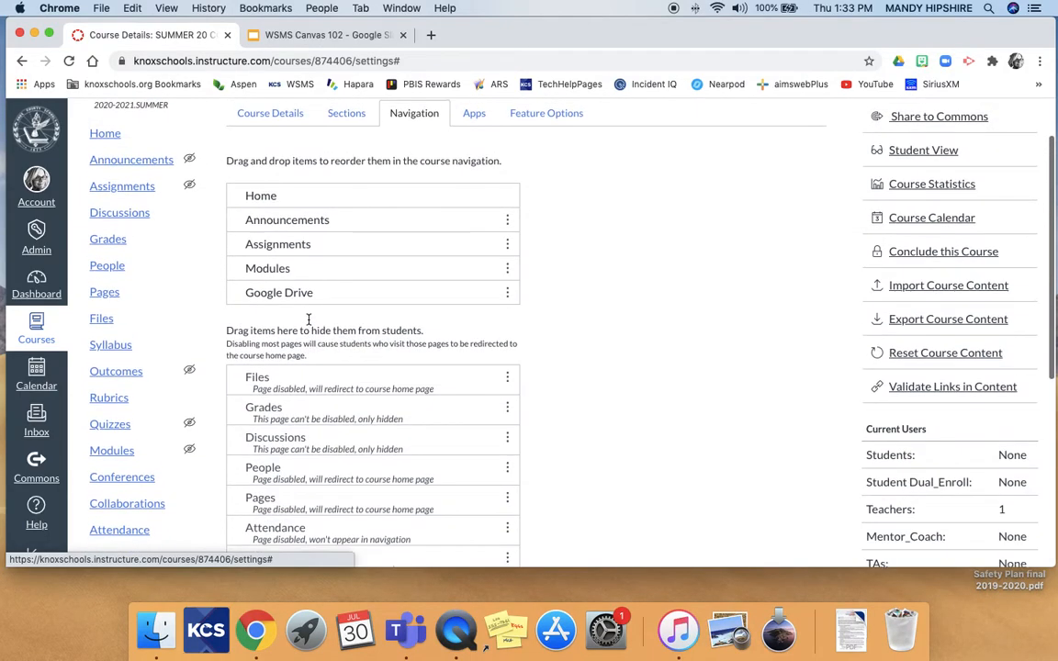
pyautogui.moveTo(290, 248); pyautogui.dragTo(294, 360)
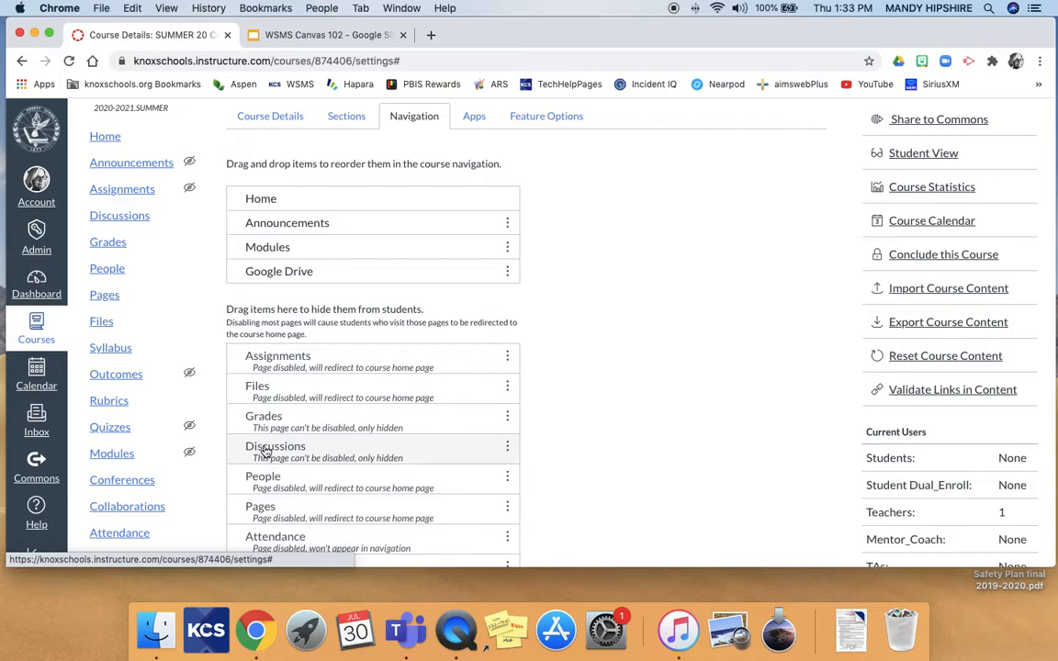
pyautogui.scroll(-1, 266, 448)
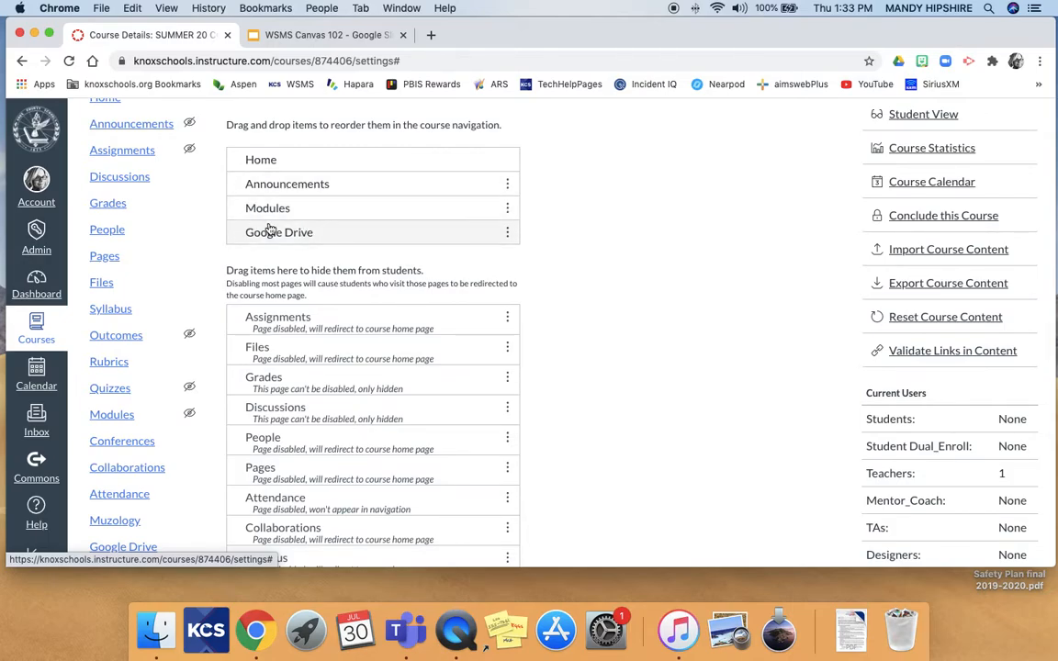
pyautogui.scroll(-5, 359, 326)
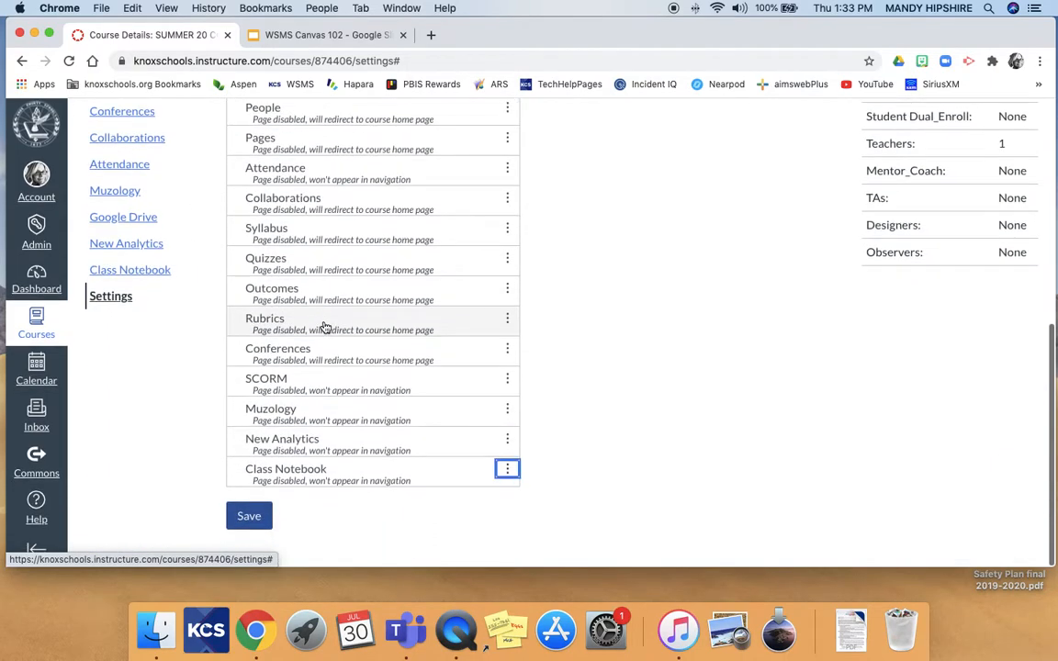
pyautogui.click(261, 523)
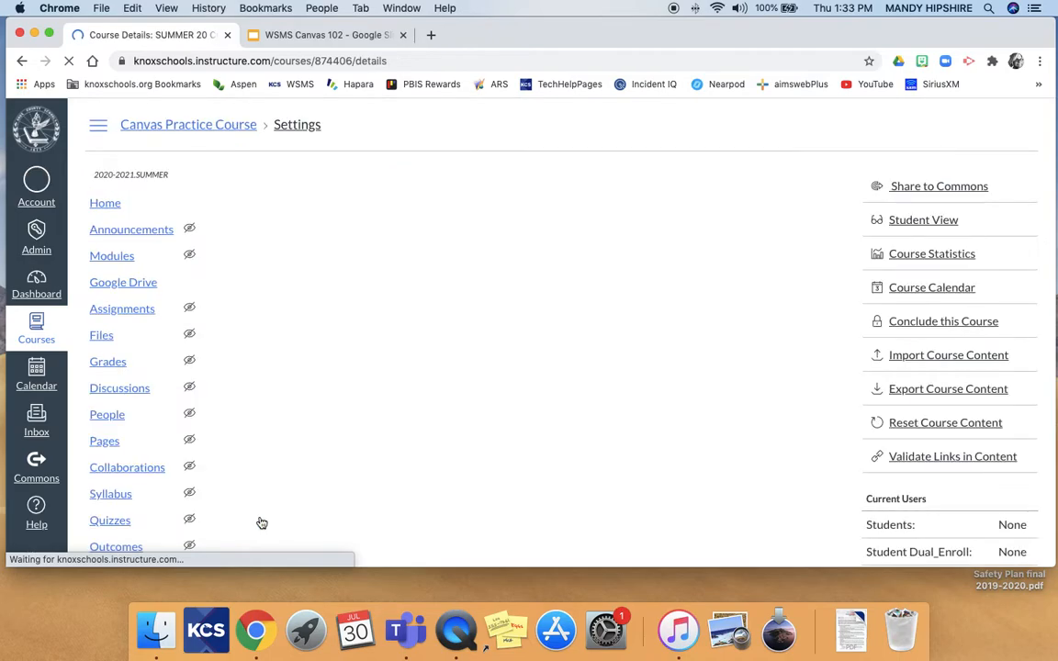
pyautogui.scroll(-3, 257, 519)
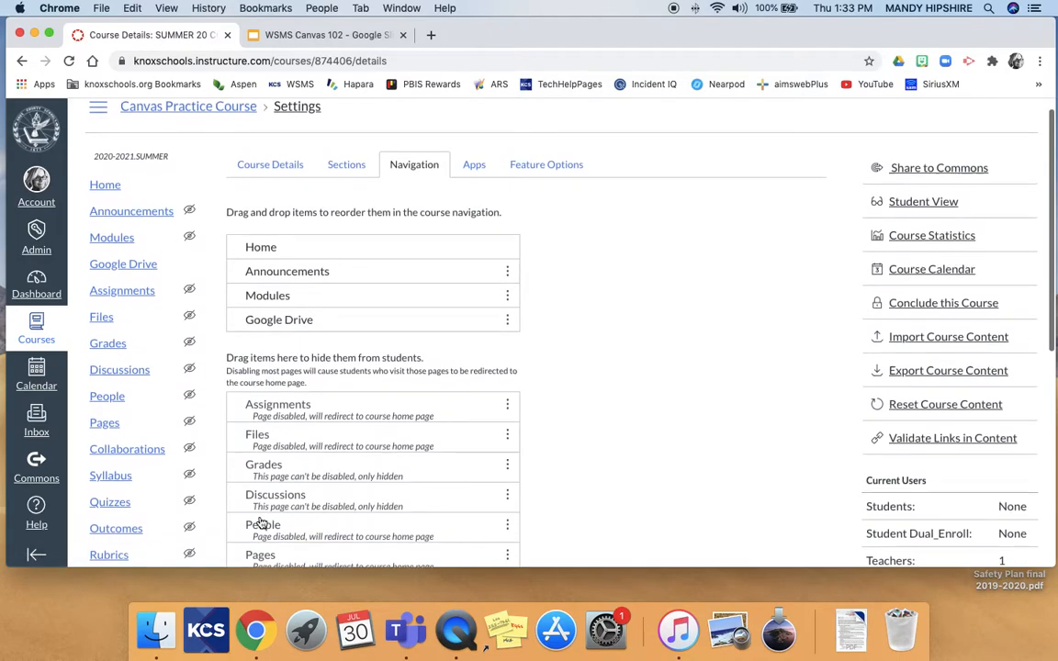
pyautogui.scroll(-3, 147, 418)
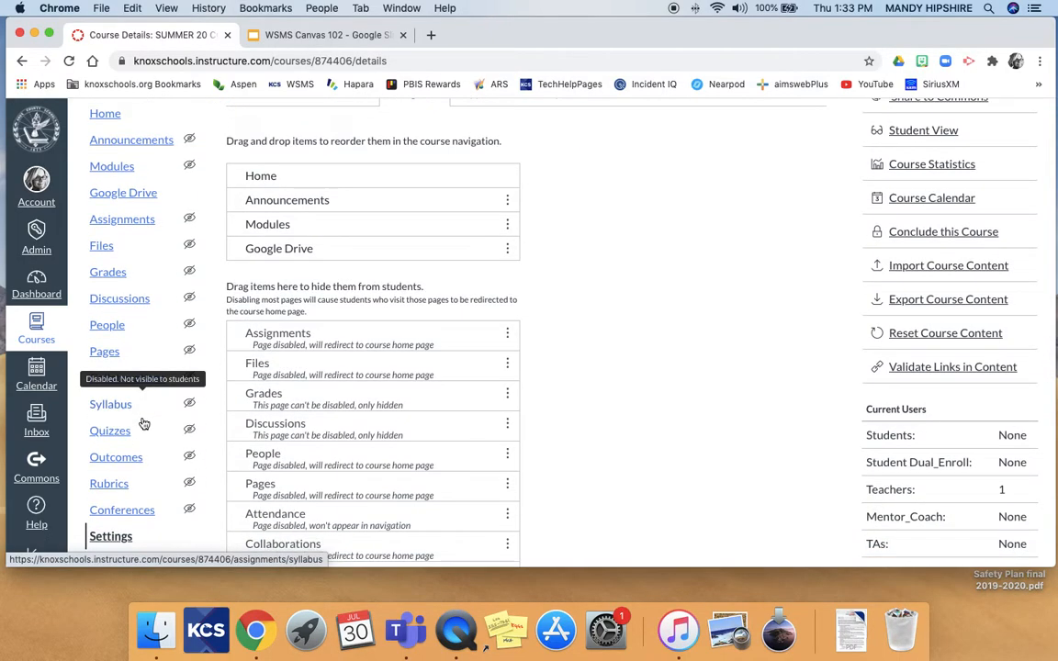
pyautogui.scroll(5, 189, 346)
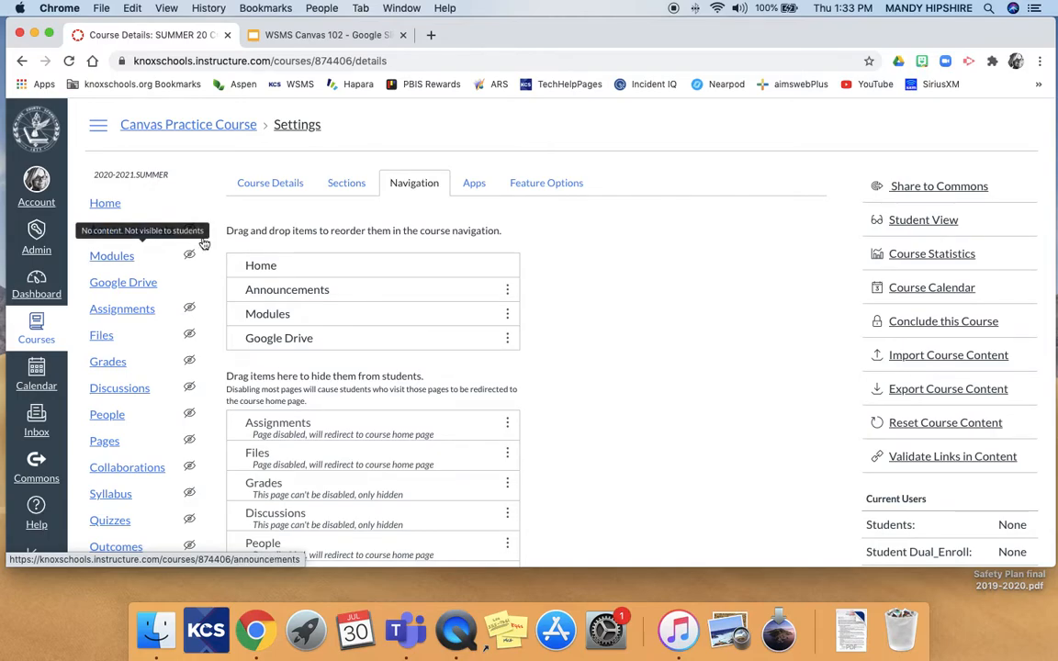
pyautogui.scroll(-5, 219, 283)
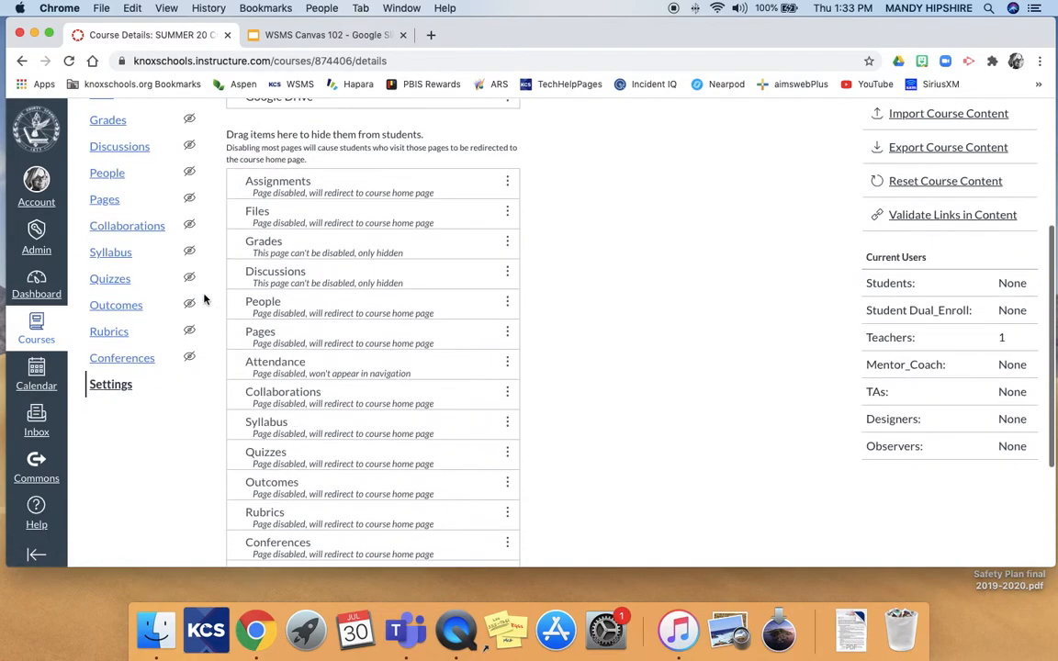
pyautogui.scroll(5, 108, 352)
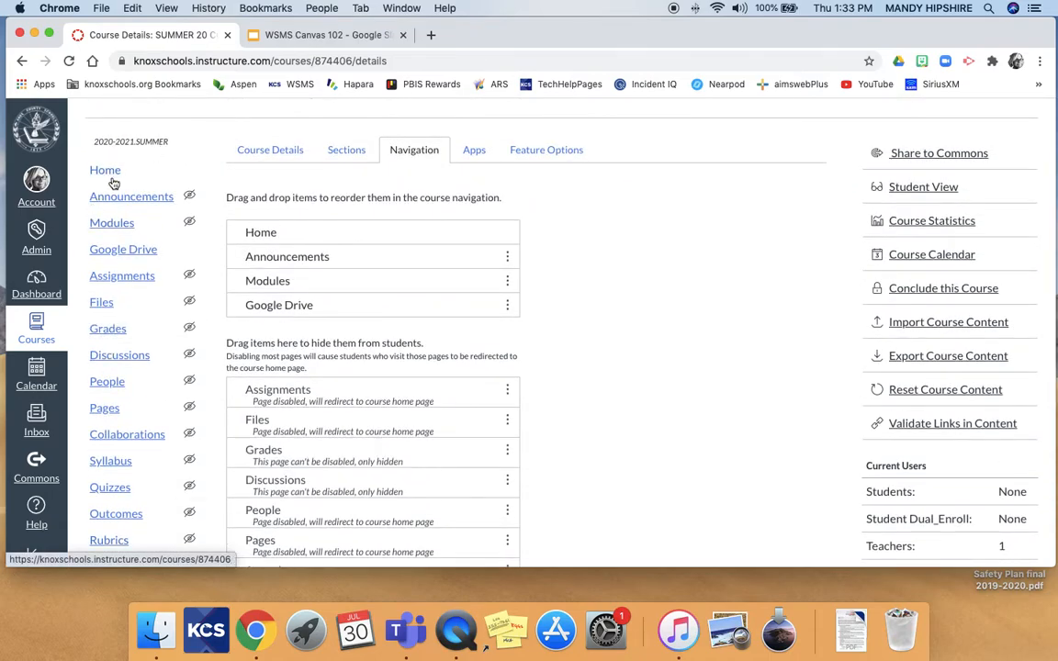
# On the Modules page, create a module named 'Week 1: August 17th-21st (Freak the Mighty: Chapters 1-5)'.
pyautogui.click(109, 224)
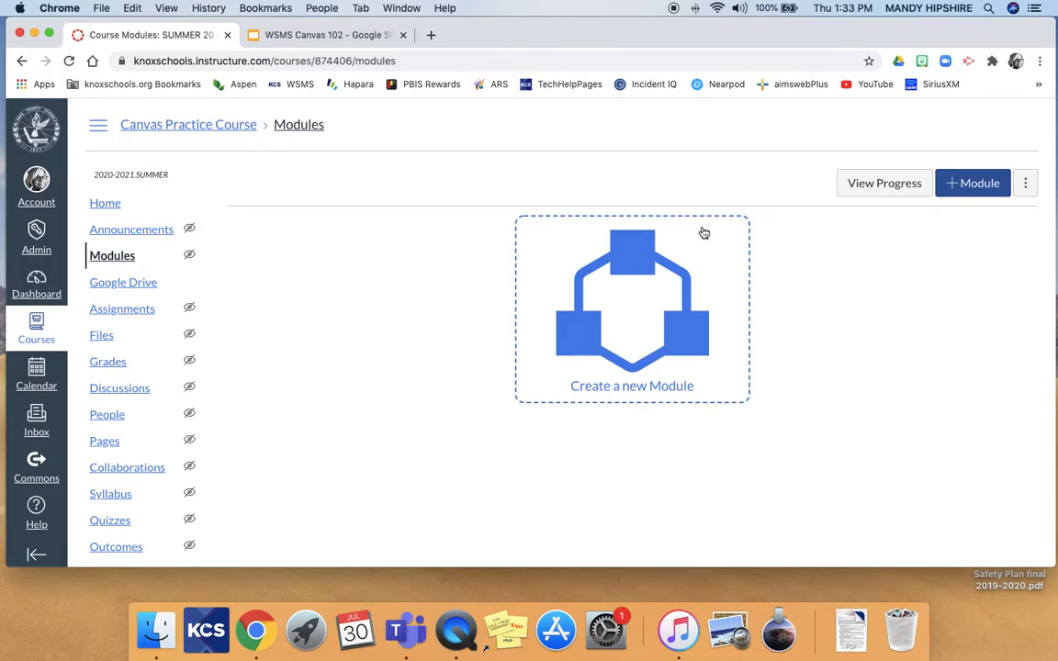
pyautogui.click(971, 185)
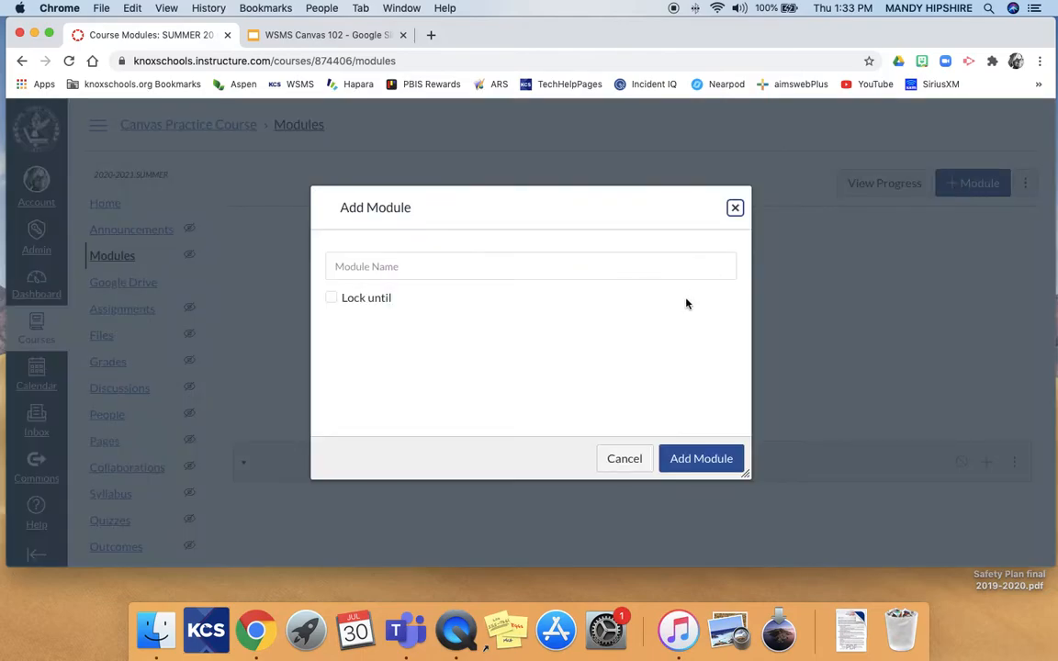
pyautogui.click(513, 261)
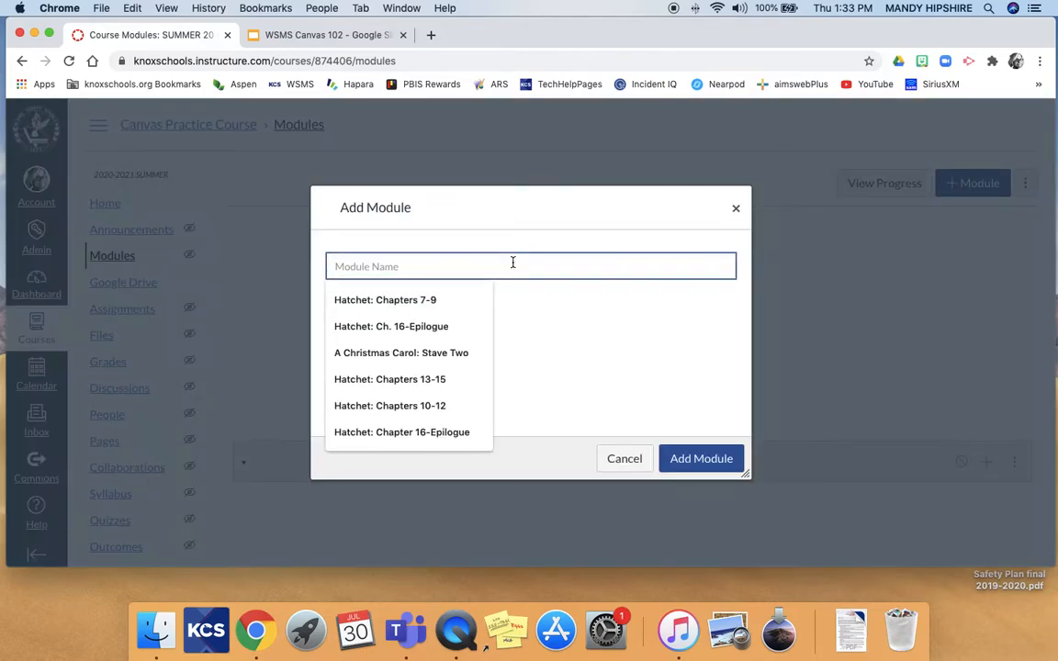
pyautogui.write('We')
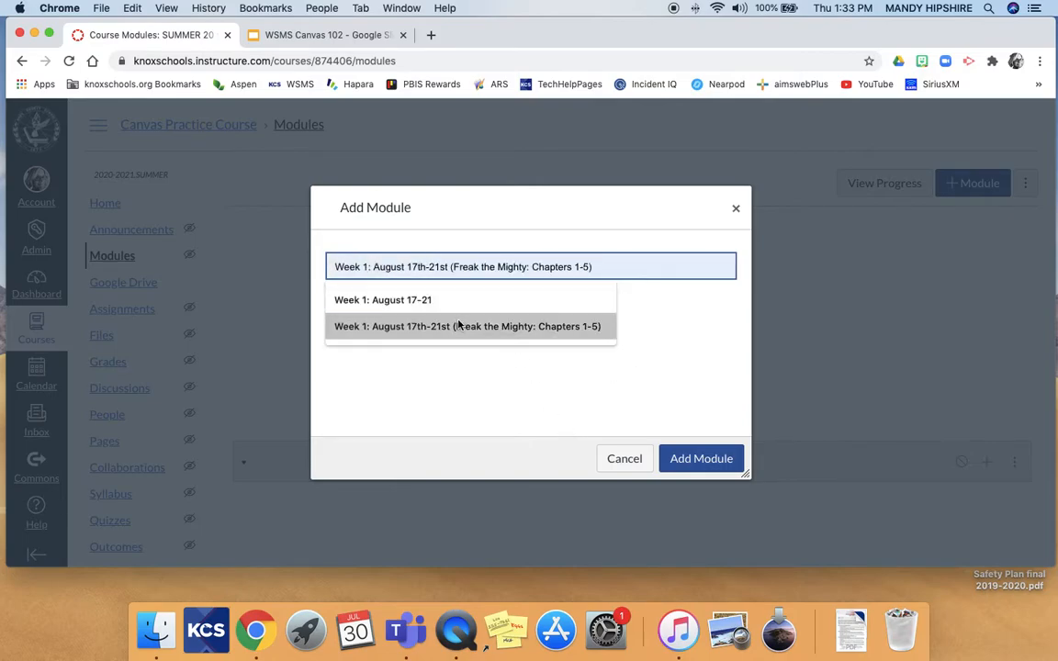
pyautogui.click(462, 328)
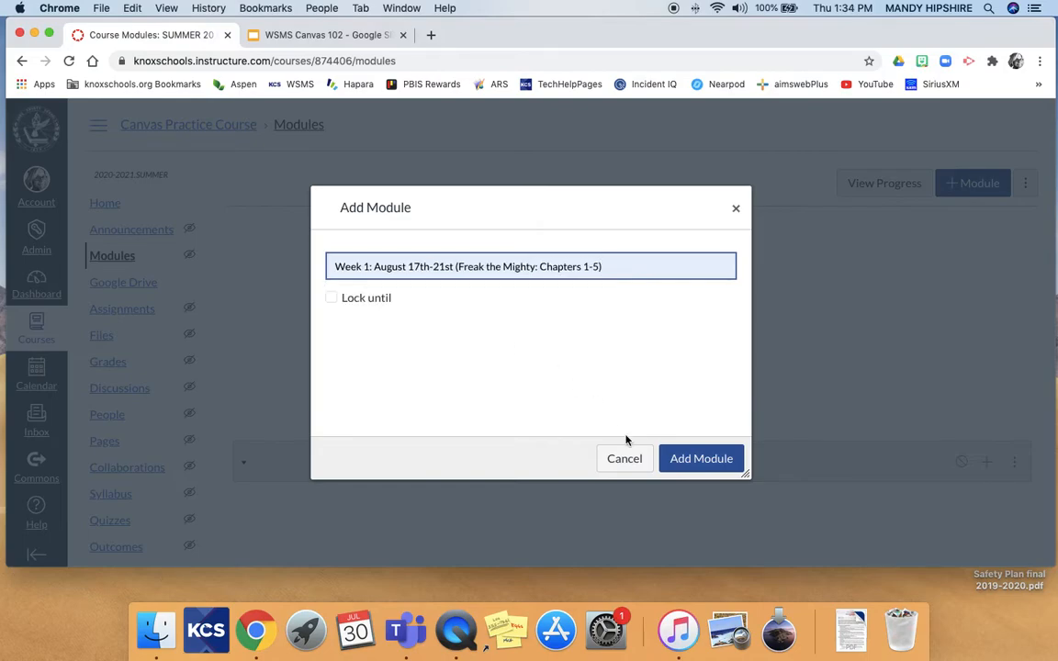
pyautogui.click(682, 466)
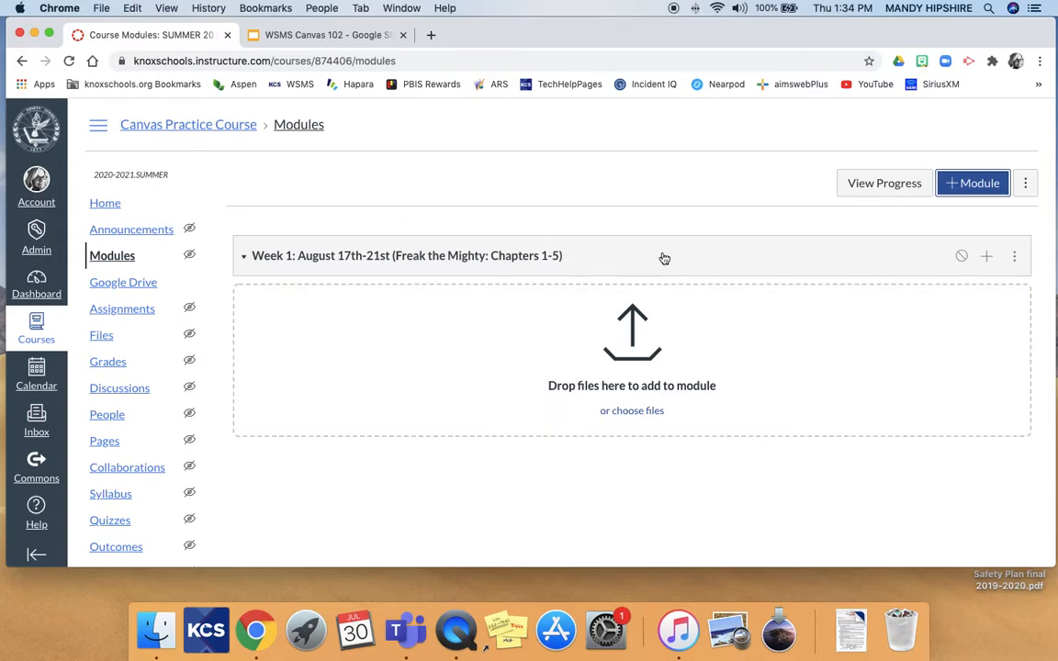
# Delete that Week 1 module, then cancel a second Add Module attempt.
pyautogui.click(1014, 257)
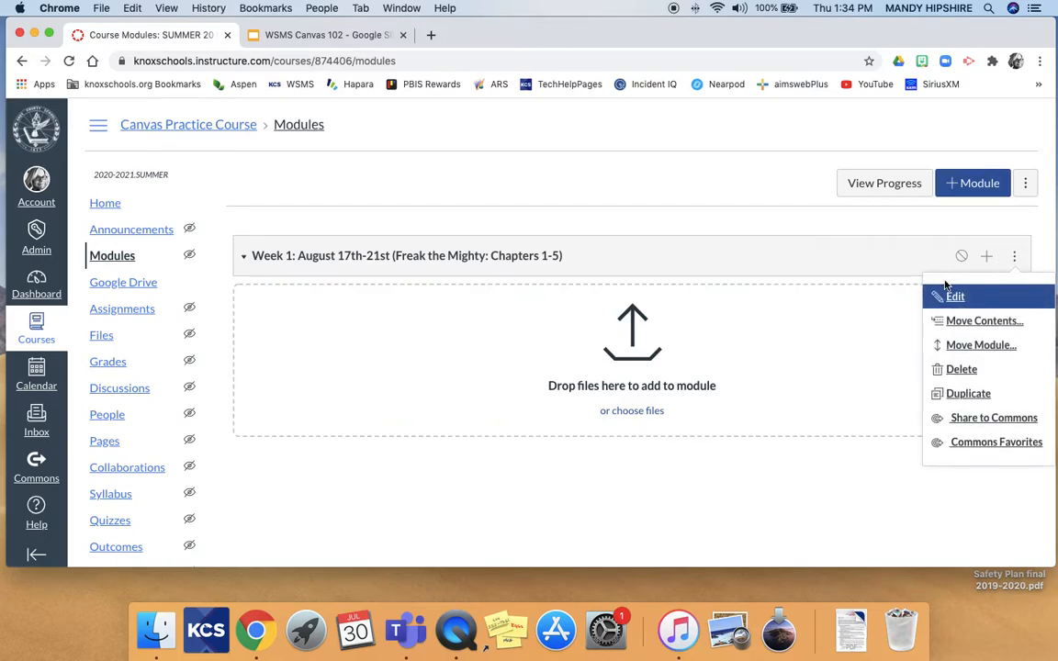
pyautogui.click(955, 370)
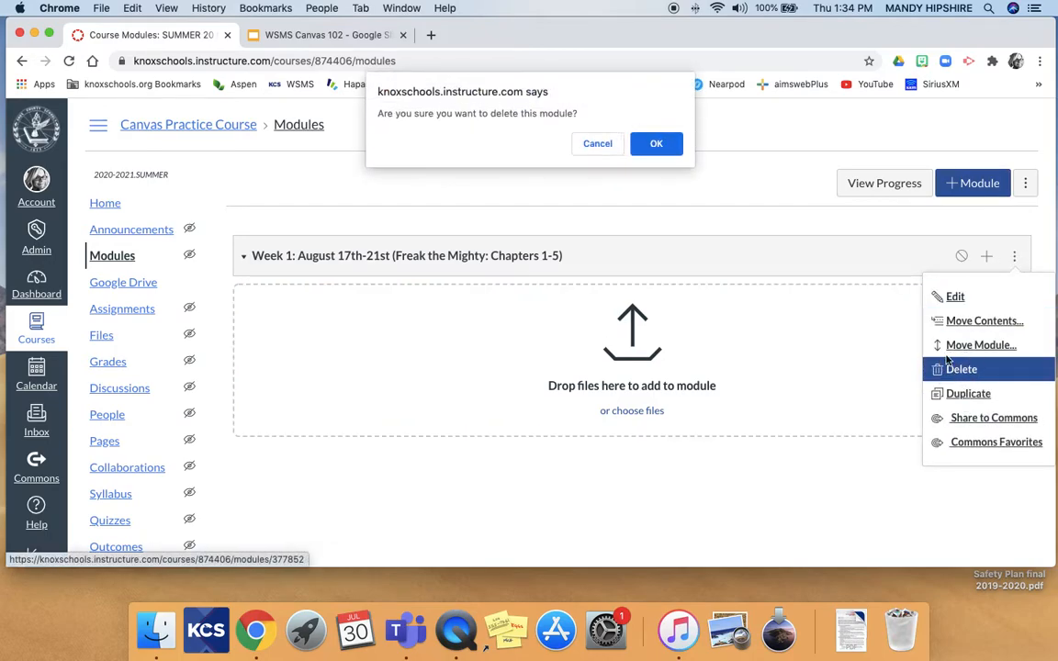
pyautogui.click(656, 145)
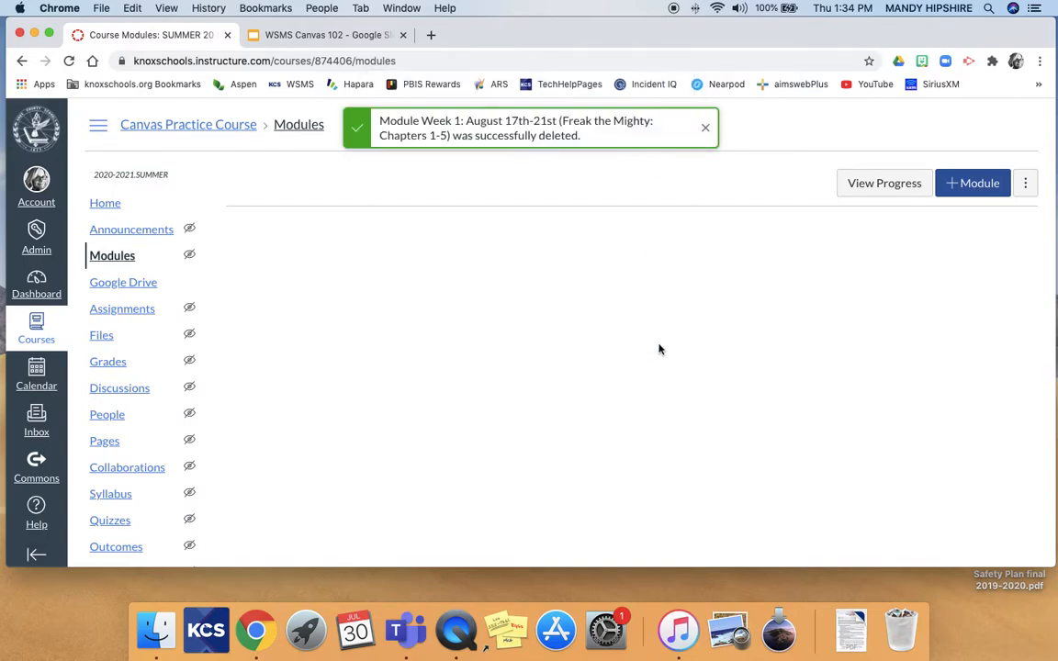
pyautogui.click(980, 184)
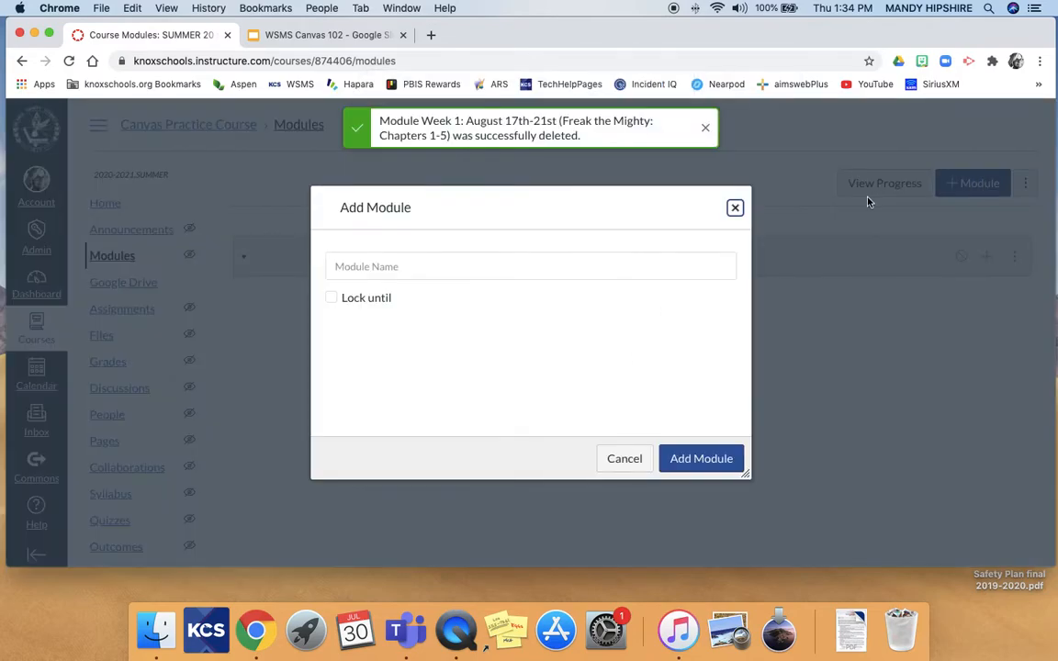
pyautogui.click(622, 457)
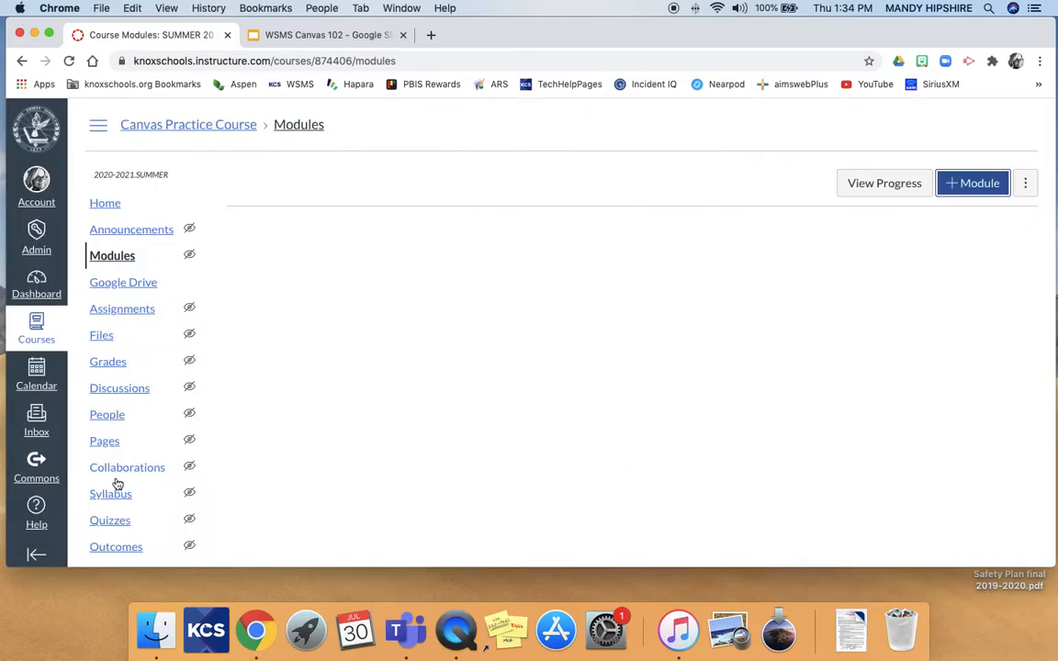
# Find and open the Freak the Mighty: Chapters 1-5 module among Commons shared resources.
pyautogui.click(37, 468)
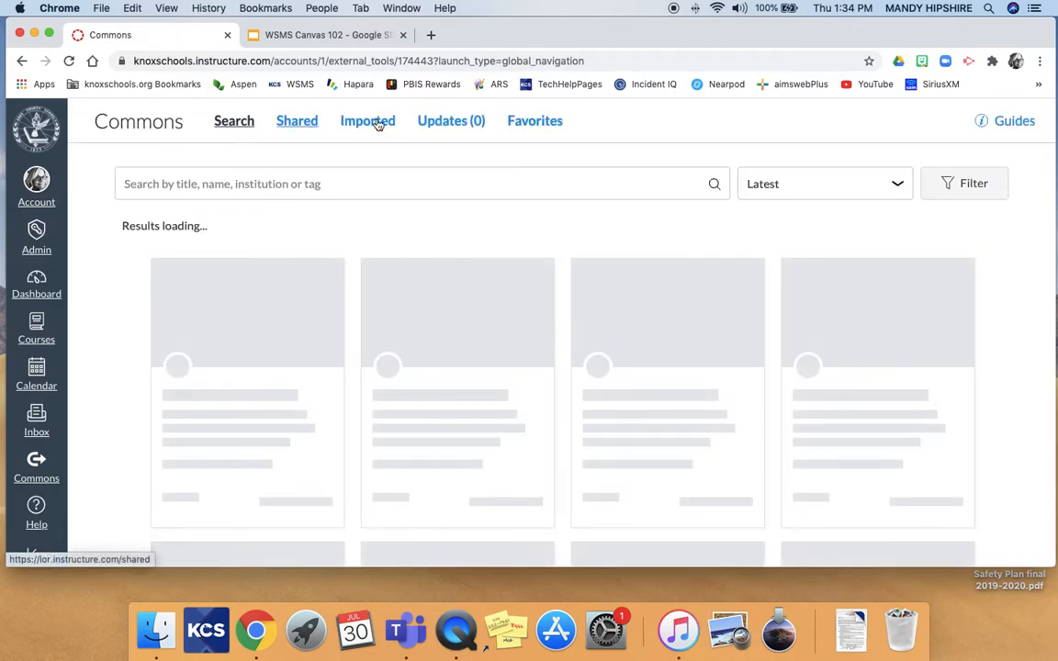
pyautogui.click(299, 123)
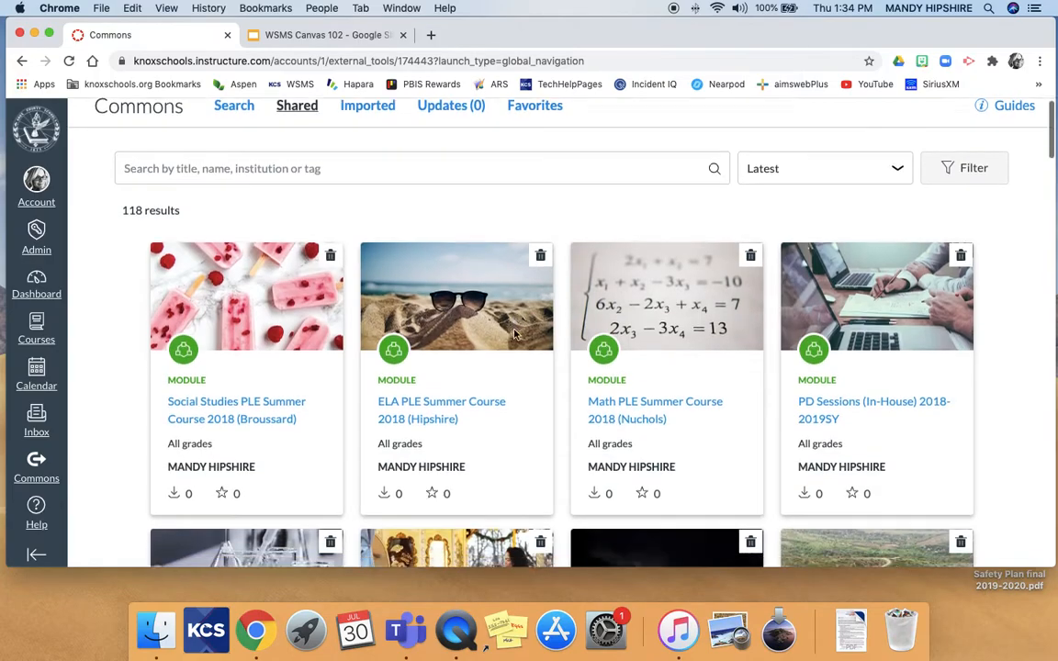
pyautogui.scroll(-5, 505, 312)
pyautogui.scroll(-10, 515, 335)
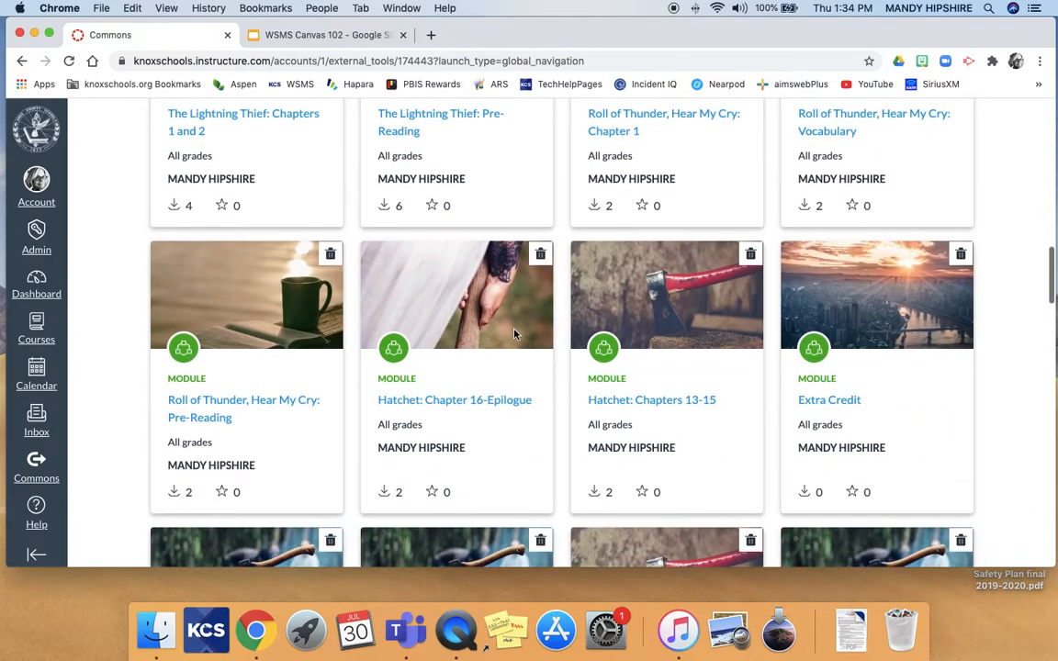
pyautogui.scroll(-2, 515, 335)
pyautogui.scroll(-3, 515, 334)
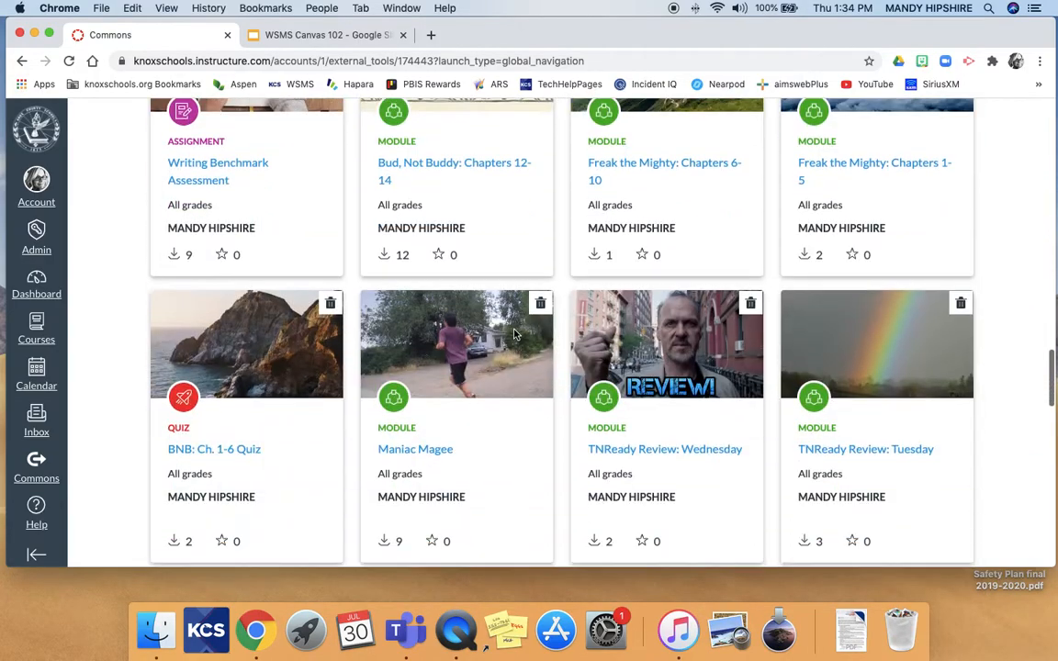
pyautogui.click(846, 175)
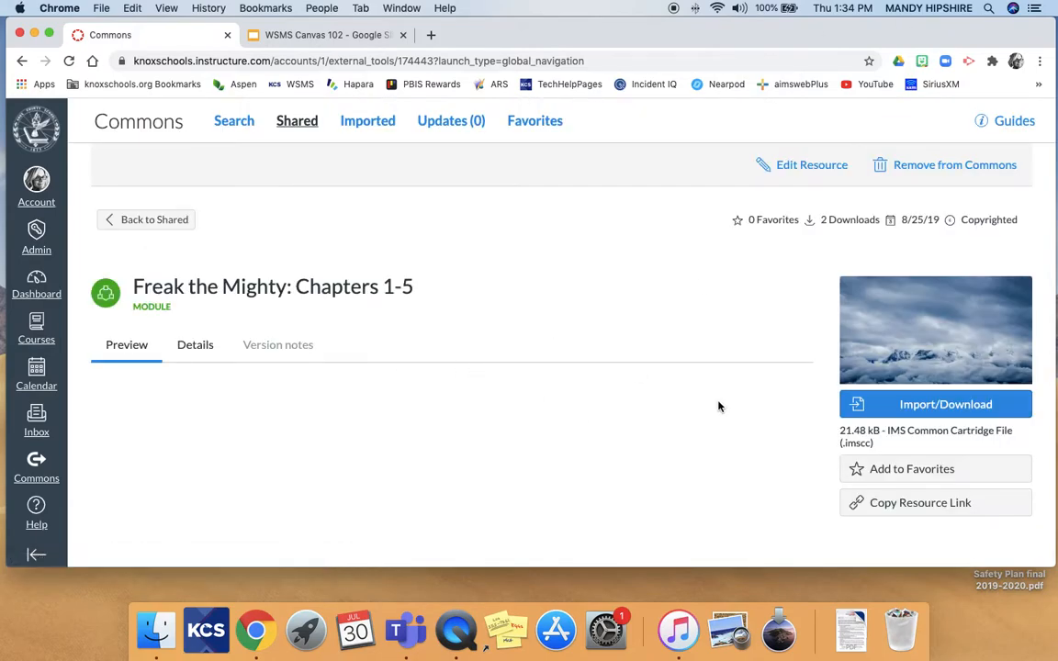
# Import it into Canvas Practice Course and return to the Dashboard.
pyautogui.click(898, 405)
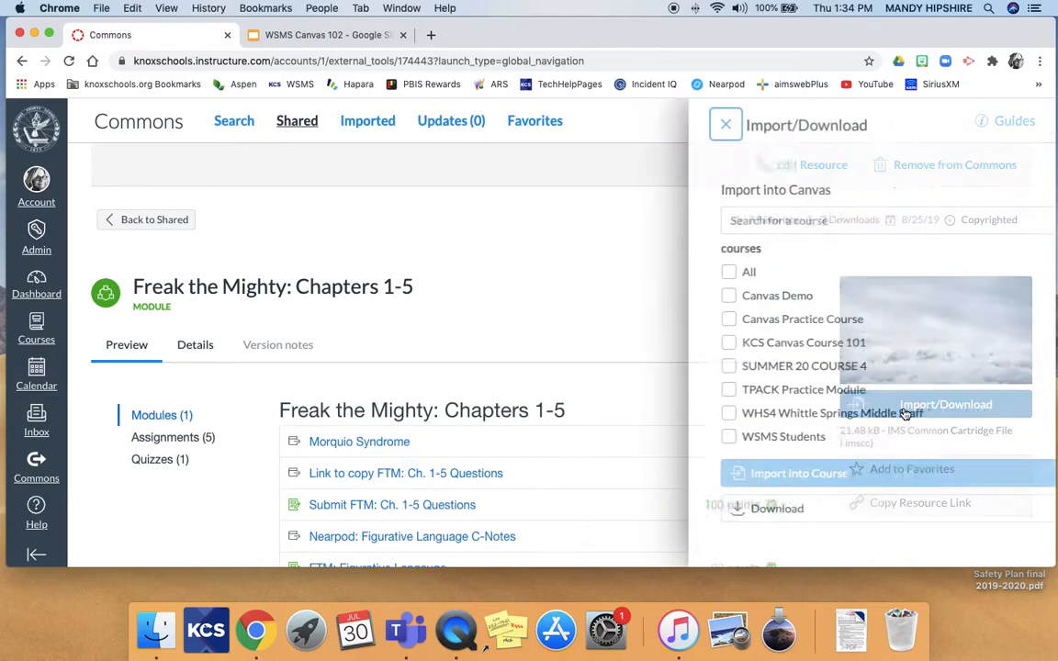
pyautogui.click(530, 319)
pyautogui.click(602, 475)
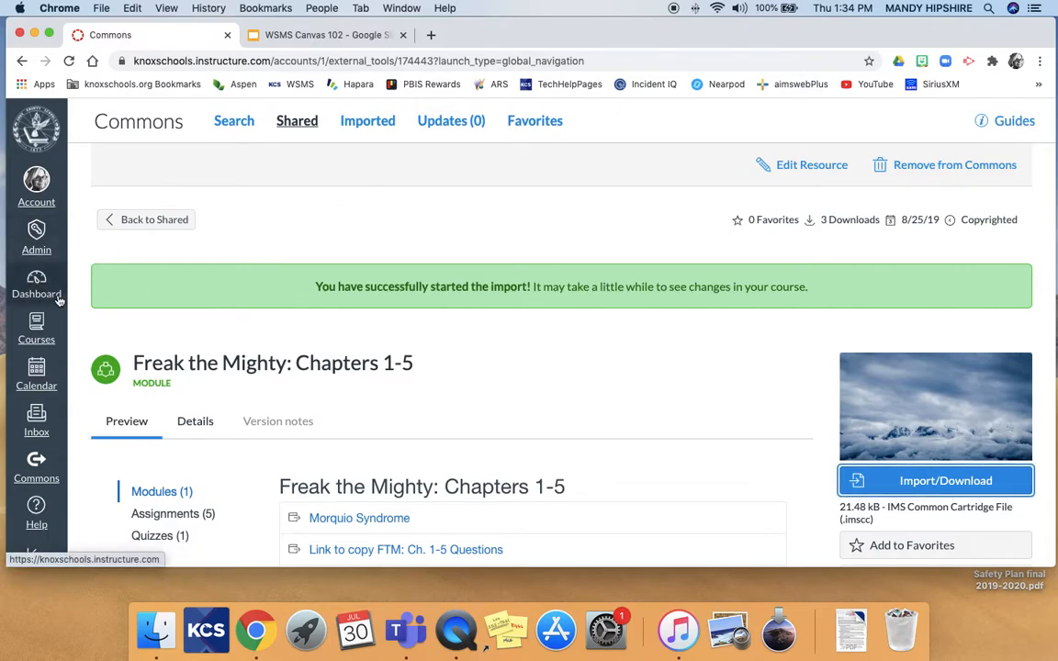
pyautogui.click(27, 285)
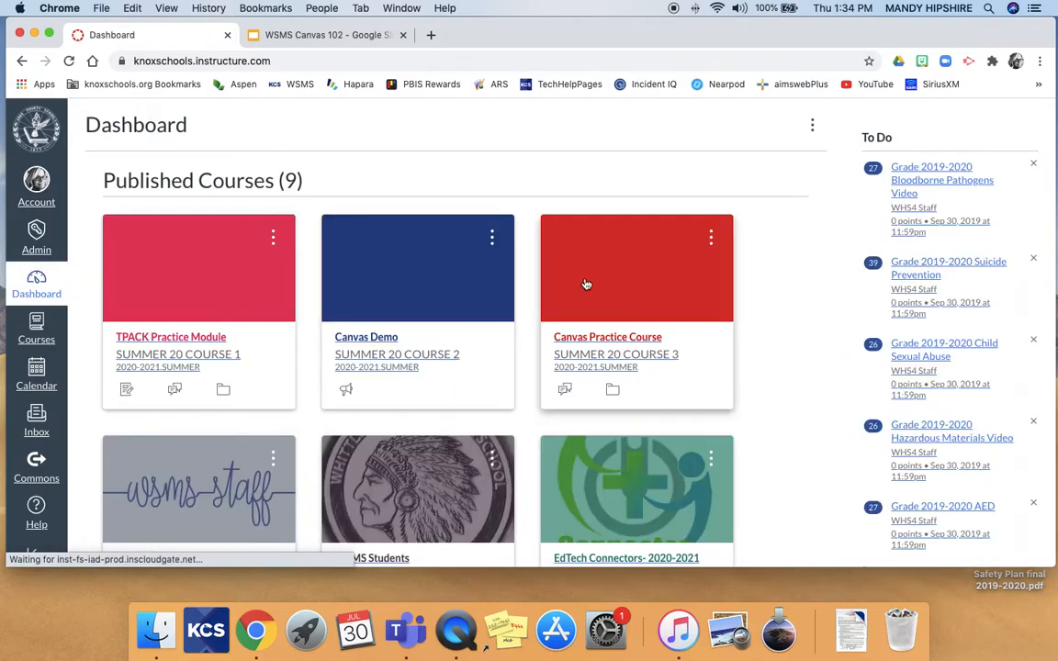
# Go to the Canvas Practice Course Modules page.
pyautogui.click(614, 337)
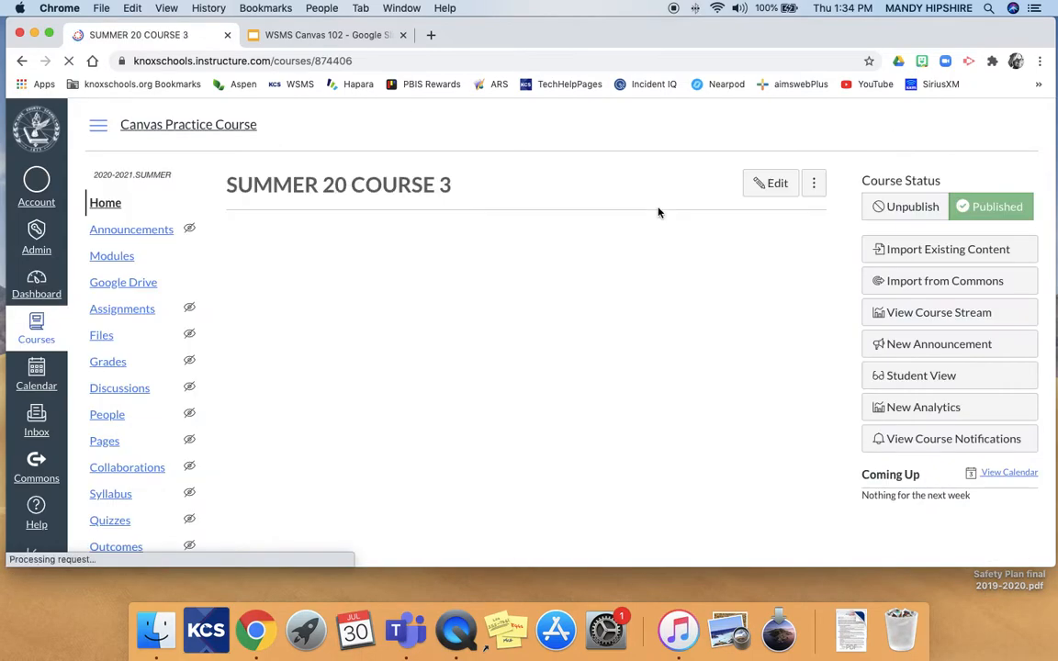
pyautogui.click(114, 257)
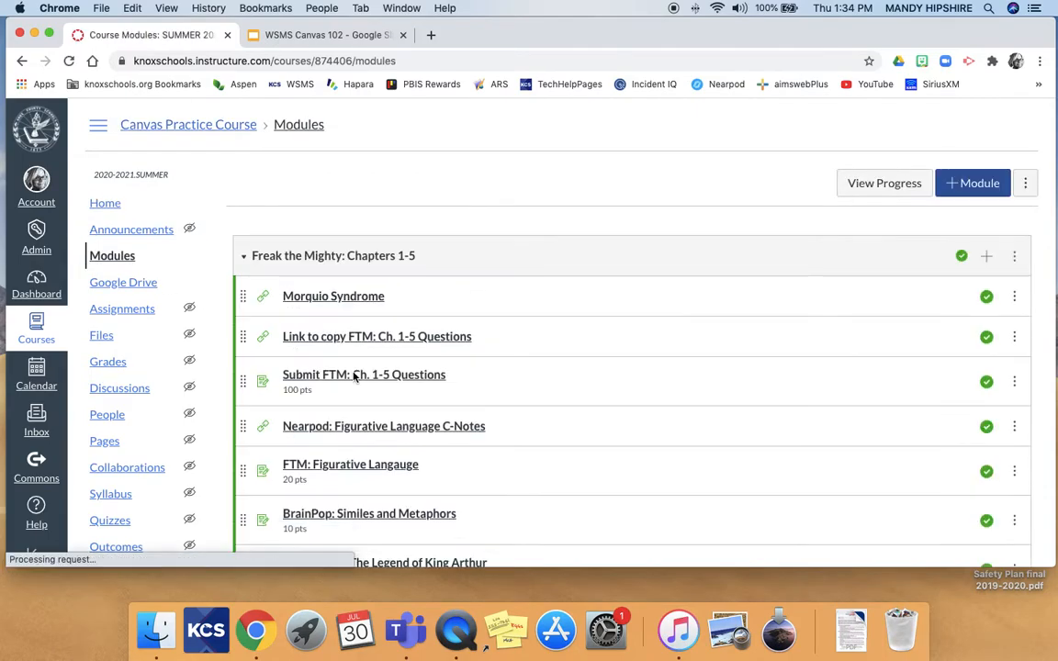
pyautogui.scroll(-5, 354, 376)
pyautogui.scroll(3, 353, 376)
pyautogui.scroll(3, 354, 377)
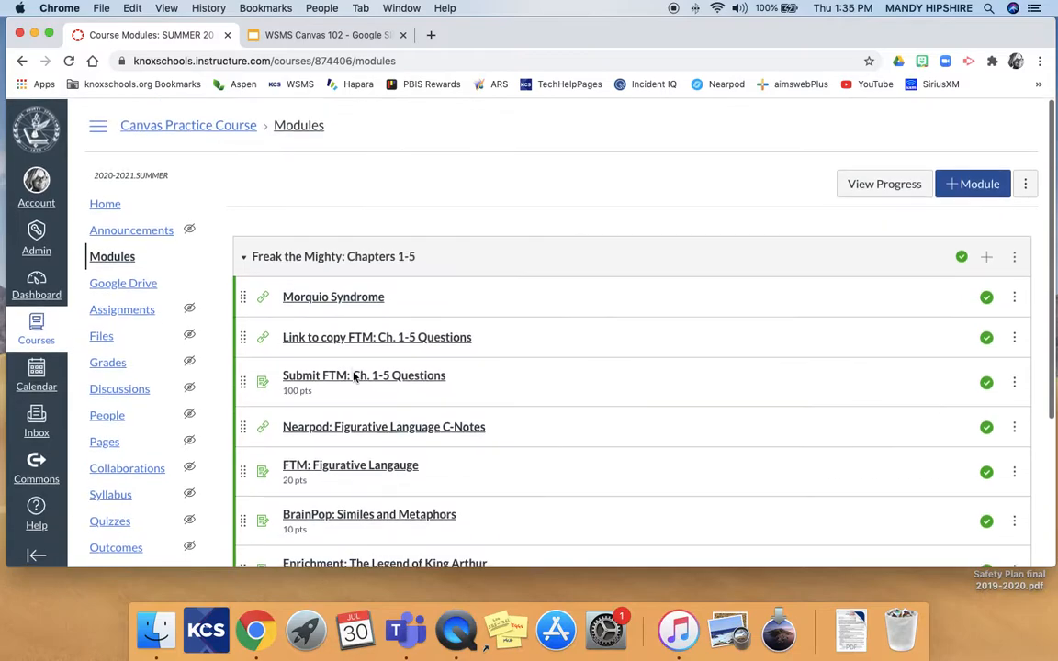
# Cancel a trial Add Module with lock-until, then open the Freak the Mighty module's options menu.
pyautogui.click(963, 182)
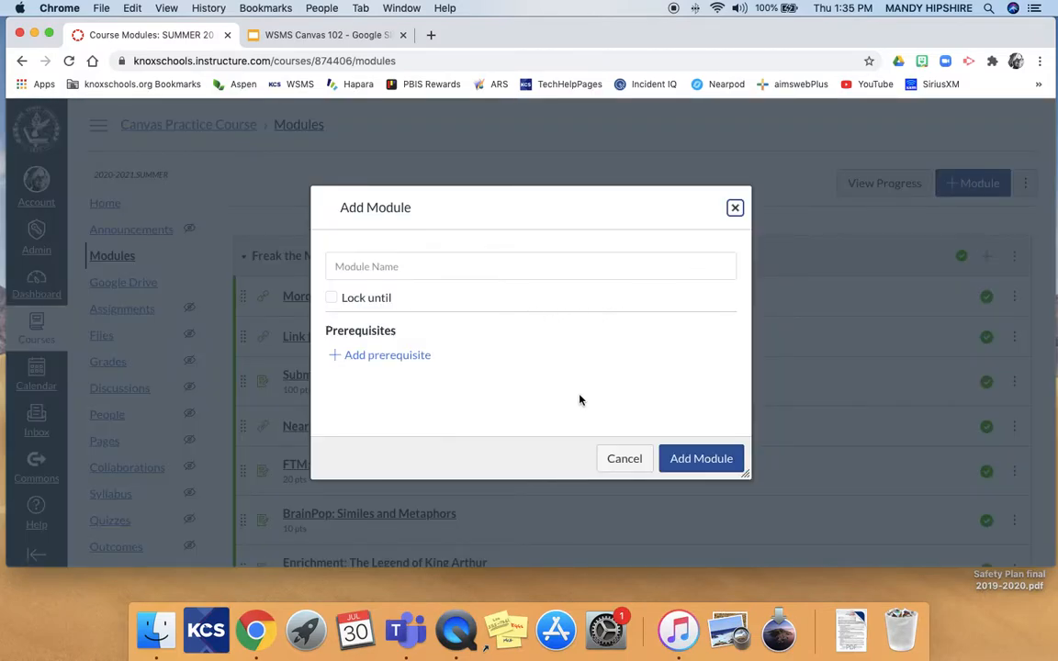
pyautogui.click(332, 299)
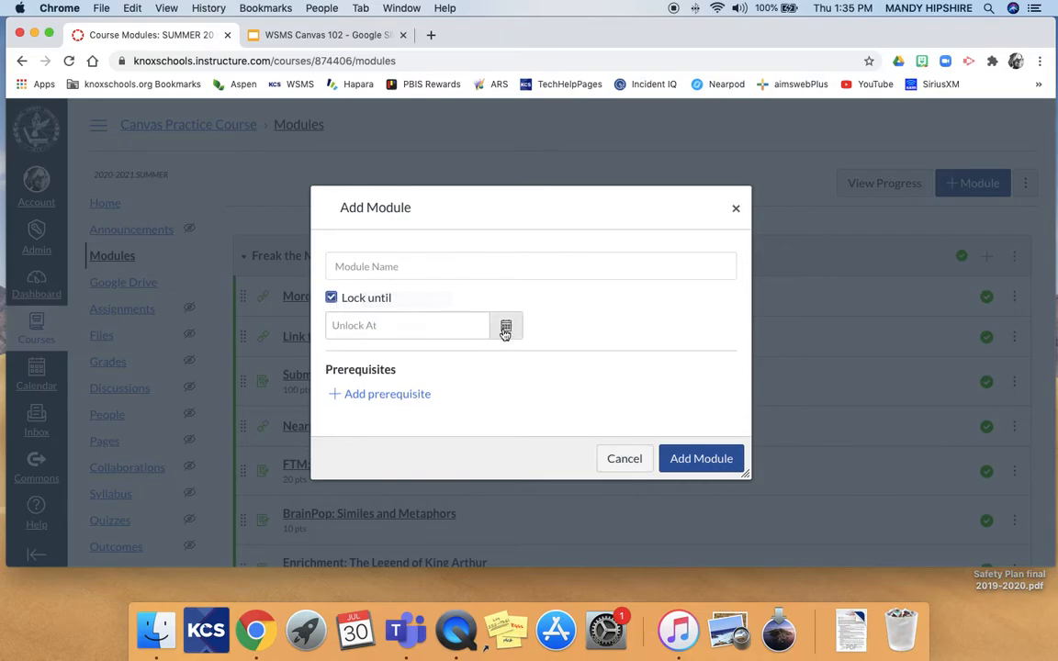
pyautogui.click(624, 459)
pyautogui.scroll(-4, 574, 392)
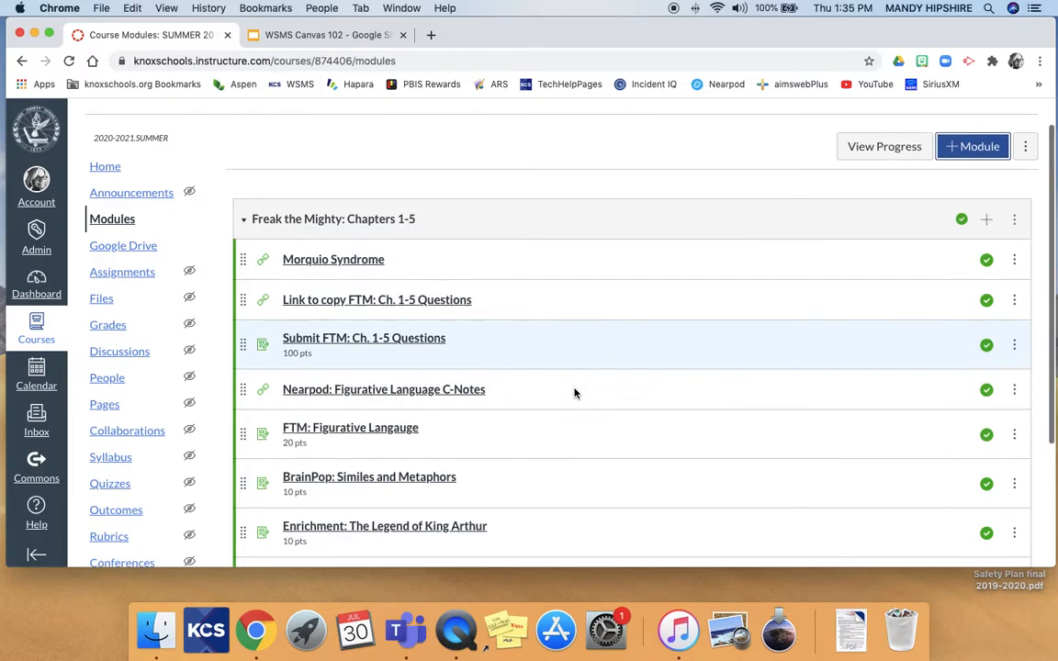
pyautogui.scroll(4, 574, 392)
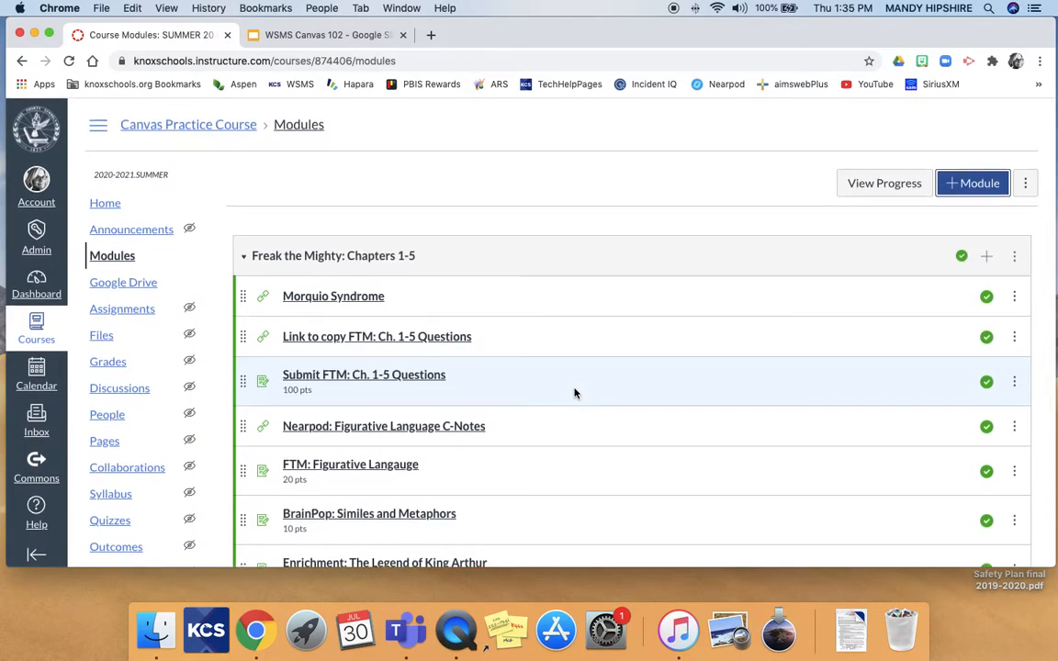
pyautogui.scroll(-5, 746, 322)
pyautogui.scroll(3, 746, 321)
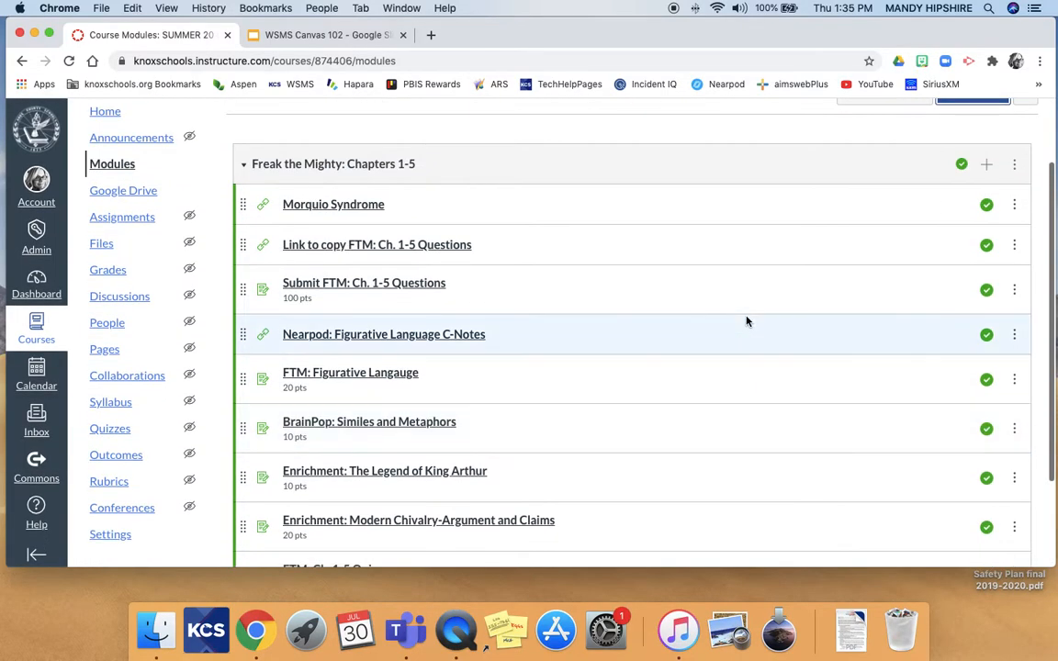
pyautogui.click(1013, 163)
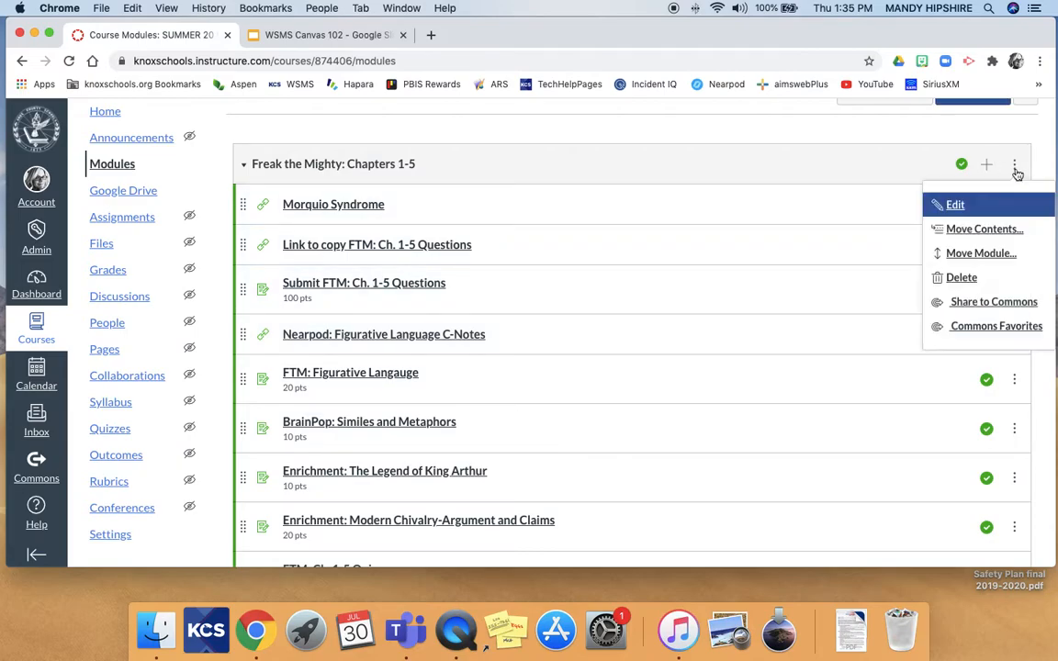
# Edit the module name to 'Week 1: August 17th -21st (Freak the Mighty: Chapters 1-5)' and update it.
pyautogui.click(949, 210)
pyautogui.click(337, 193)
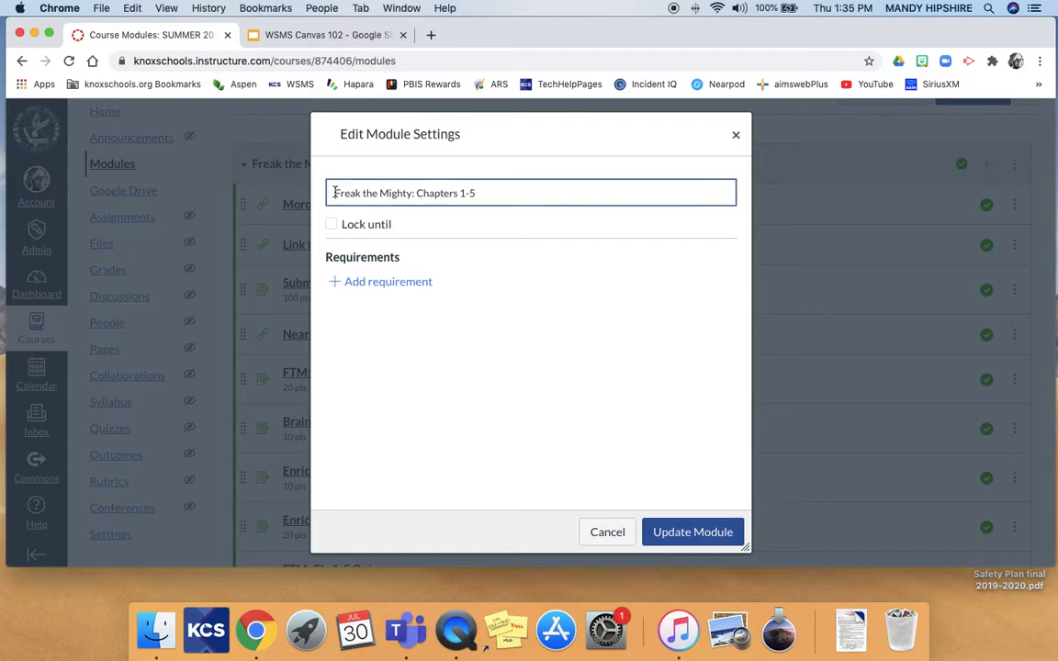
pyautogui.write('Wee')
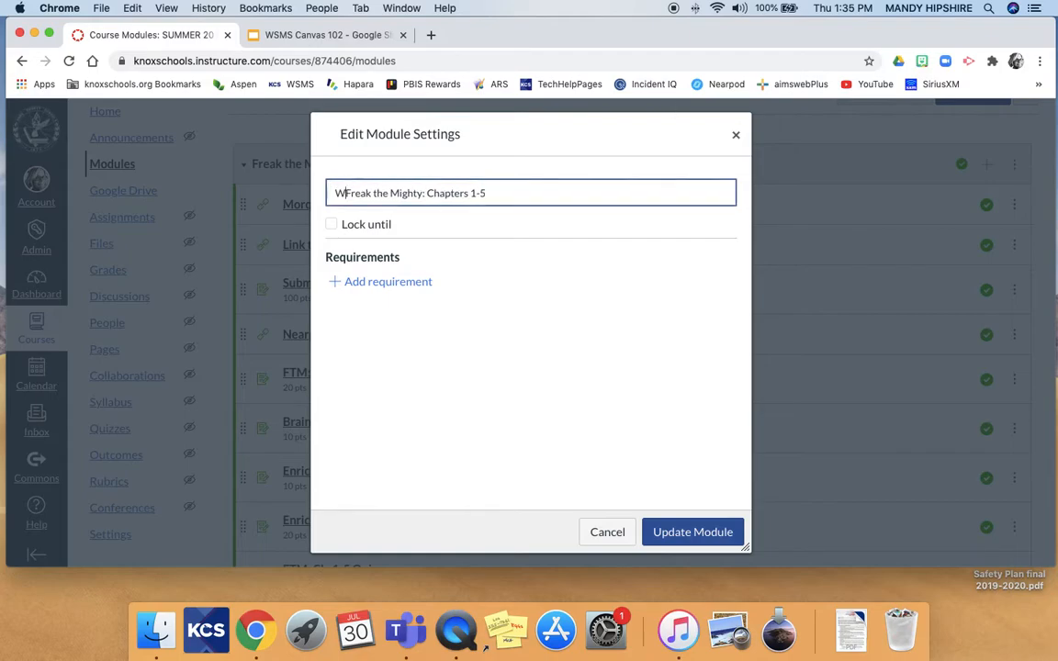
pyautogui.write('k 1: Aug')
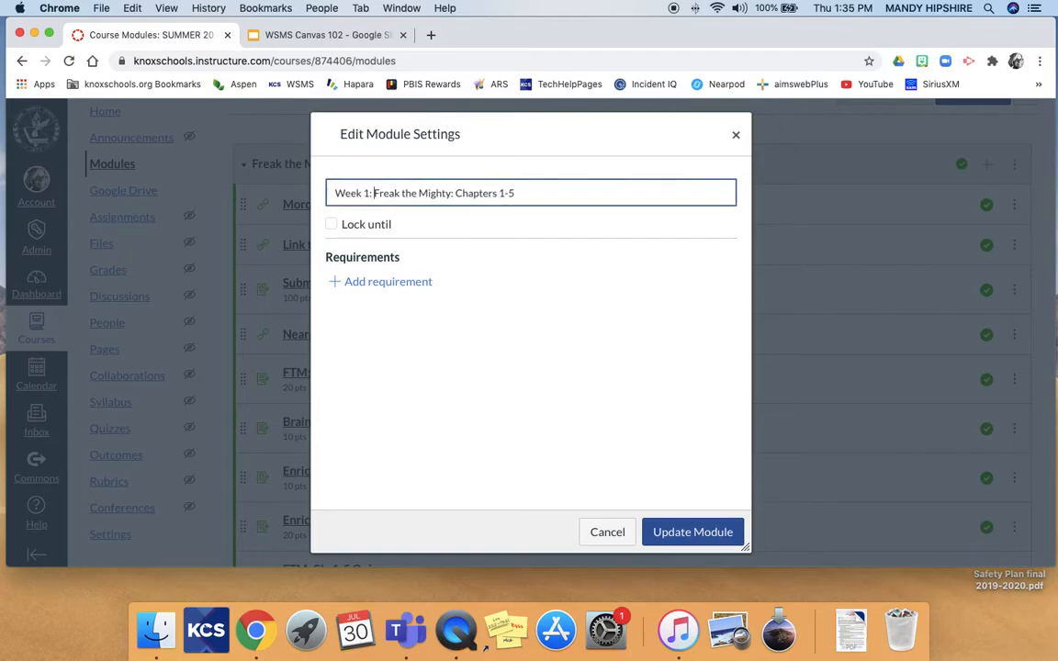
pyautogui.write('us')
pyautogui.write('t 17th a')
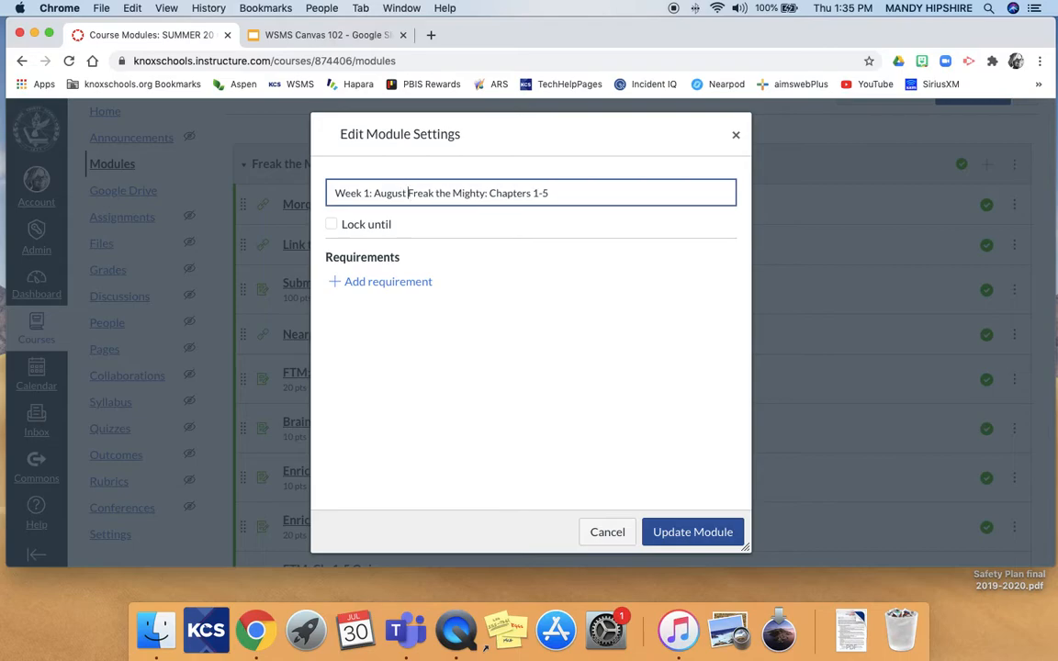
pyautogui.press('BackSpace')
pyautogui.write('-21st')
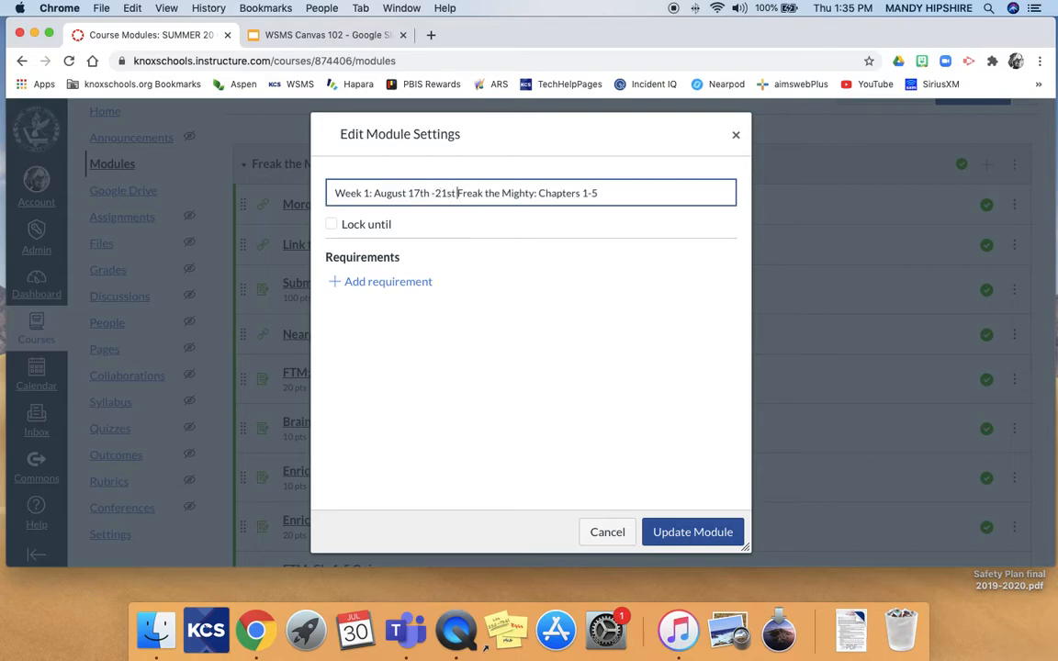
pyautogui.write(' (')
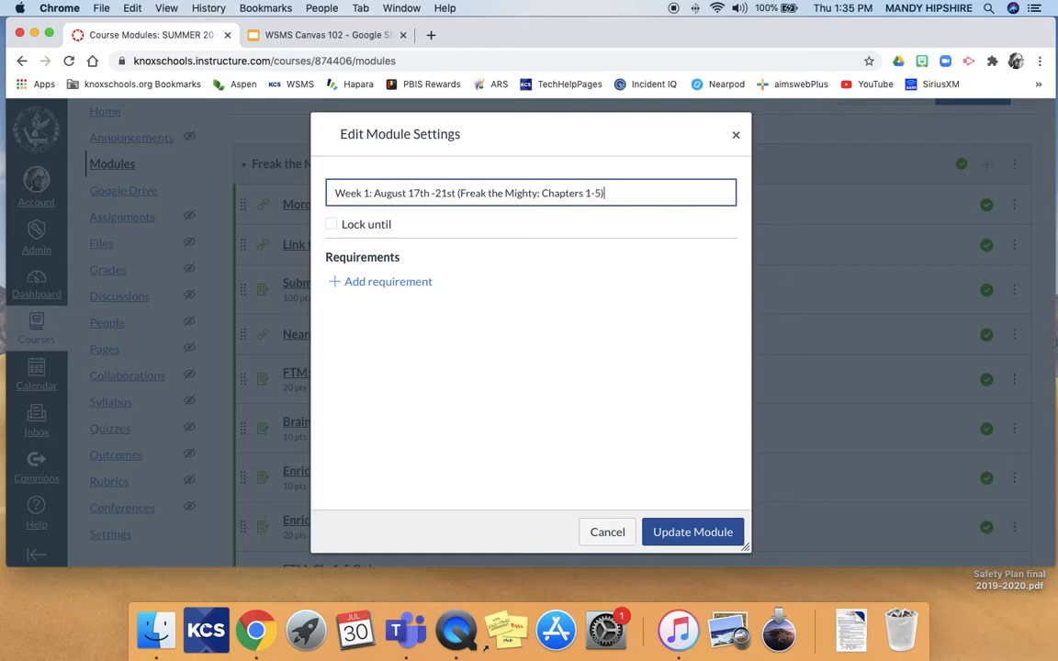
pyautogui.click(667, 533)
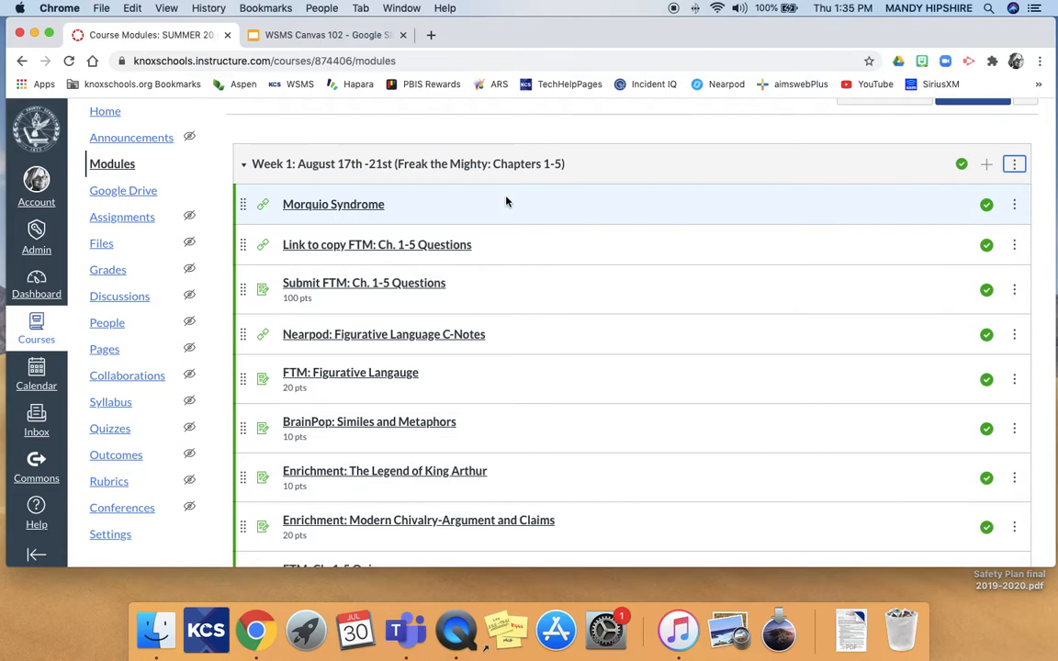
# Add a Text Header item 'Monday' to the Week 1 module.
pyautogui.scroll(-2, 505, 201)
pyautogui.scroll(1, 505, 201)
pyautogui.scroll(-1, 505, 201)
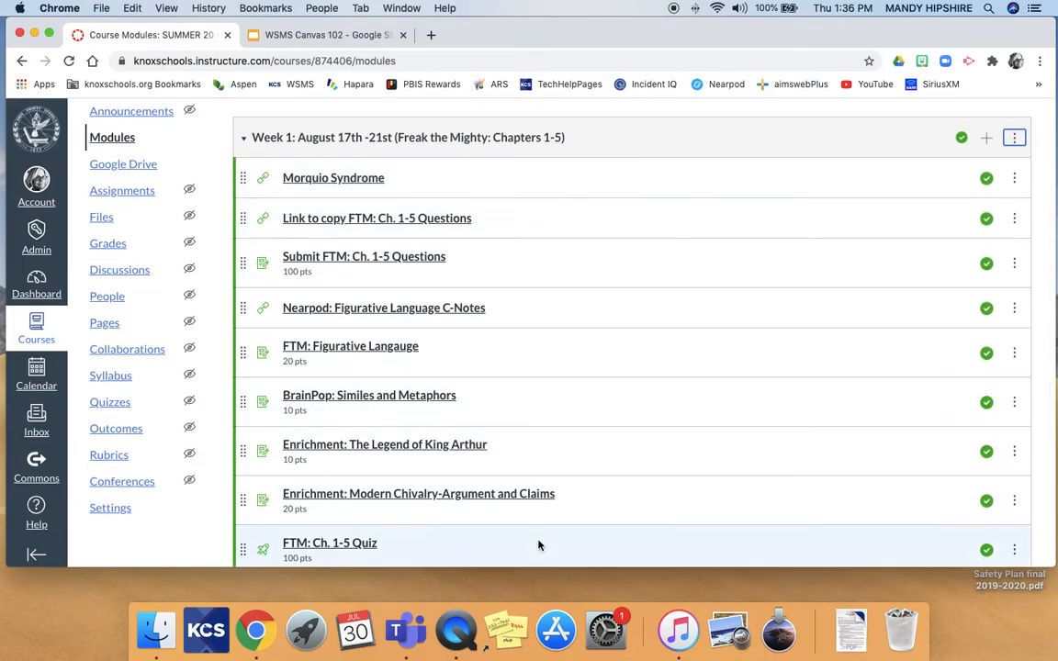
pyautogui.click(988, 139)
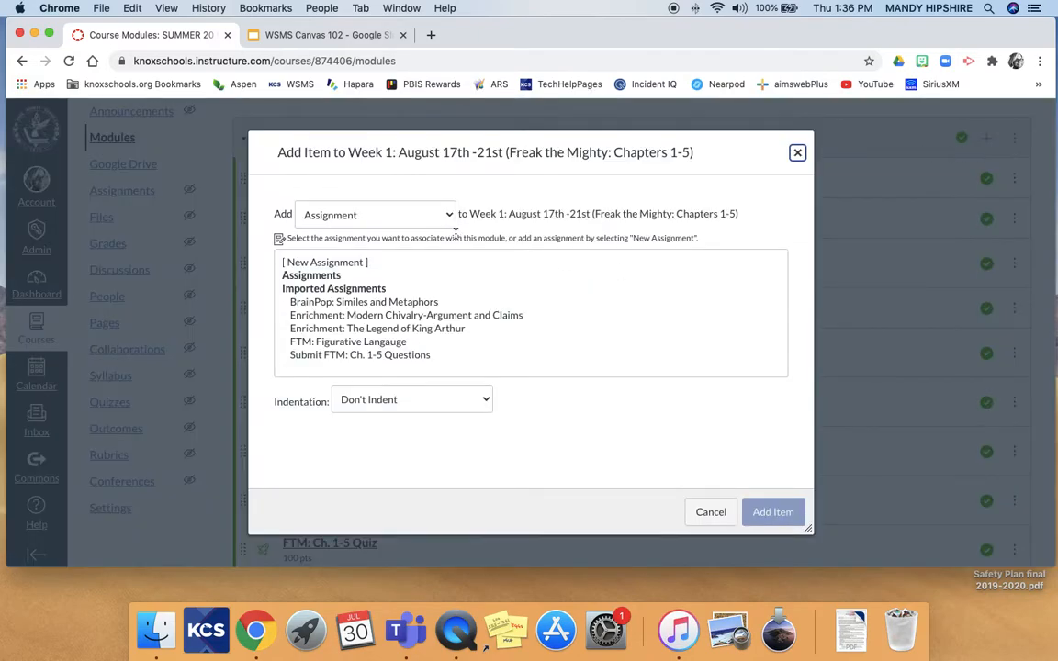
pyautogui.click(417, 217)
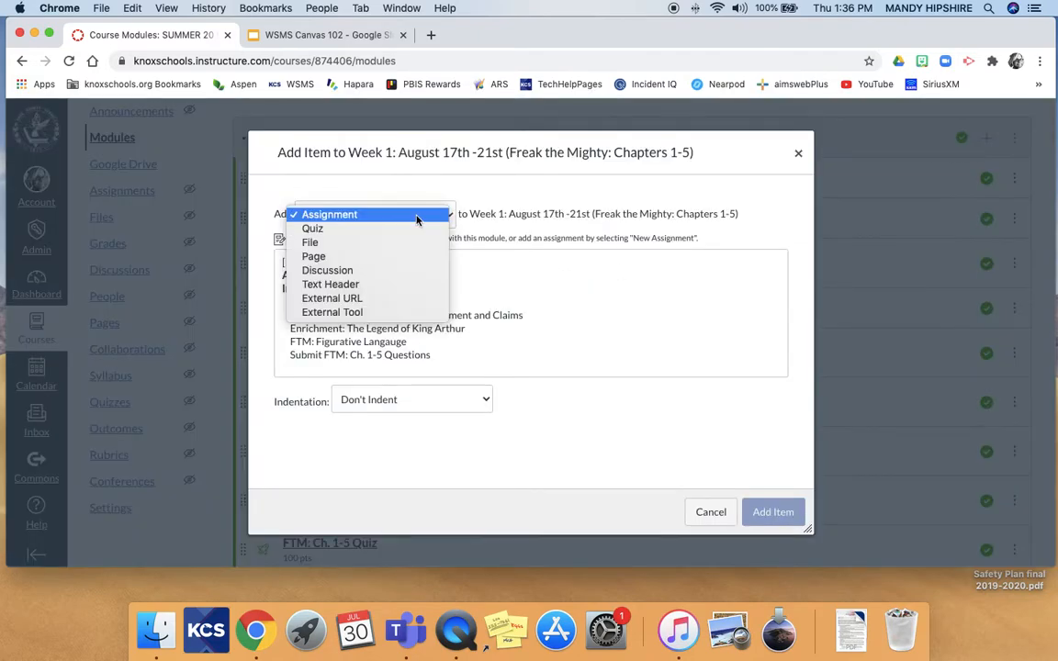
pyautogui.click(360, 287)
pyautogui.click(429, 265)
pyautogui.write('Monday')
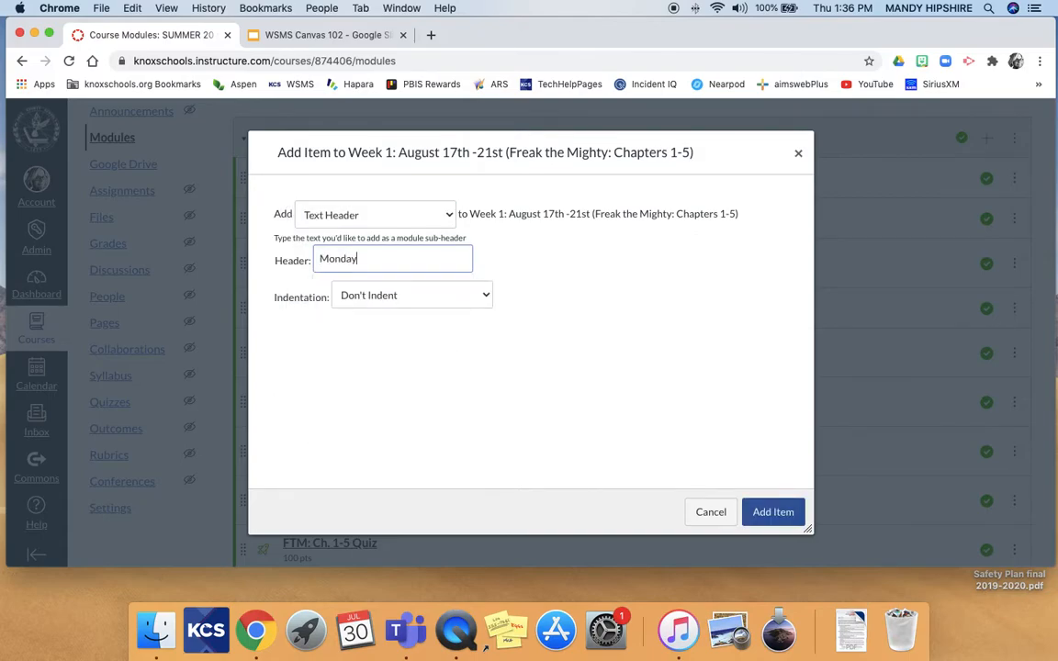
pyautogui.click(772, 513)
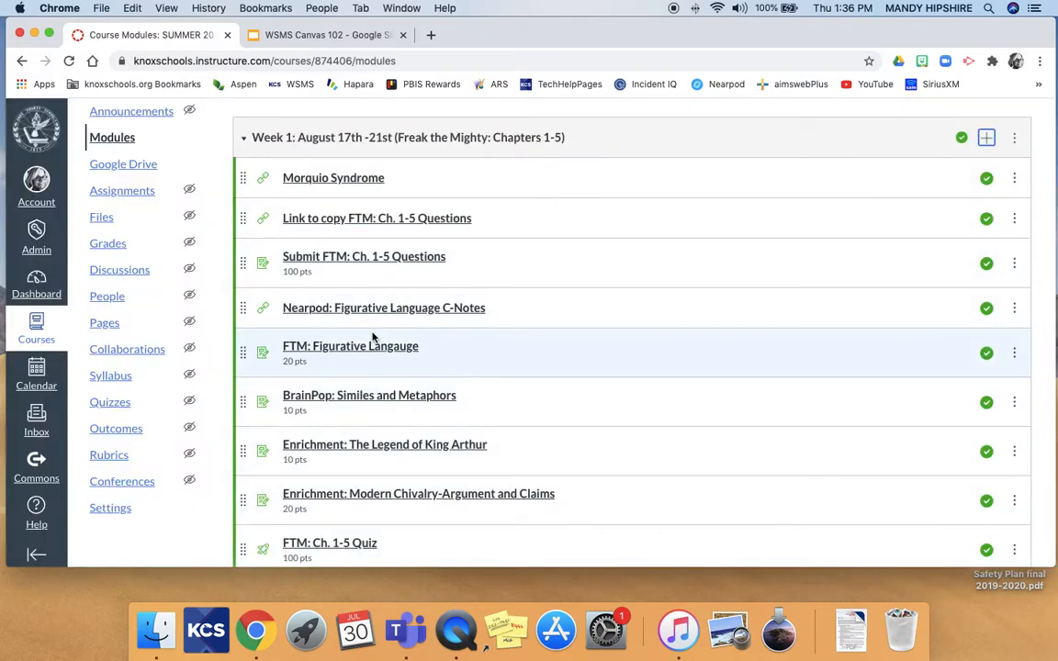
# Move the Monday header to the top of Week 1, above Morquio Syndrome, and publish it.
pyautogui.scroll(1, 244, 455)
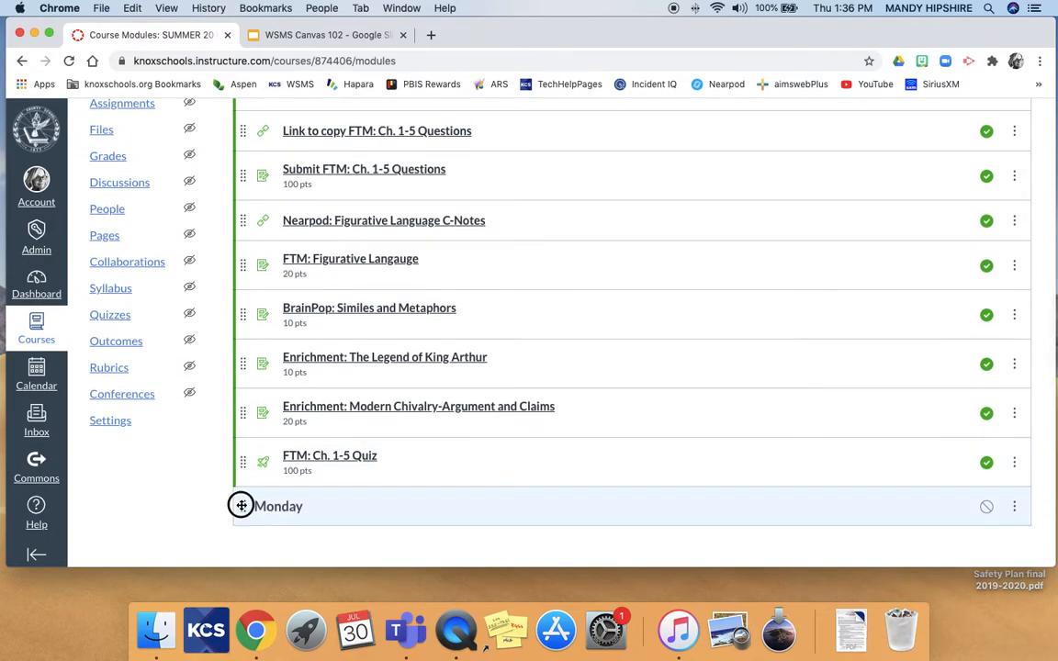
pyautogui.moveTo(242, 506); pyautogui.dragTo(254, 154)
pyautogui.scroll(2, 248, 183)
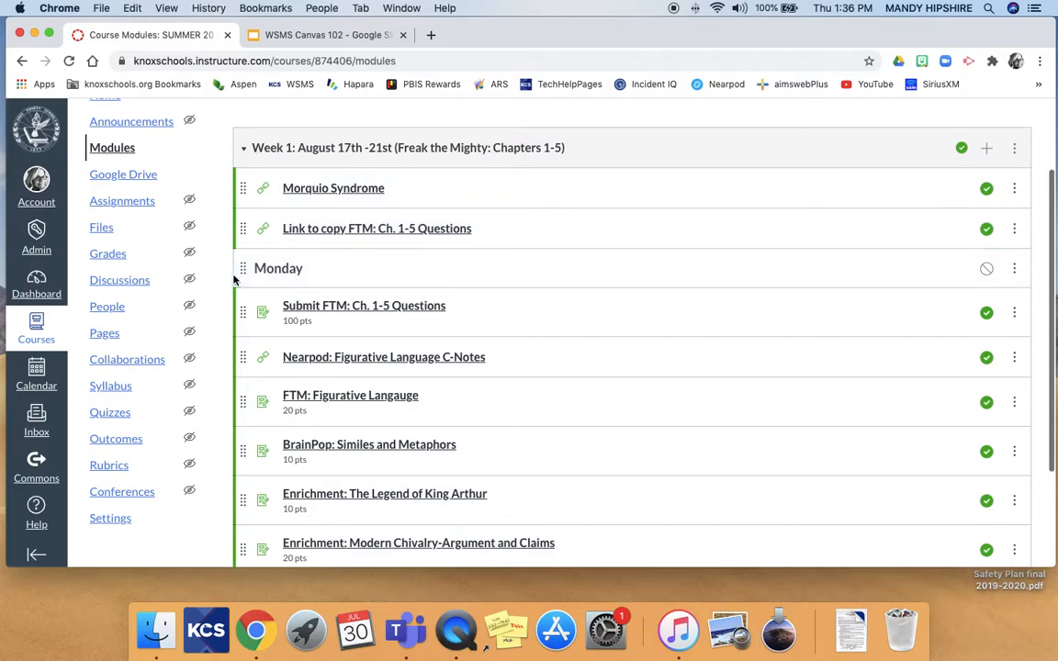
pyautogui.moveTo(240, 268); pyautogui.dragTo(245, 181)
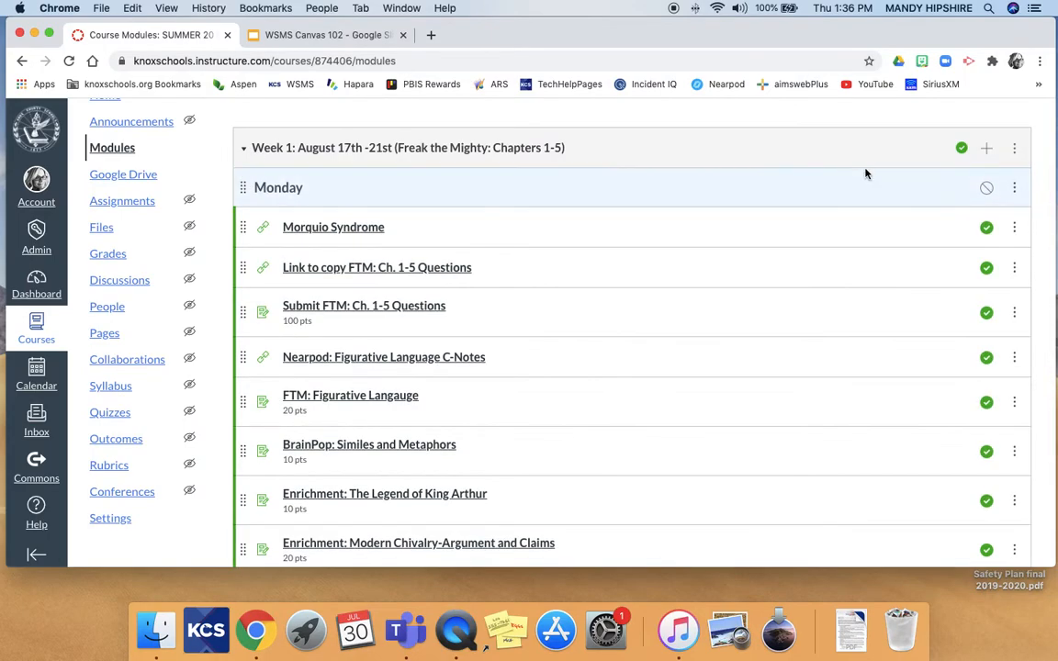
pyautogui.click(1014, 187)
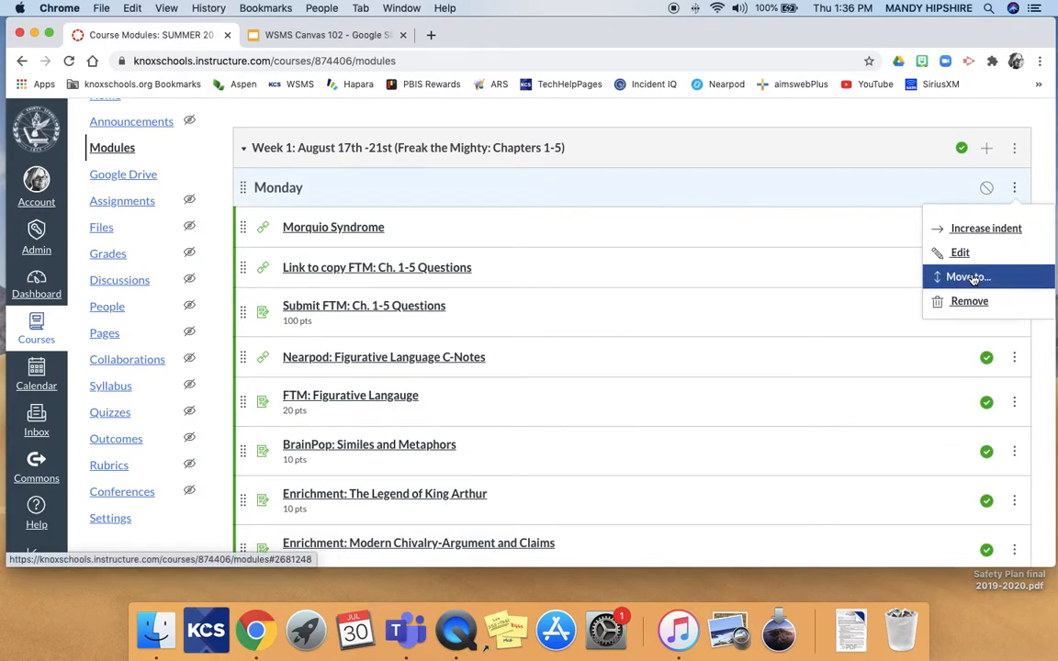
pyautogui.click(971, 277)
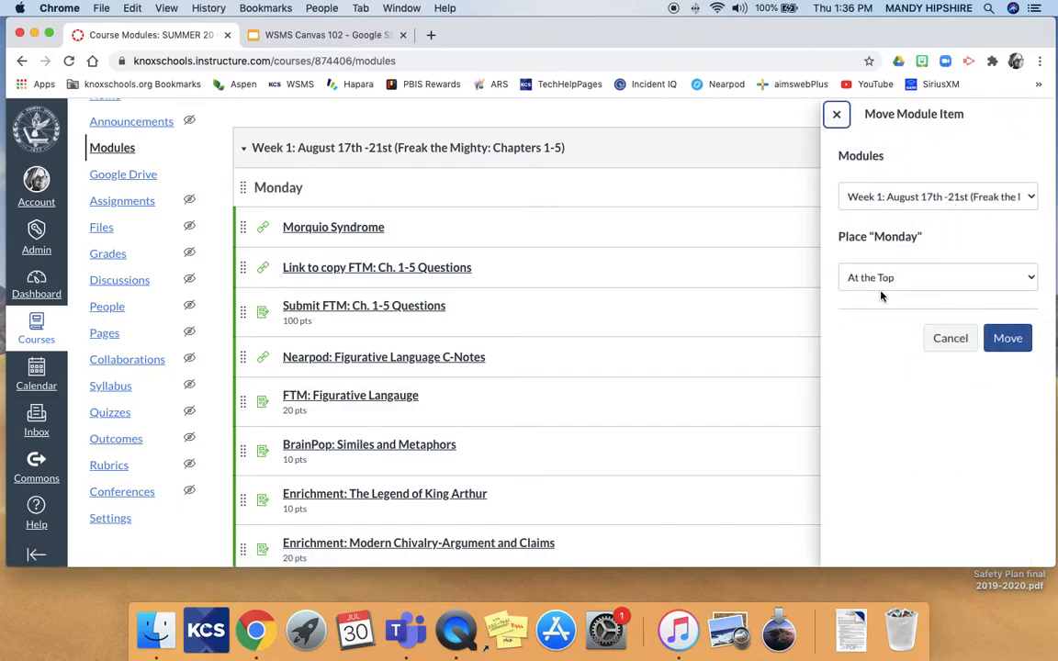
pyautogui.click(1010, 342)
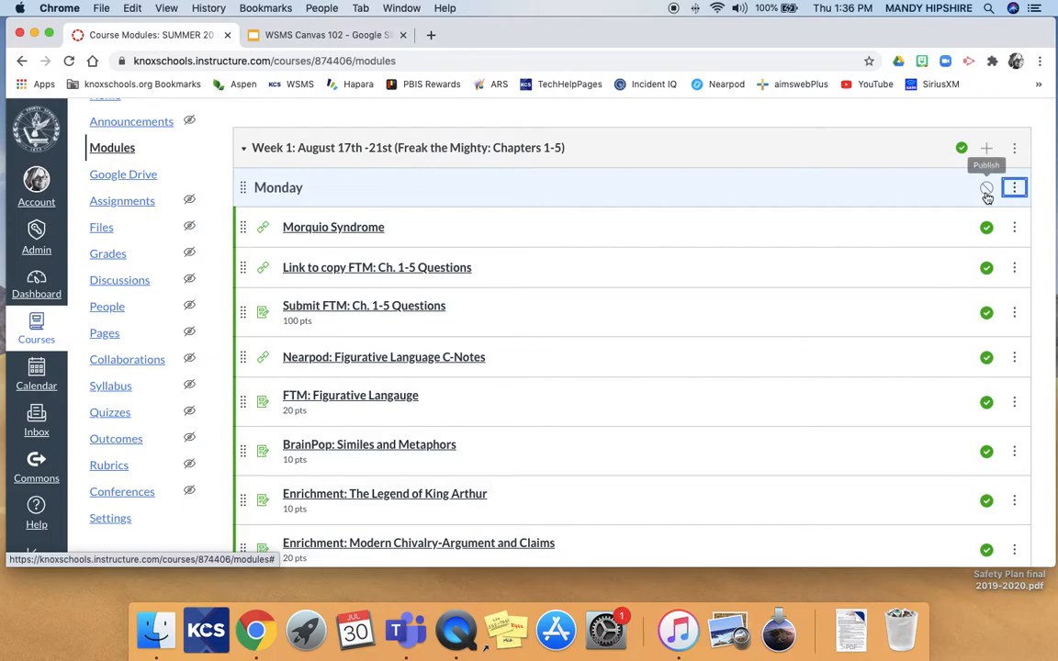
pyautogui.click(987, 189)
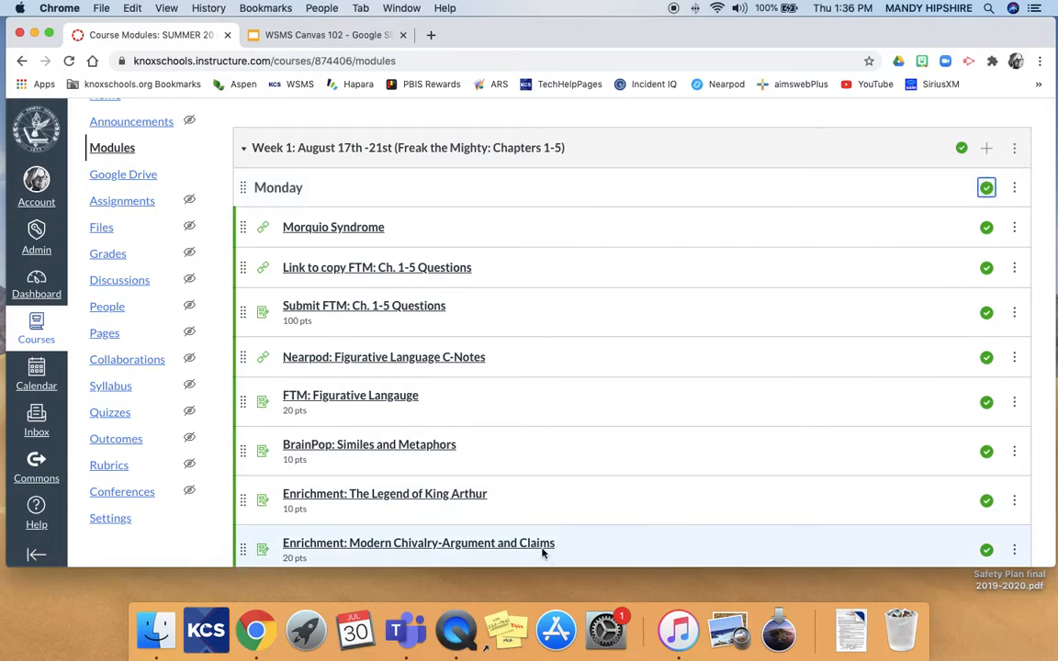
pyautogui.scroll(3, 528, 528)
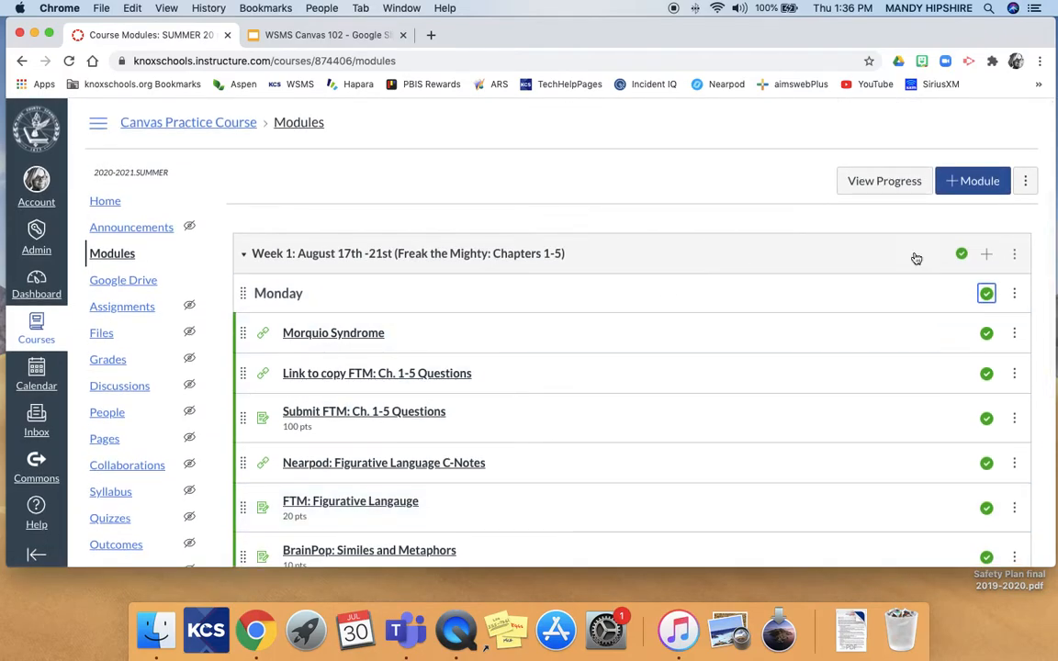
# Start a new module, then cancel it without saving.
pyautogui.click(966, 186)
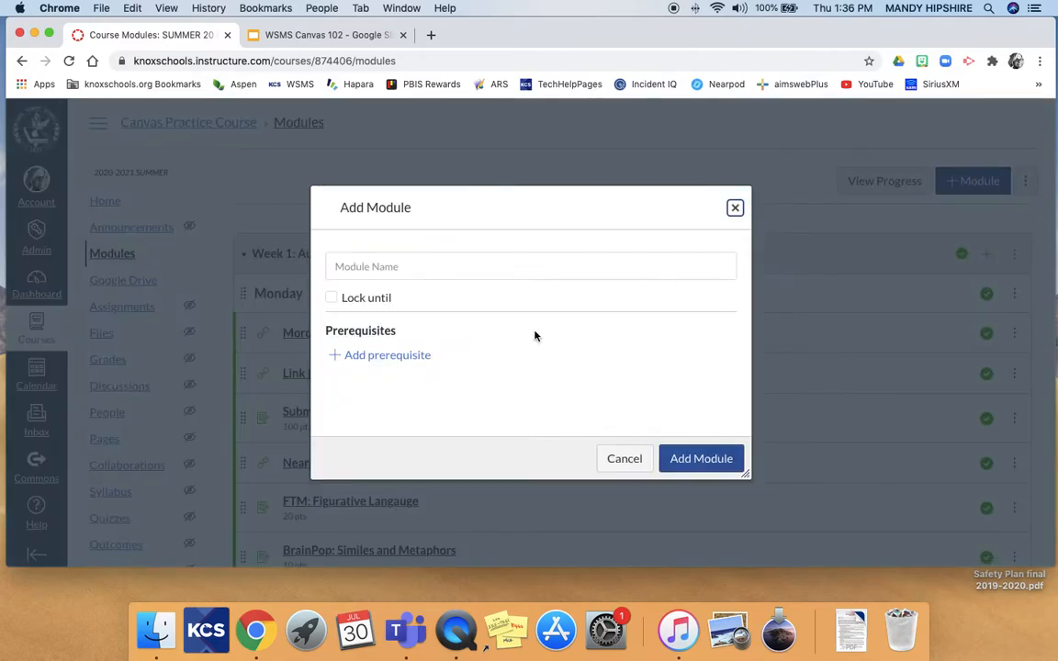
pyautogui.click(511, 267)
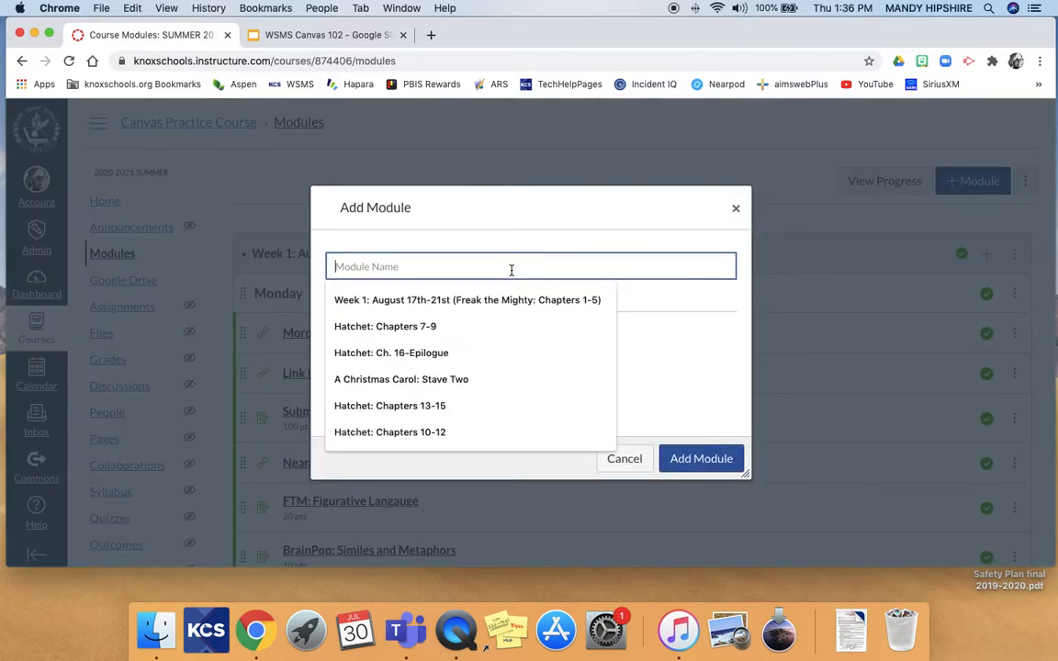
pyautogui.click(623, 459)
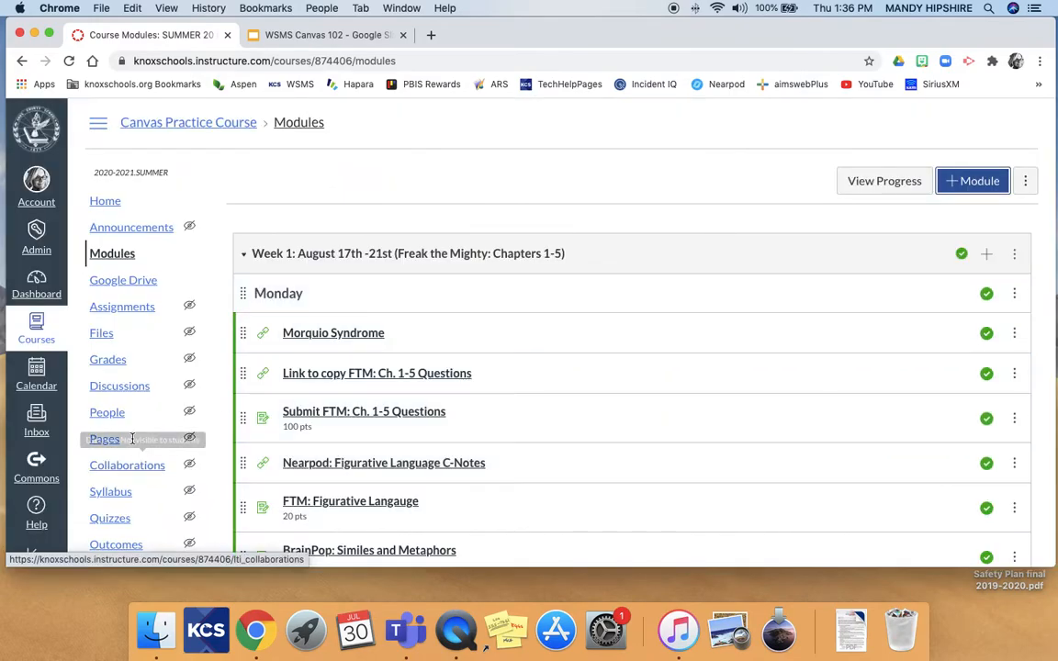
# Browse the resources shared to Commons.
pyautogui.click(36, 466)
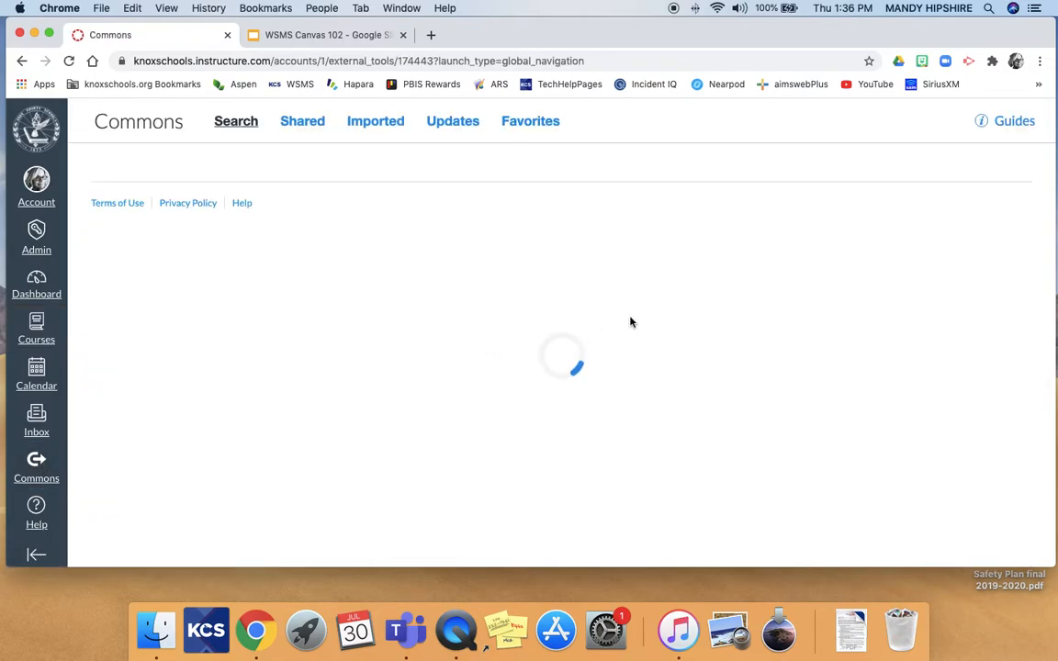
pyautogui.click(300, 123)
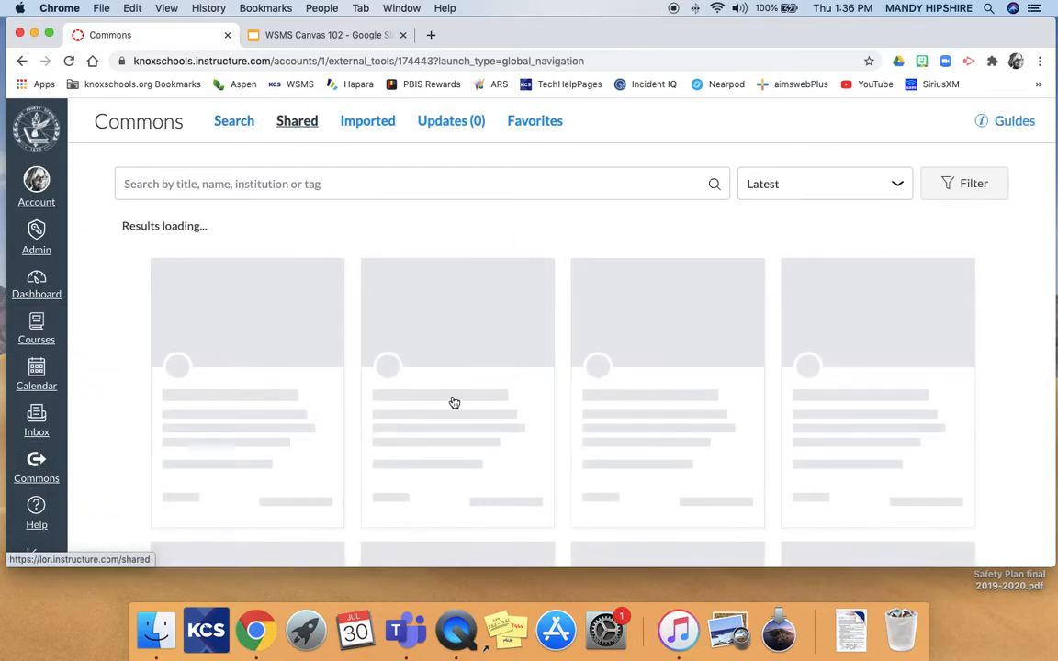
pyautogui.scroll(-10, 596, 407)
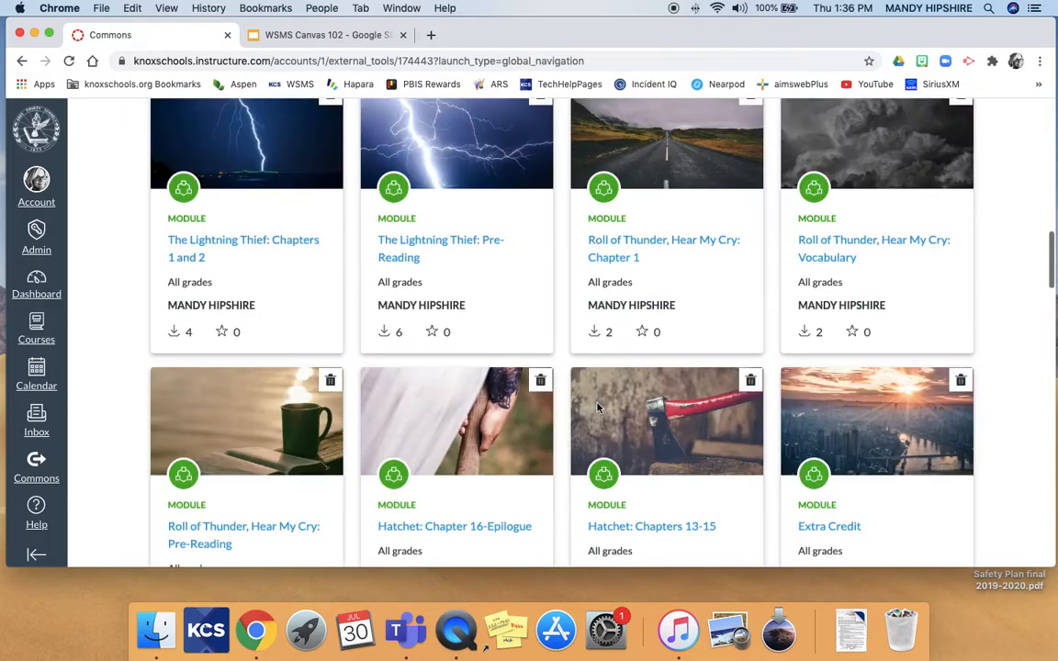
pyautogui.scroll(-10, 597, 408)
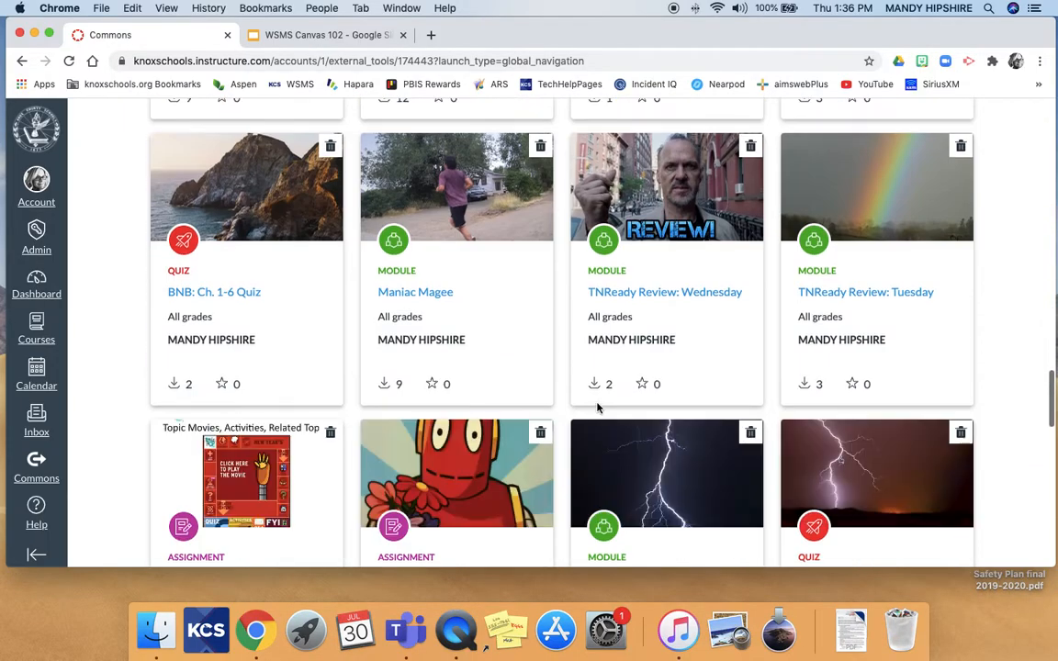
pyautogui.scroll(3, 597, 408)
# Import Freak the Mighty: Chapters 6-10 into Canvas Practice Course, then return to the Dashboard.
pyautogui.click(657, 250)
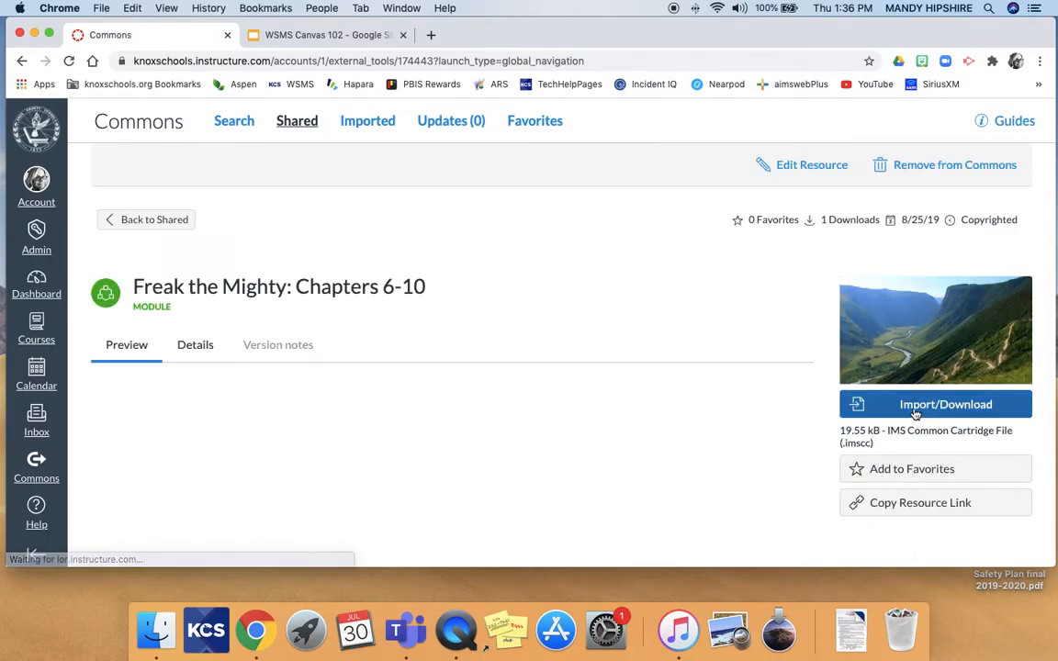
pyautogui.click(916, 413)
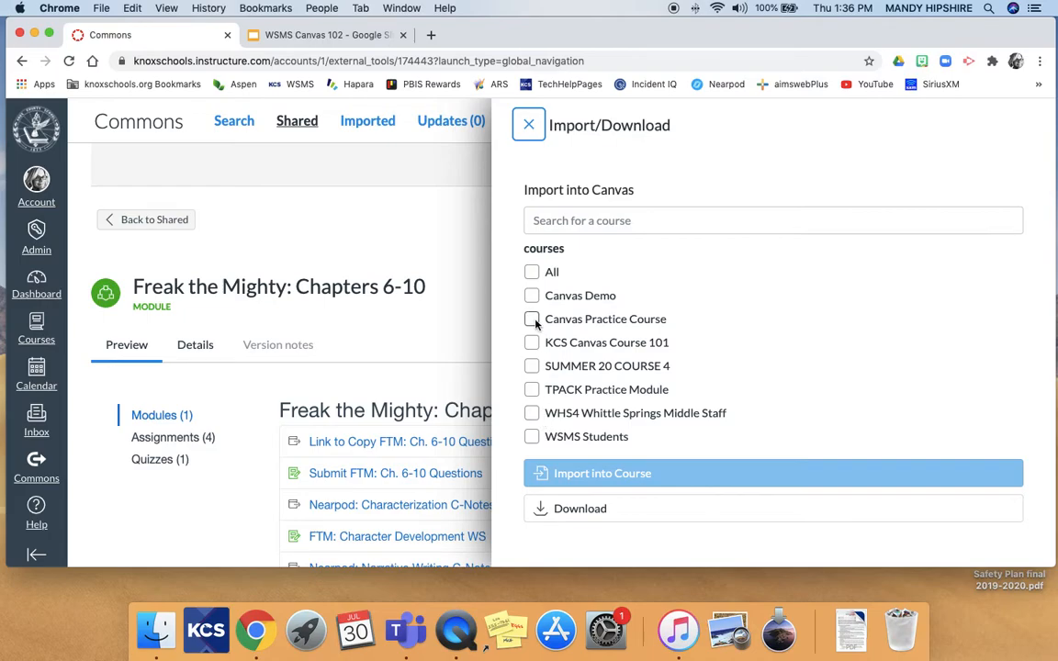
pyautogui.click(531, 319)
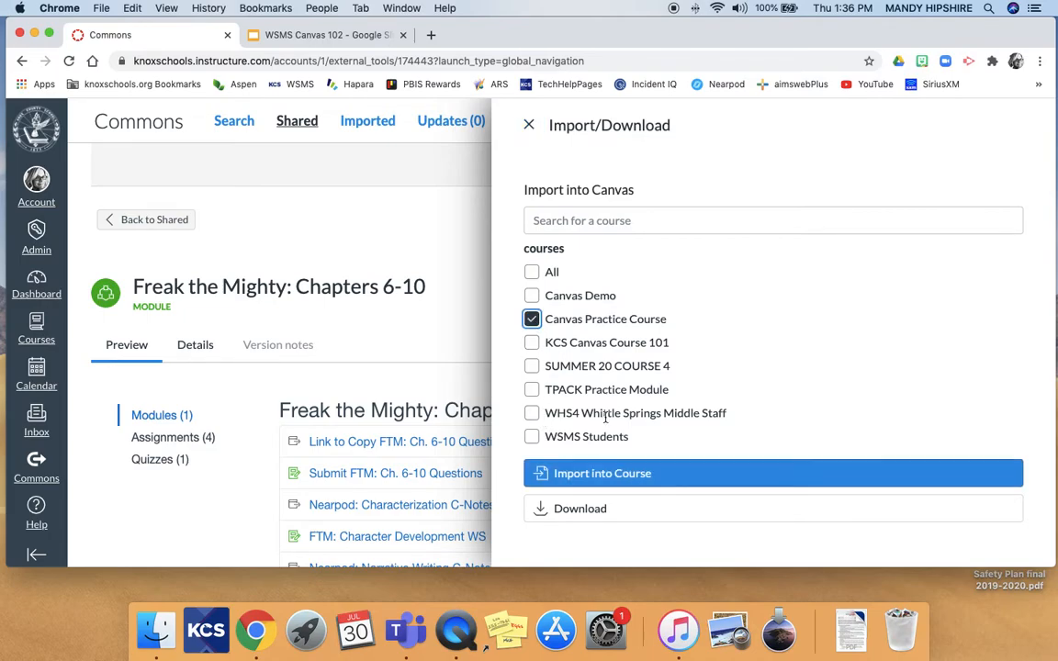
pyautogui.click(634, 473)
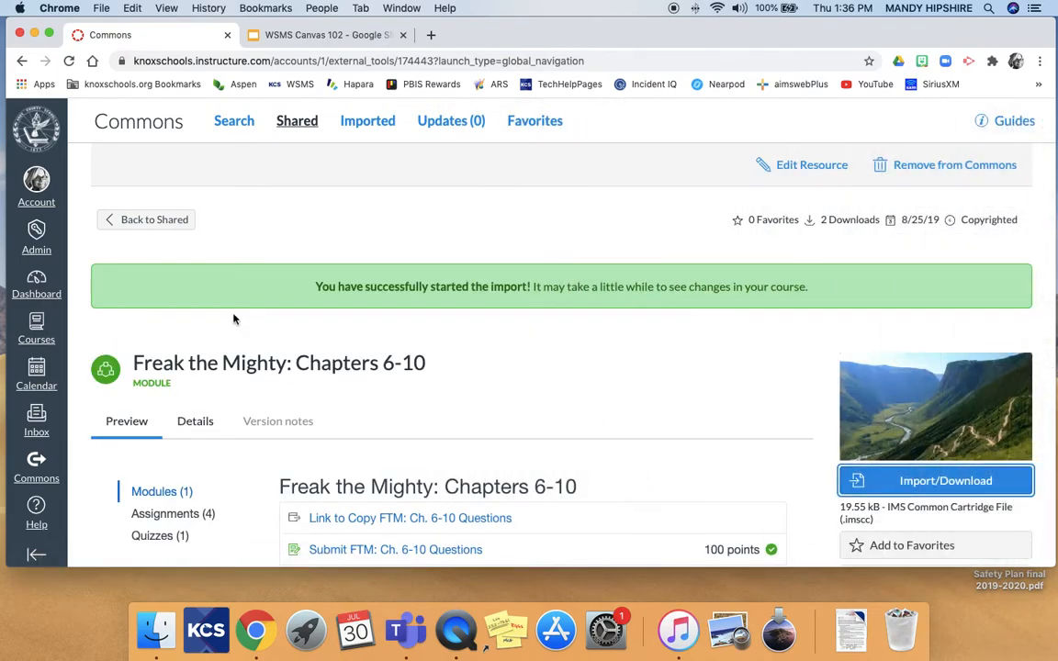
pyautogui.click(37, 283)
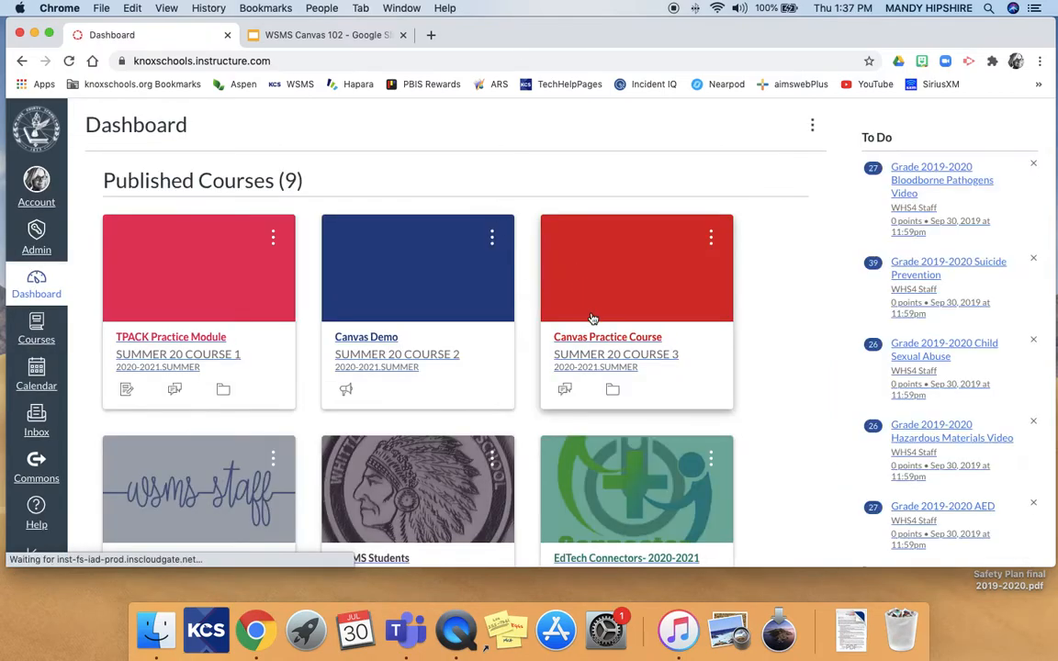
# Open the Canvas Practice Course's Modules page and collapse the Week 1 module.
pyautogui.click(592, 354)
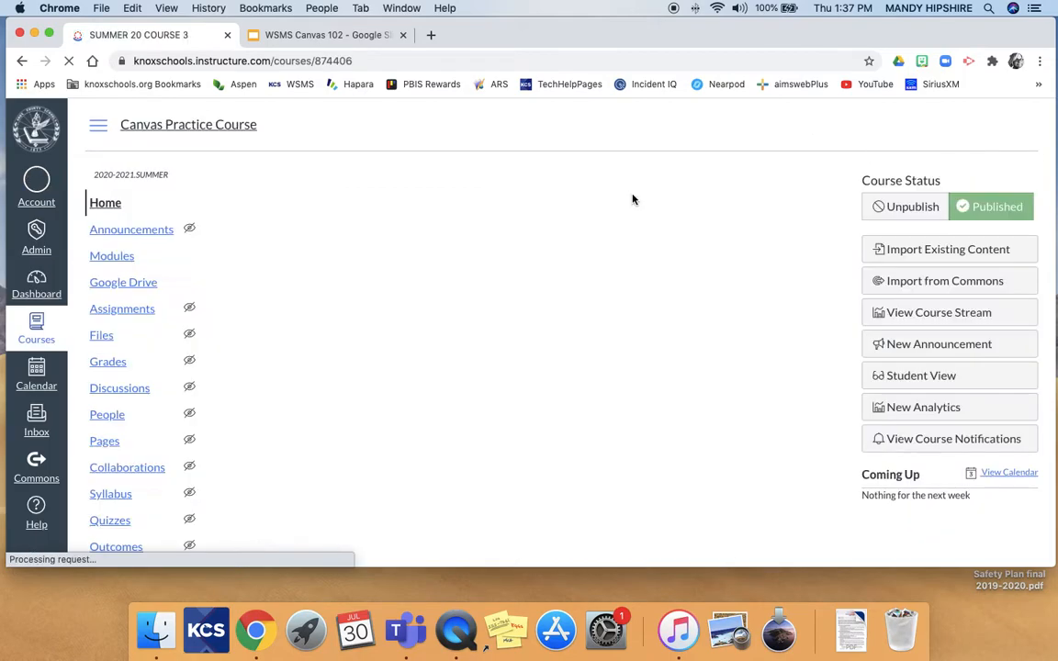
pyautogui.click(111, 256)
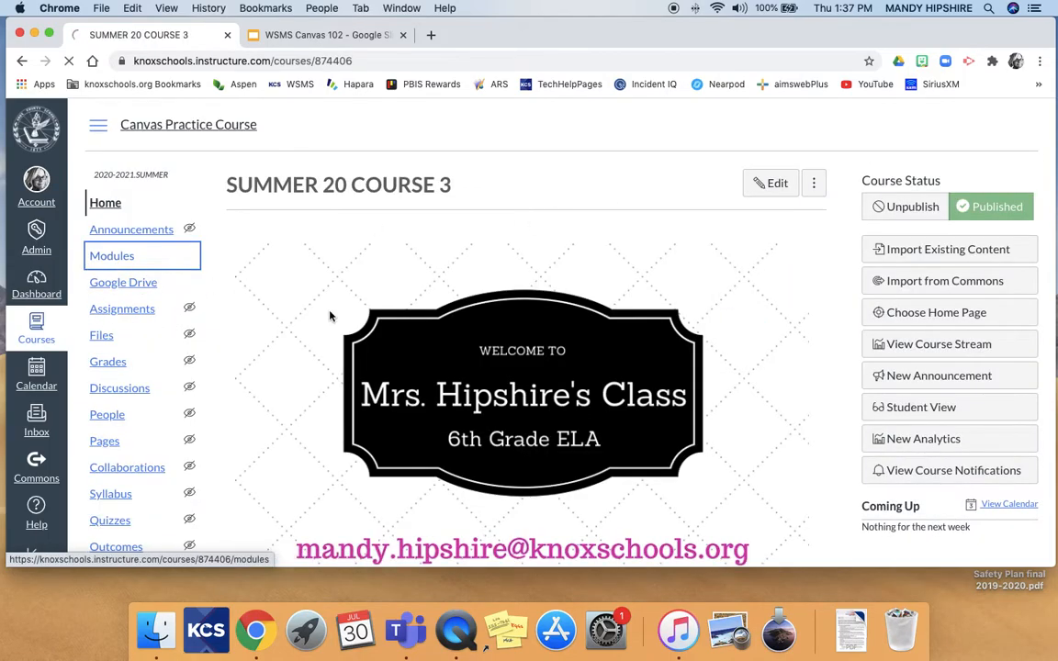
pyautogui.scroll(-5, 460, 355)
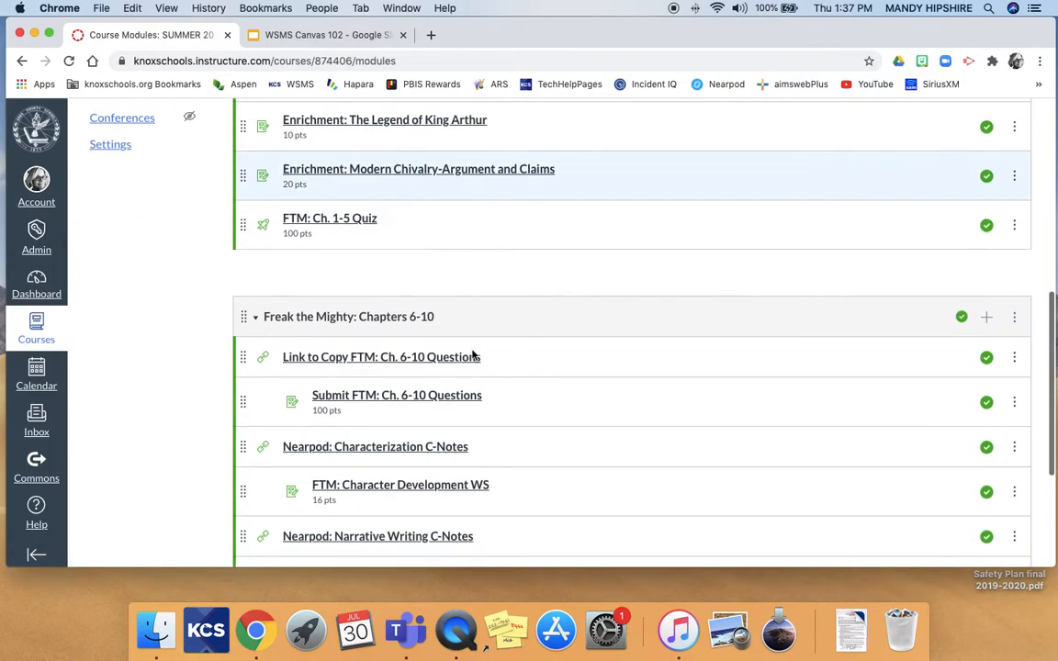
pyautogui.scroll(5, 472, 355)
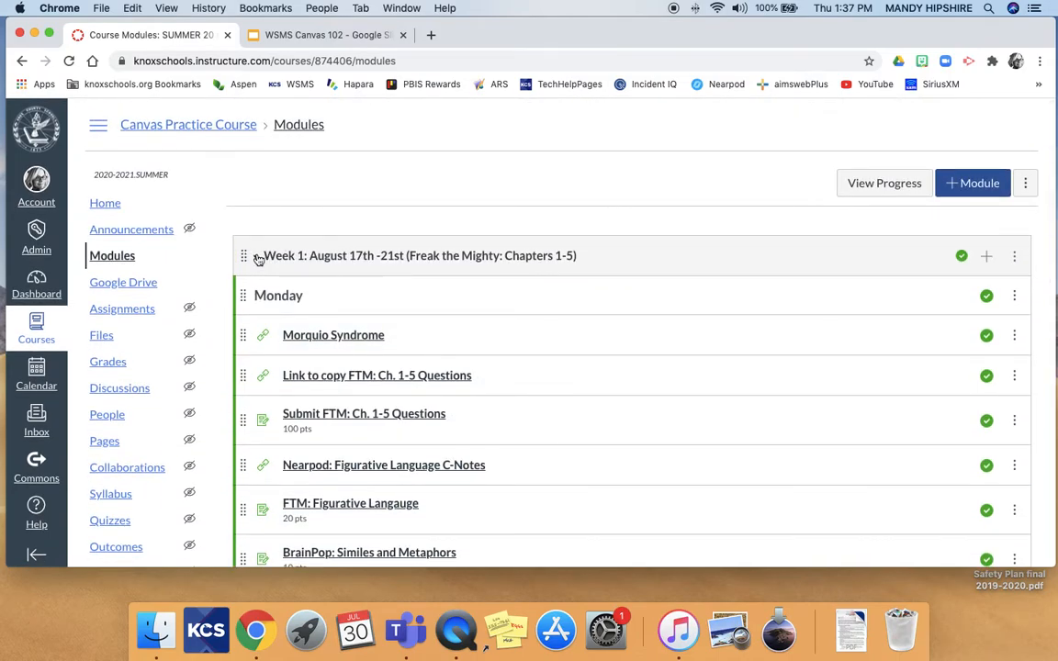
pyautogui.click(257, 258)
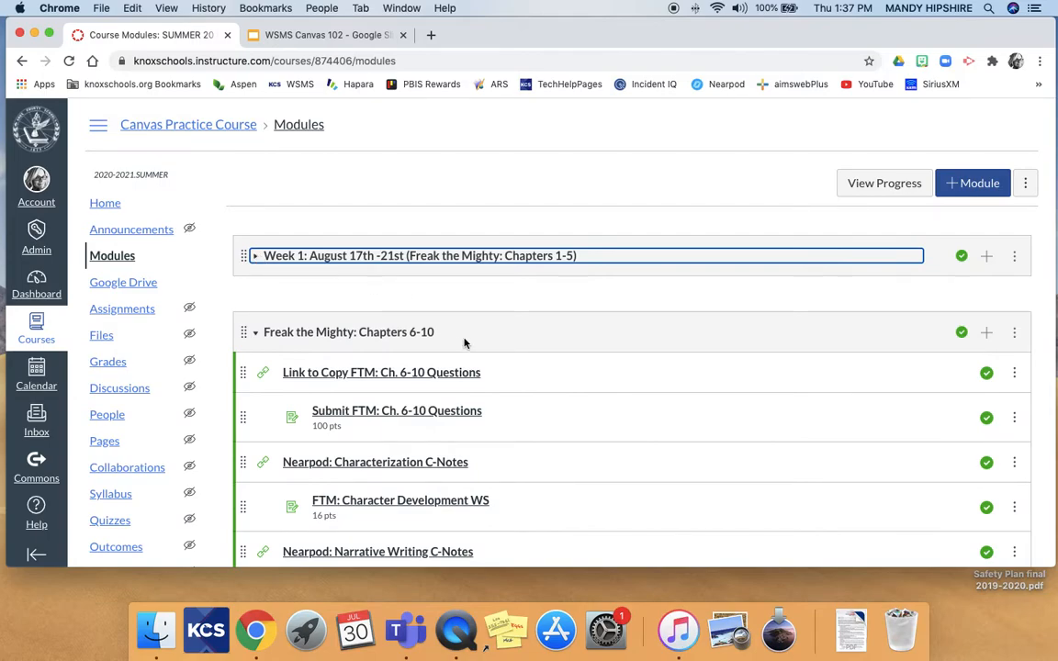
# Move the Freak the Mighty: Chapters 6-10 module to the top, above Week 1.
pyautogui.click(1014, 334)
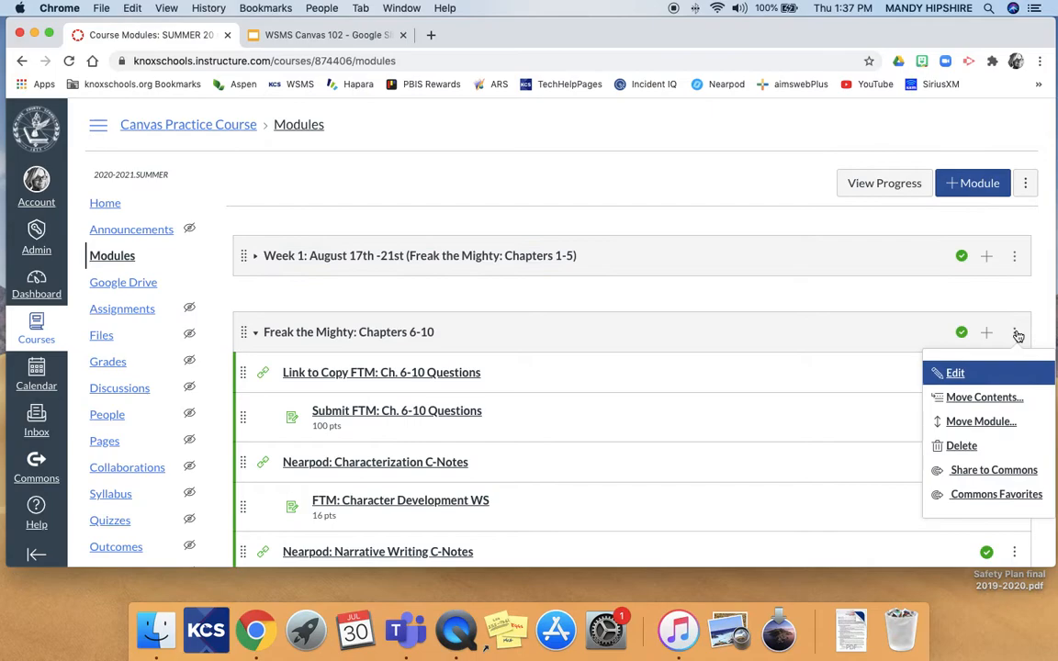
pyautogui.click(972, 422)
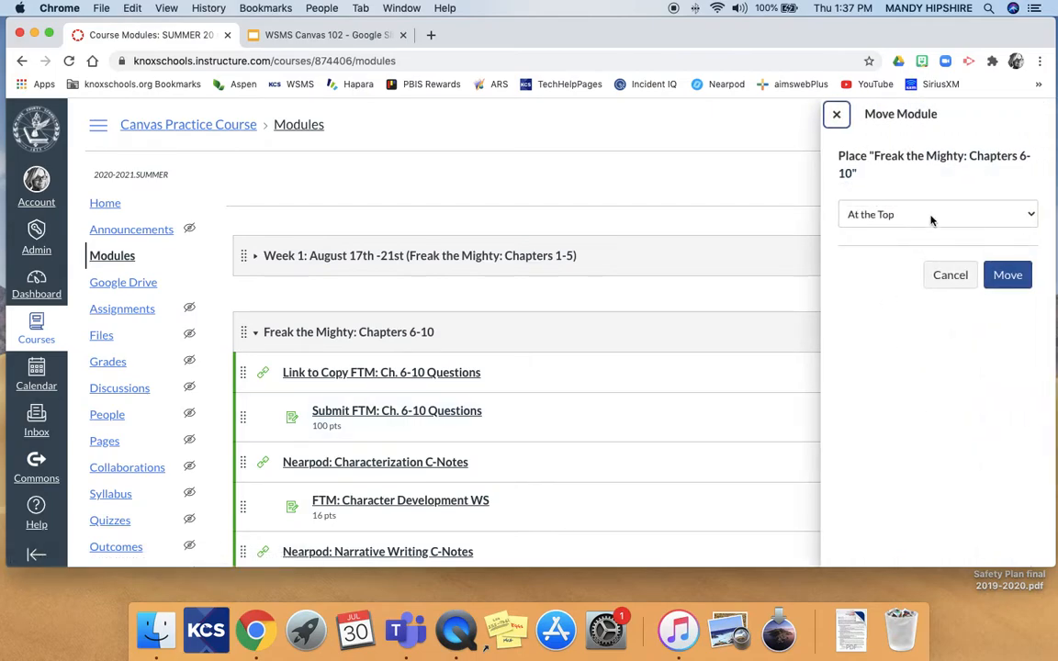
pyautogui.click(1009, 274)
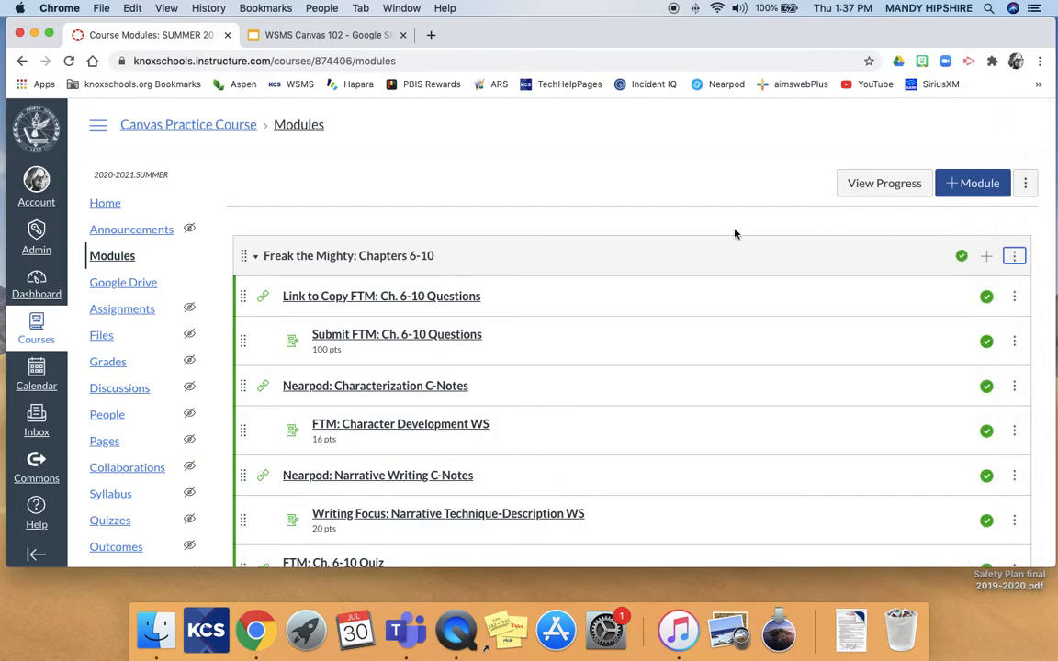
pyautogui.scroll(-3, 699, 386)
pyautogui.scroll(3, 699, 386)
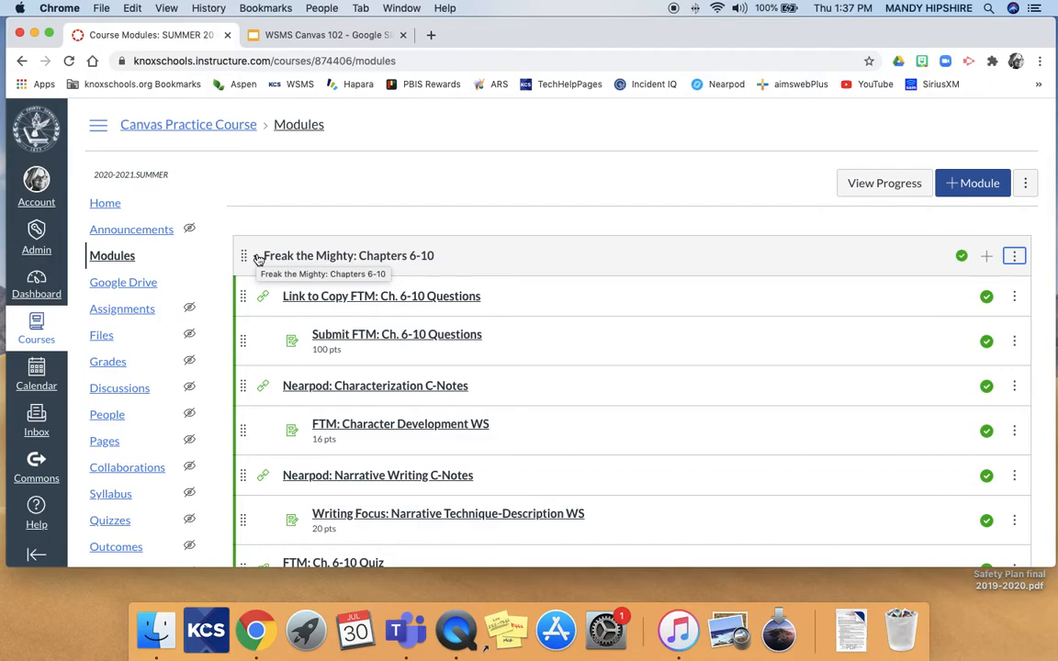
pyautogui.scroll(-3, 276, 299)
pyautogui.scroll(3, 276, 297)
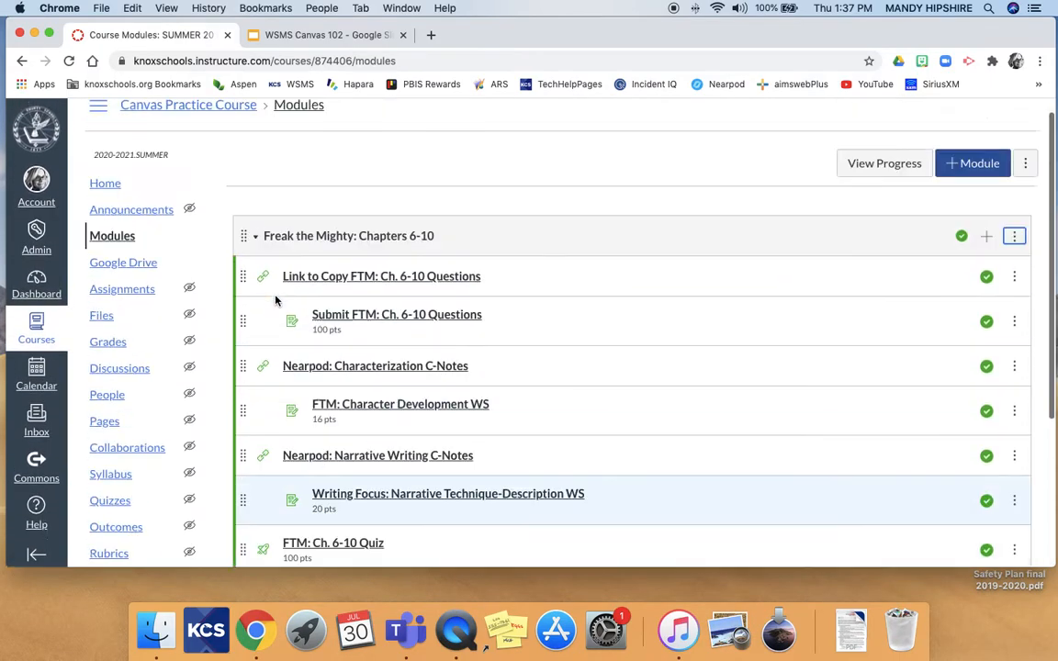
# Collapse and re-expand the Chapters 6-10 and Week 1 modules to check the new order.
pyautogui.click(256, 259)
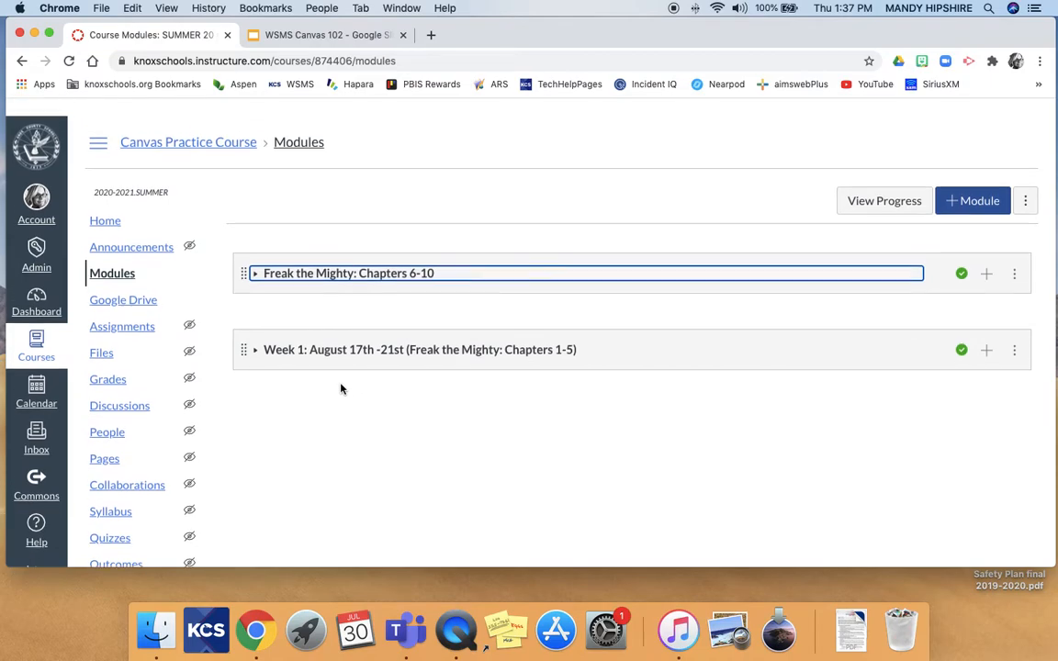
pyautogui.click(257, 334)
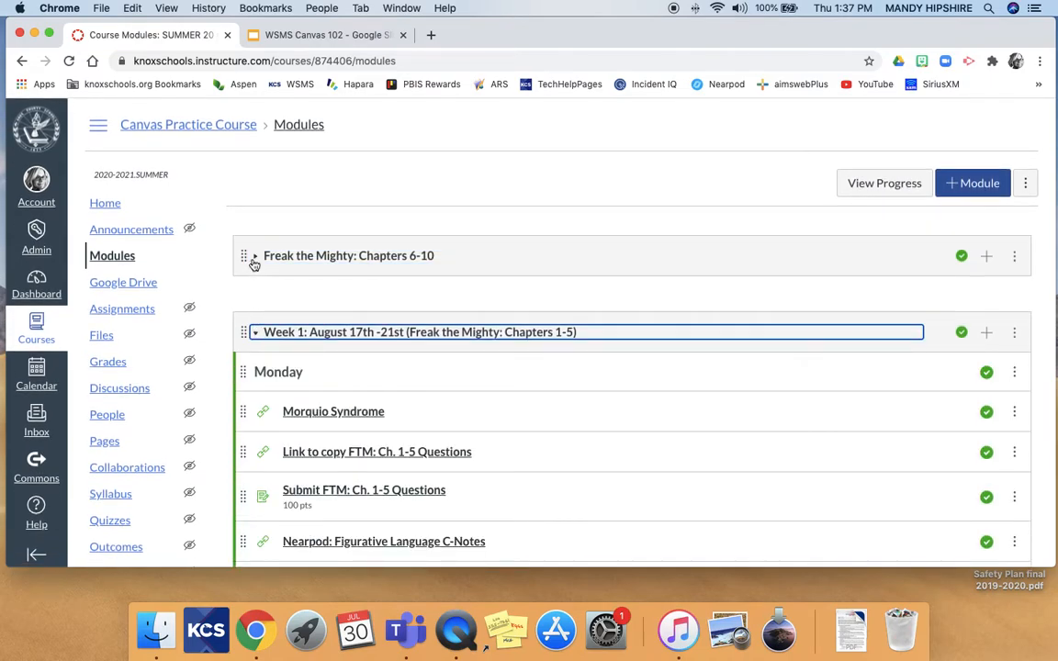
pyautogui.click(255, 259)
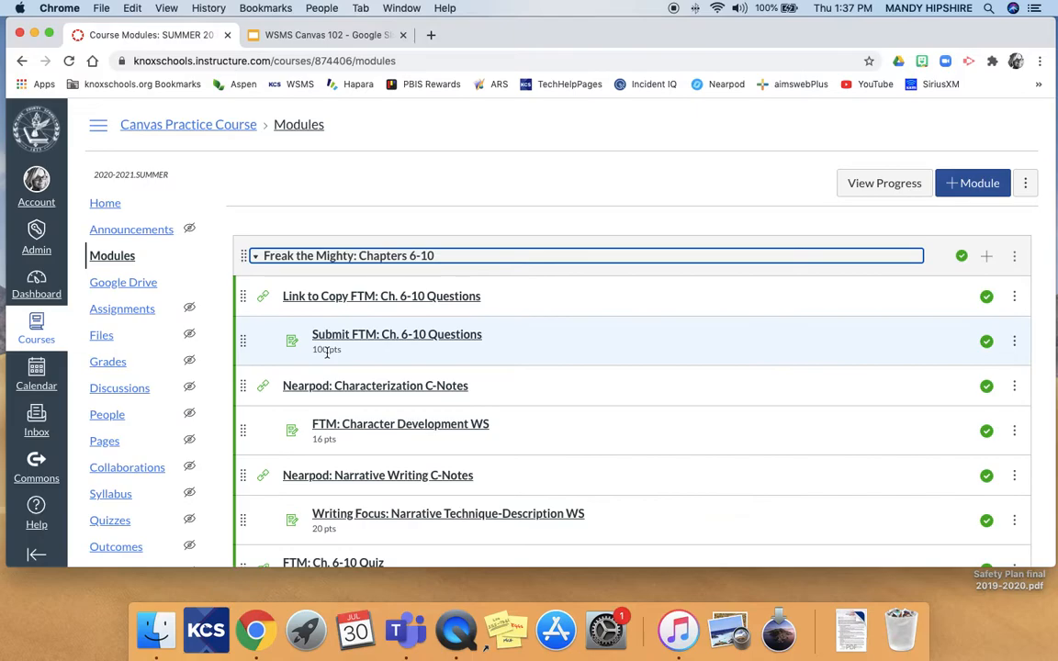
pyautogui.scroll(-10, 327, 353)
pyautogui.scroll(10, 328, 358)
pyautogui.scroll(-10, 328, 357)
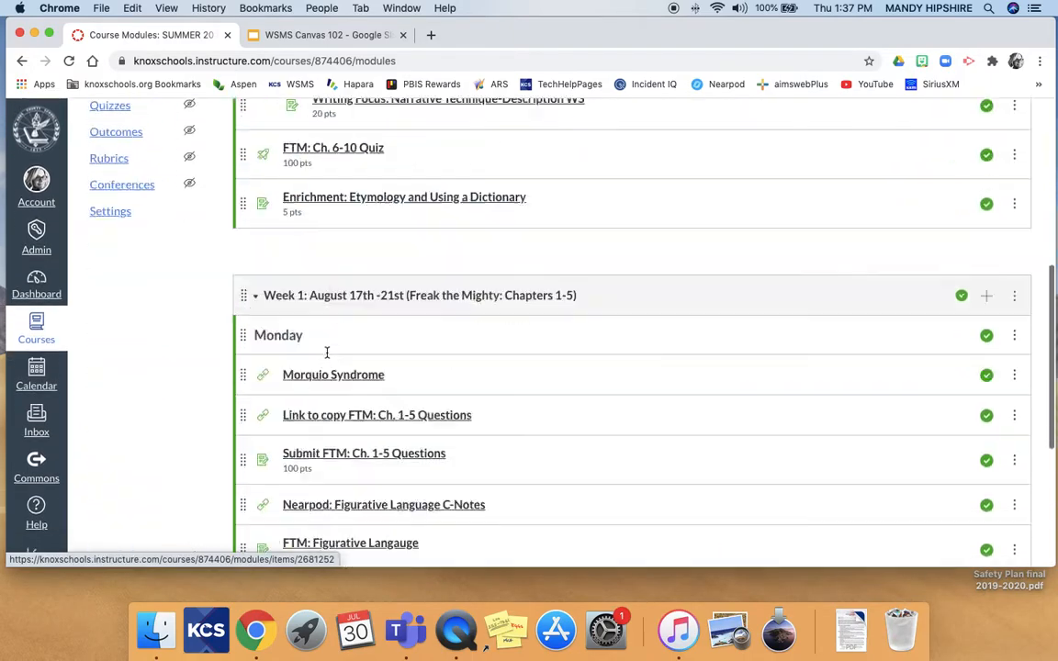
pyautogui.scroll(10, 327, 357)
# Collapse the Chapters 6-10 module and go to the course Announcements page.
pyautogui.scroll(-4, 328, 359)
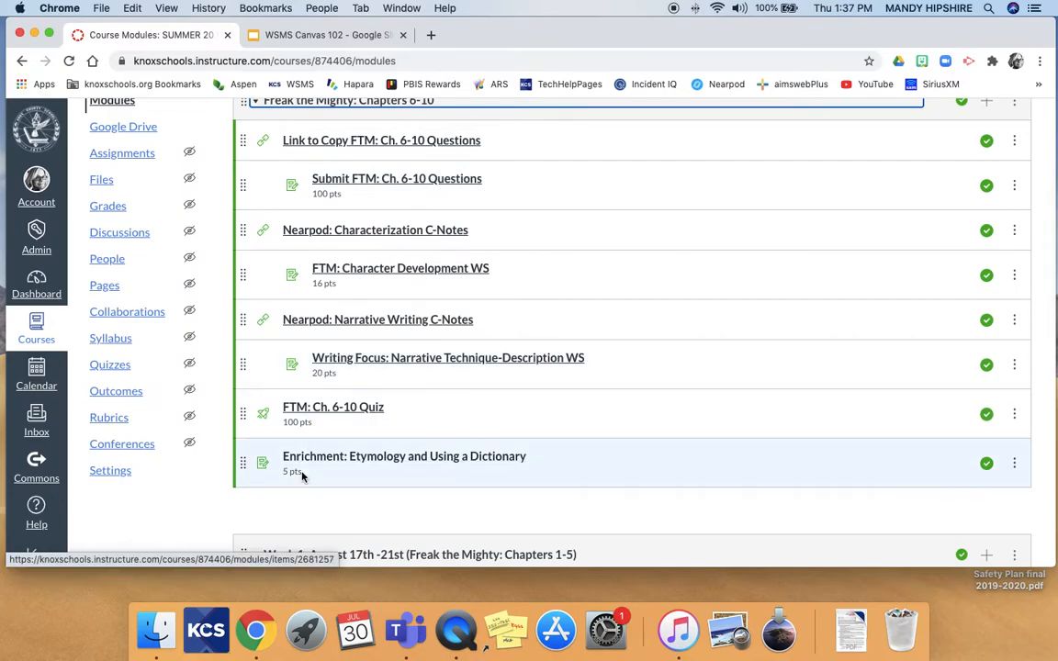
pyautogui.scroll(-7, 303, 478)
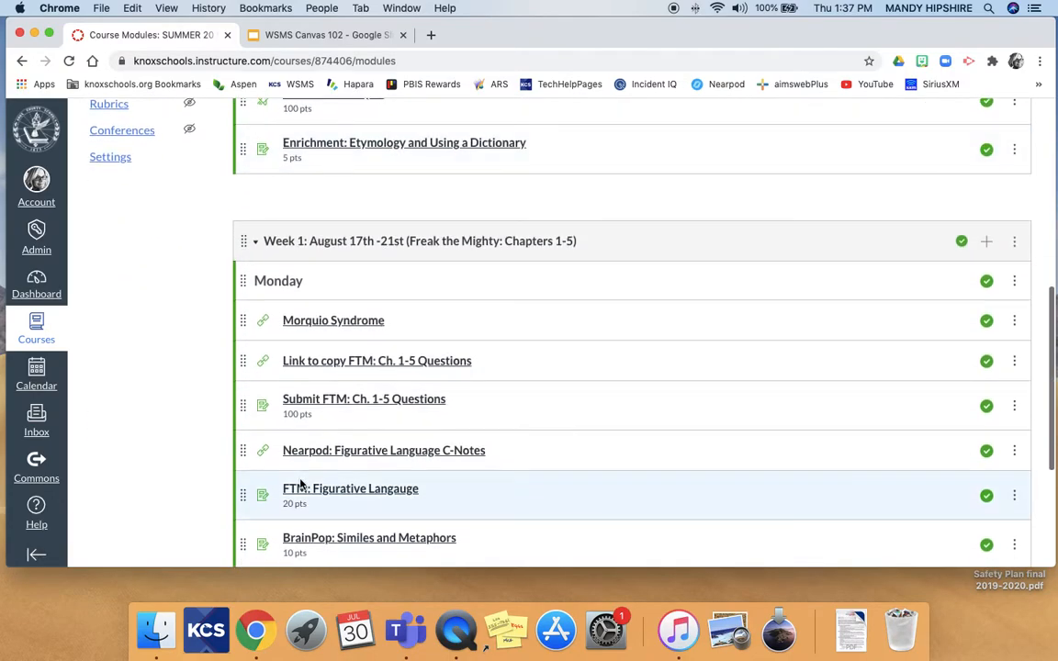
pyautogui.scroll(-5, 301, 484)
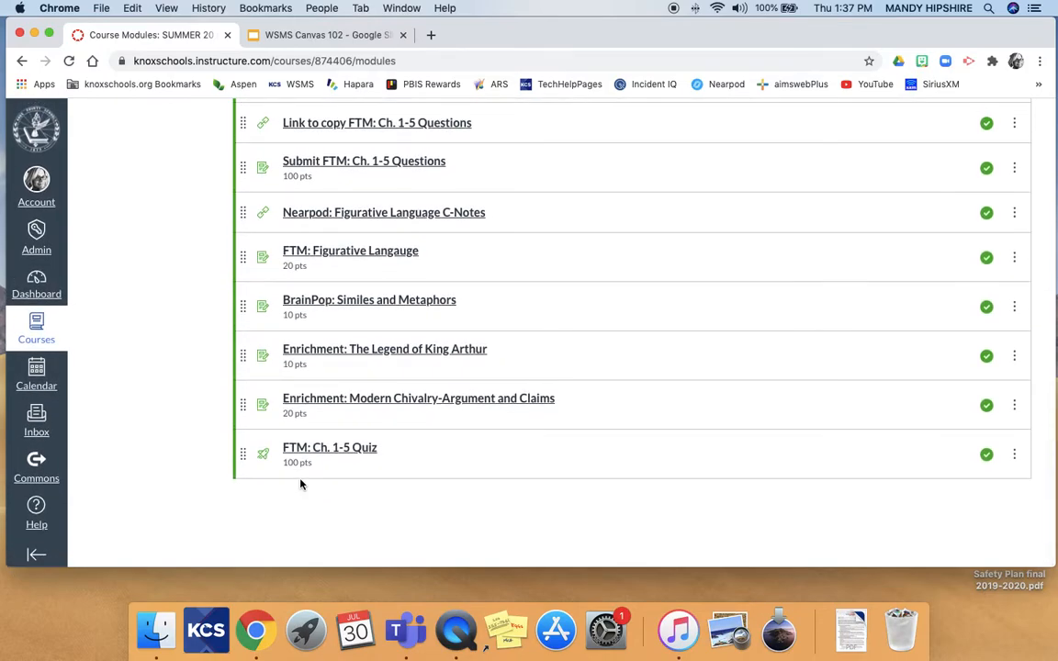
pyautogui.scroll(10, 300, 484)
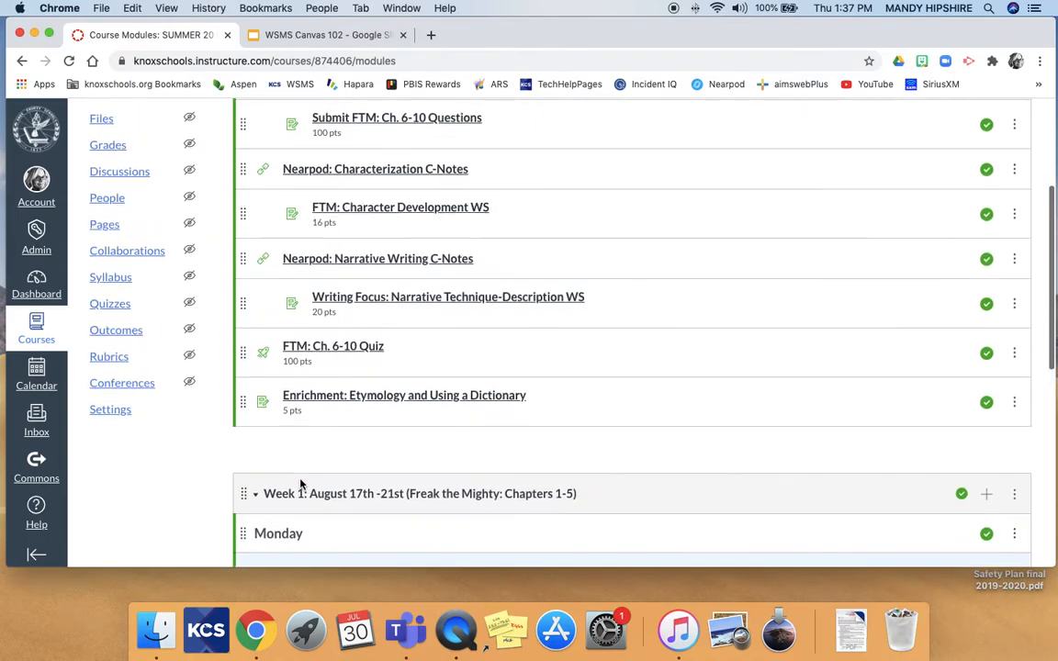
pyautogui.click(255, 497)
pyautogui.scroll(5, 255, 499)
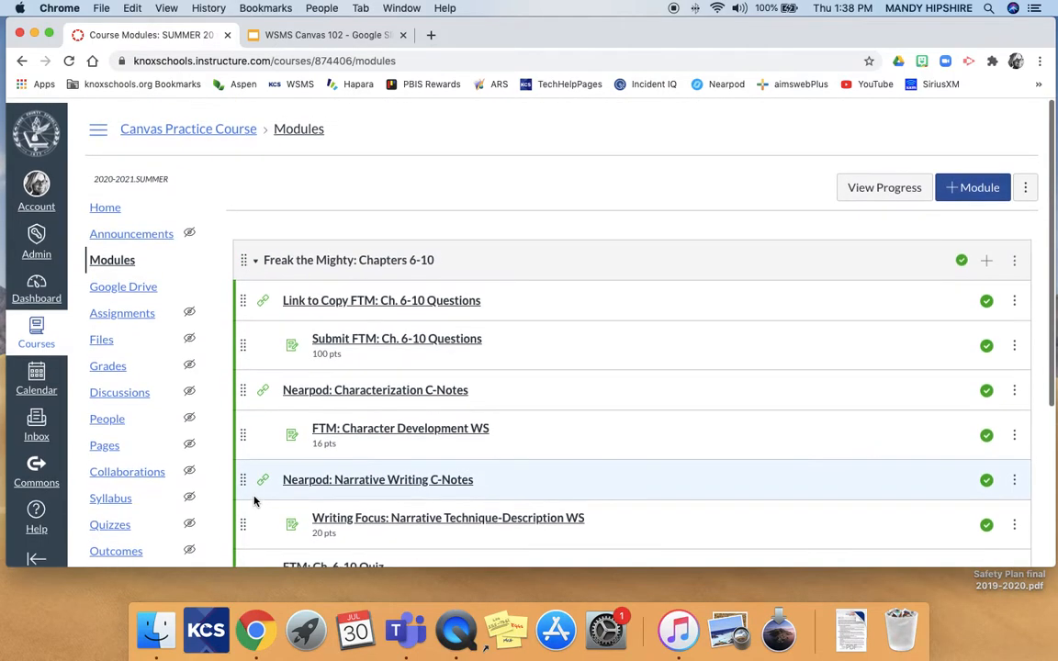
pyautogui.click(254, 257)
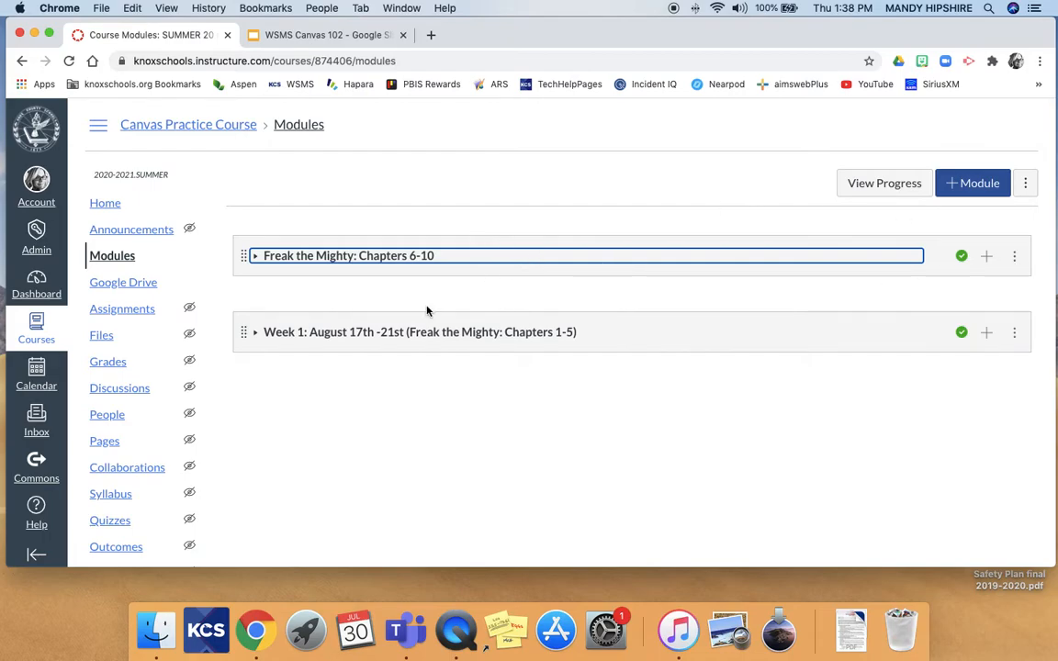
pyautogui.click(146, 234)
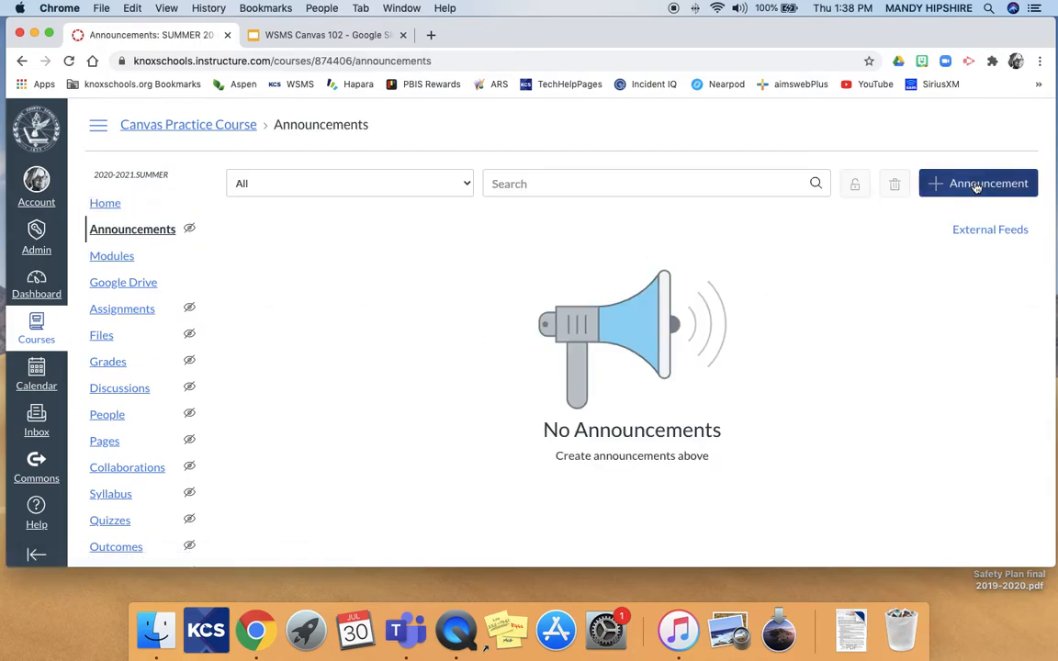
# Start a new announcement titled 'Welcome!'.
pyautogui.click(909, 183)
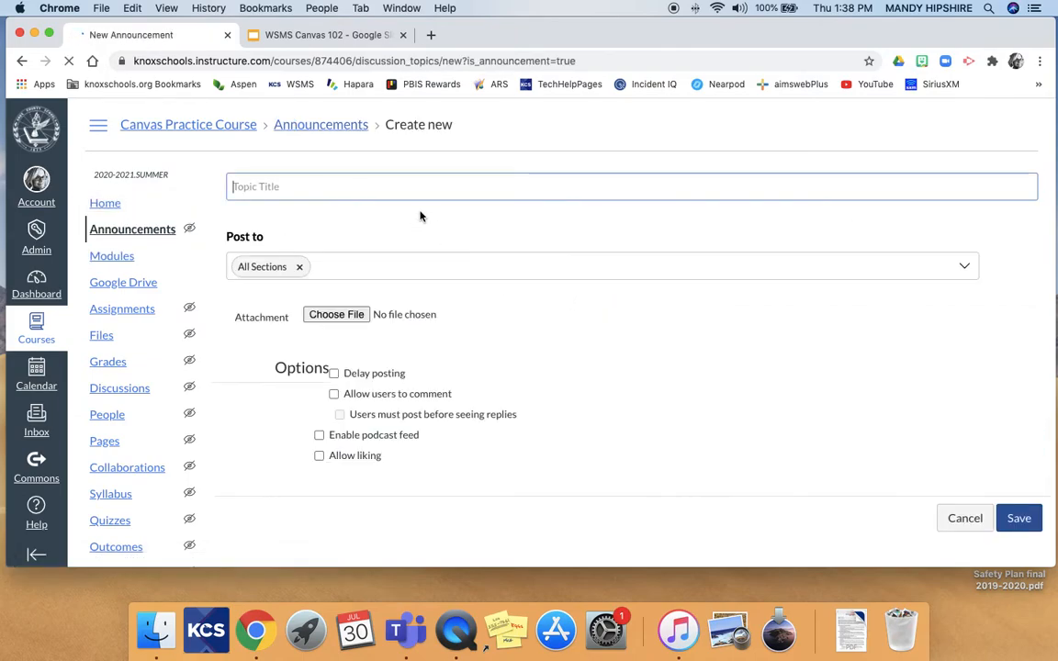
pyautogui.click(410, 184)
pyautogui.write('Welcome!')
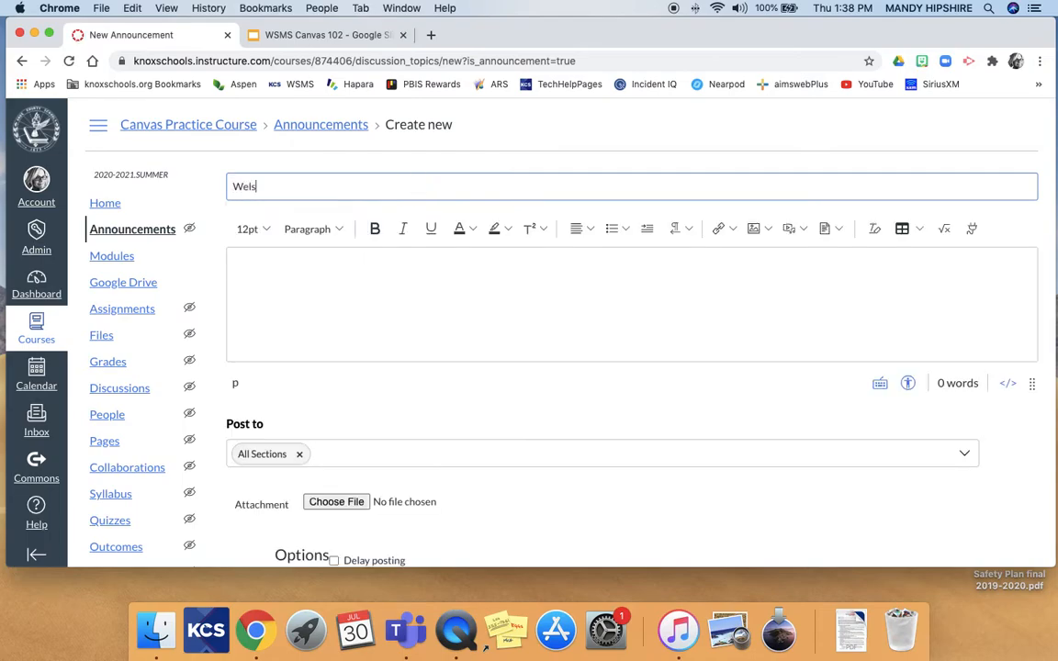
# Enter the message 'So glad you are here! Take a look around and get familiar with the Canvas page!' and post it.
pyautogui.click(439, 285)
pyautogui.write('SO glas')
pyautogui.press('BackSpace')
pyautogui.press('BackSpace')
pyautogui.press('BackSpace')
pyautogui.press('BackSpace')
pyautogui.press('BackSpace')
pyautogui.press('BackSpace')
pyautogui.write('o gla')
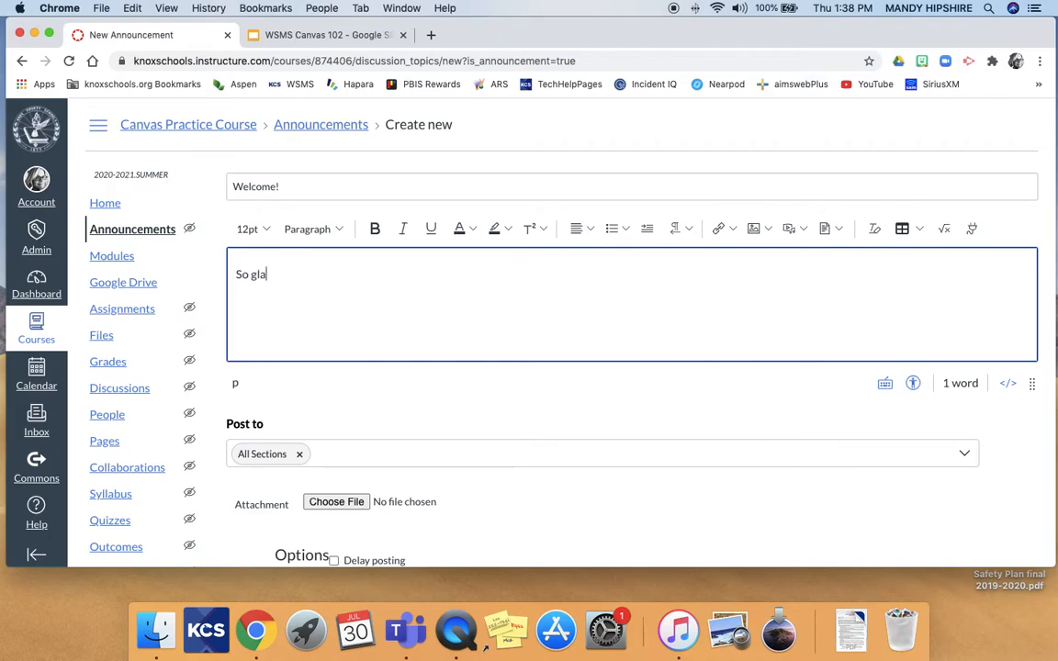
pyautogui.write('d you are her')
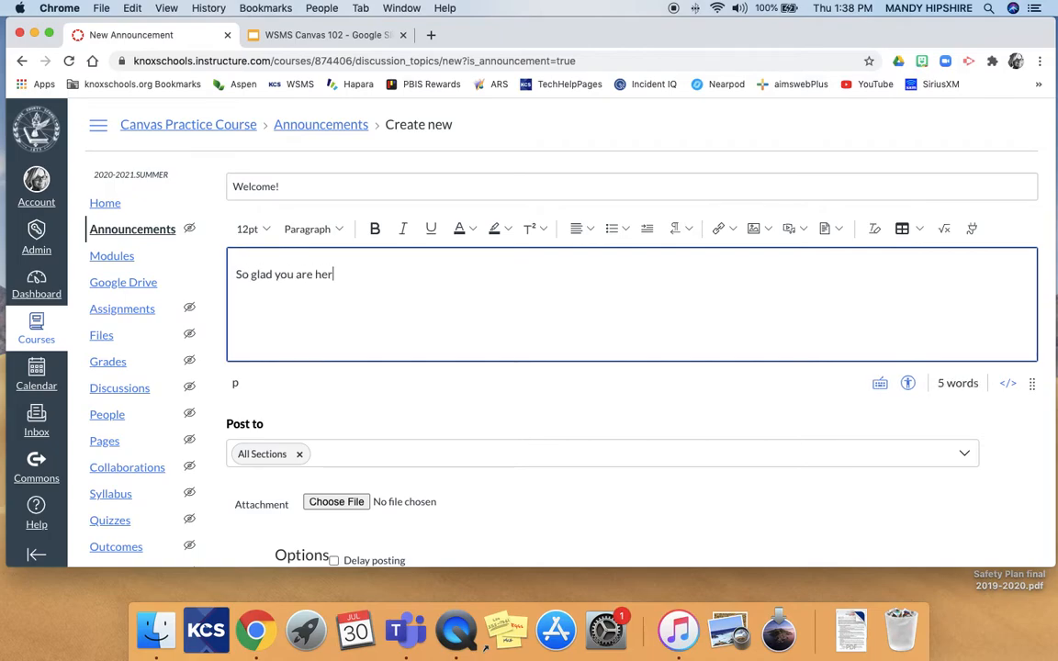
pyautogui.write('e! Take a look arou')
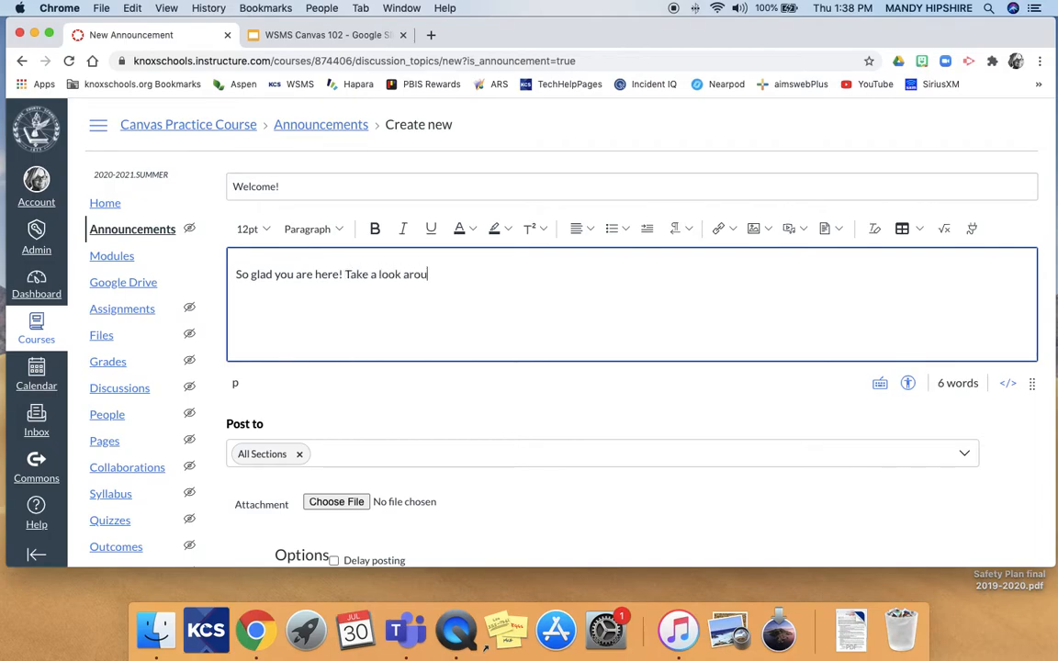
pyautogui.write('nd and get')
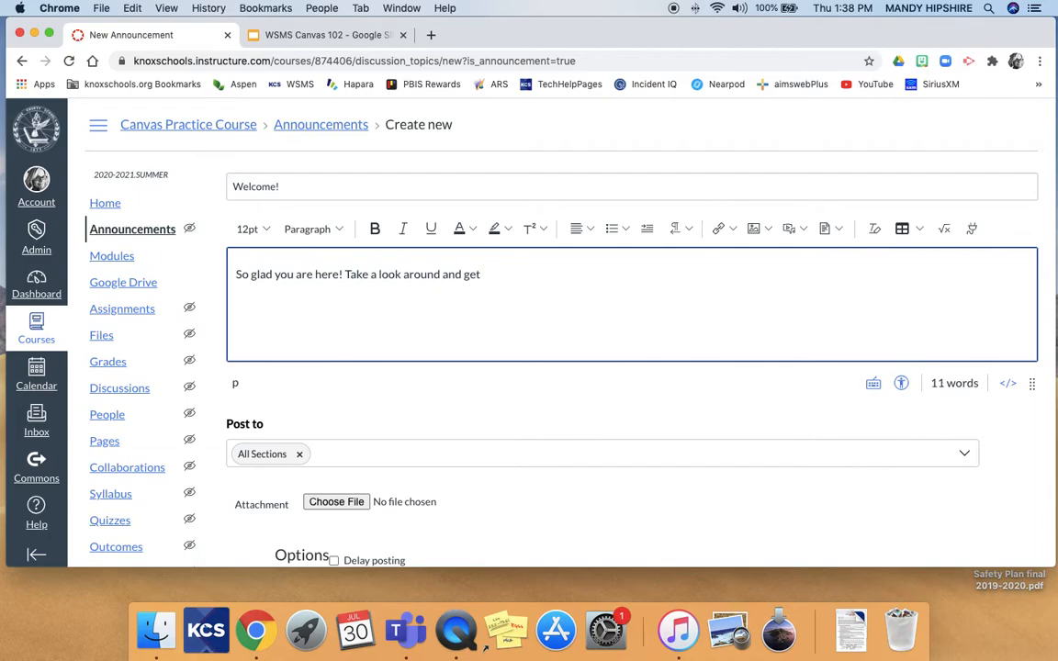
pyautogui.write(' familier with the Canvas page!')
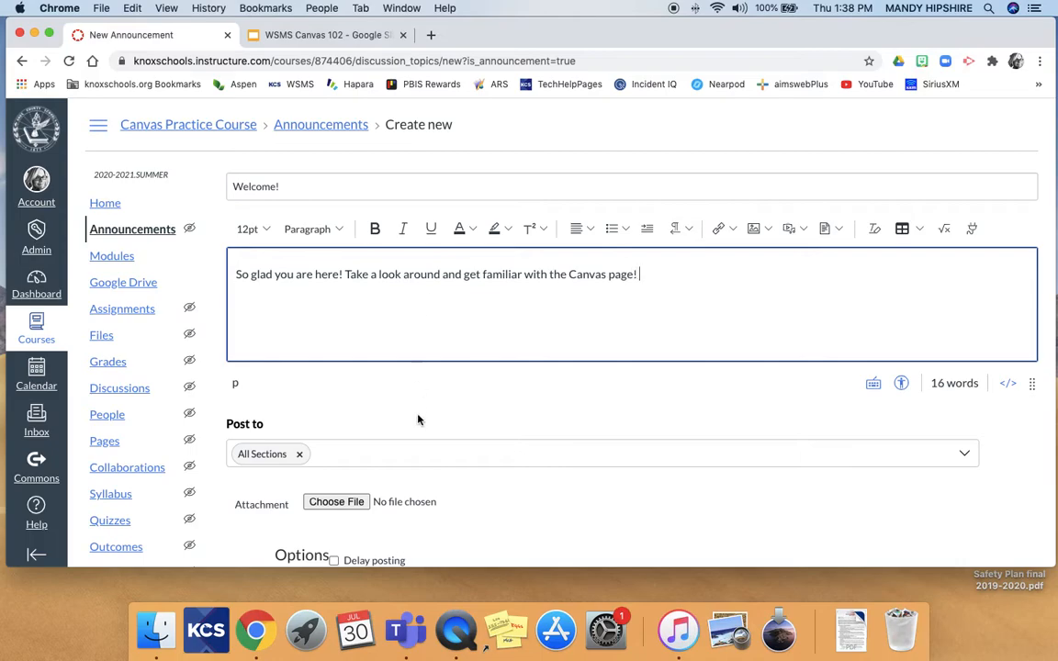
pyautogui.scroll(-3, 418, 432)
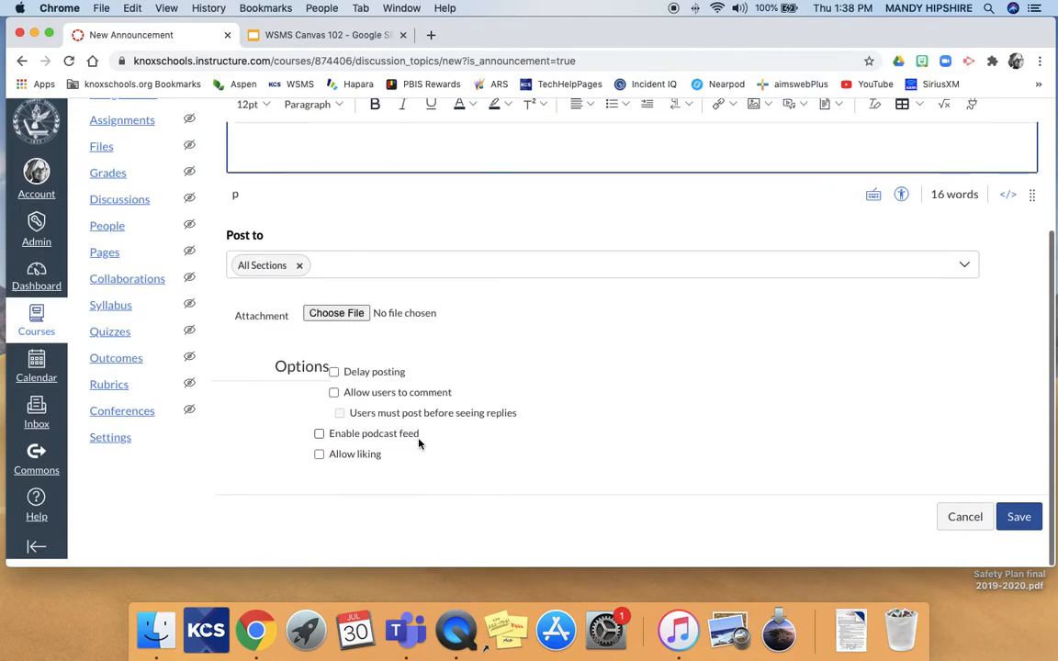
pyautogui.click(1021, 526)
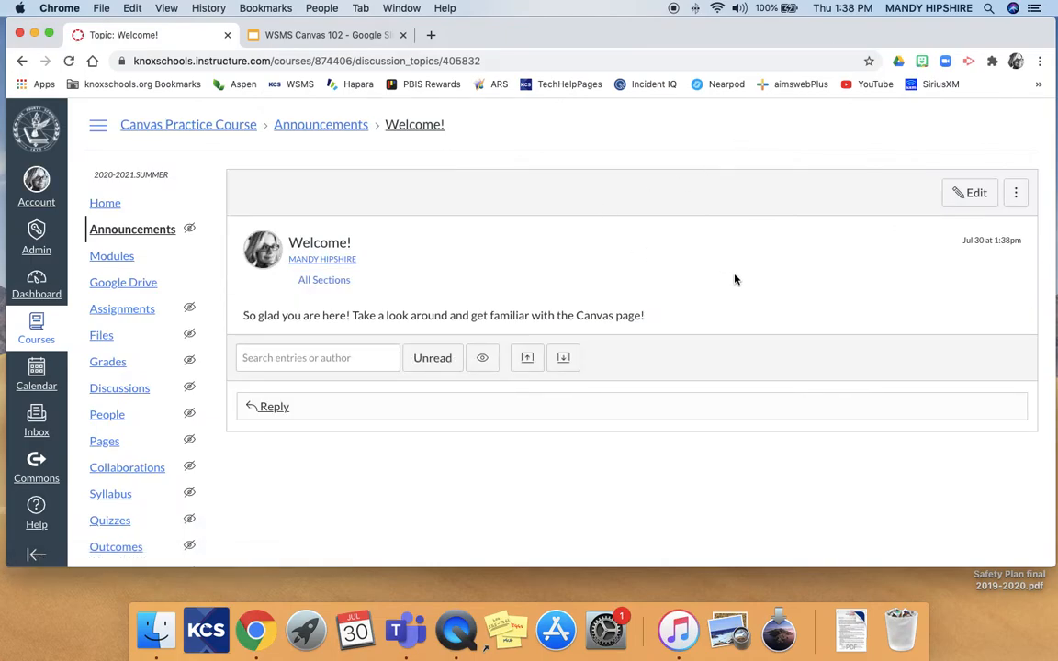
# Confirm the Welcome! announcement appears in the course Announcements list.
pyautogui.click(116, 206)
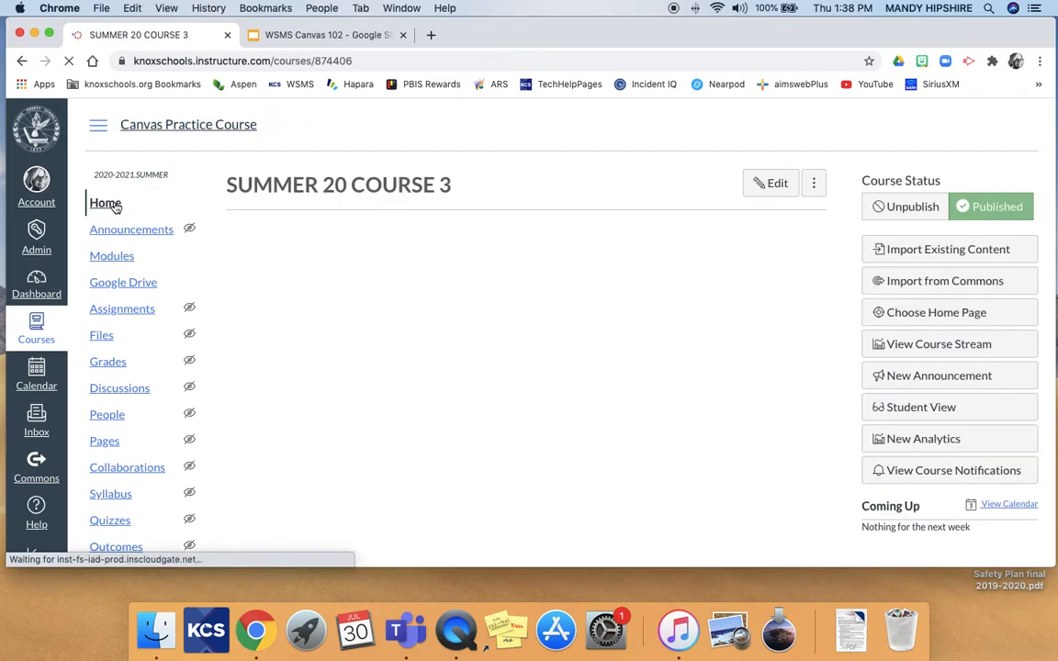
pyautogui.click(150, 230)
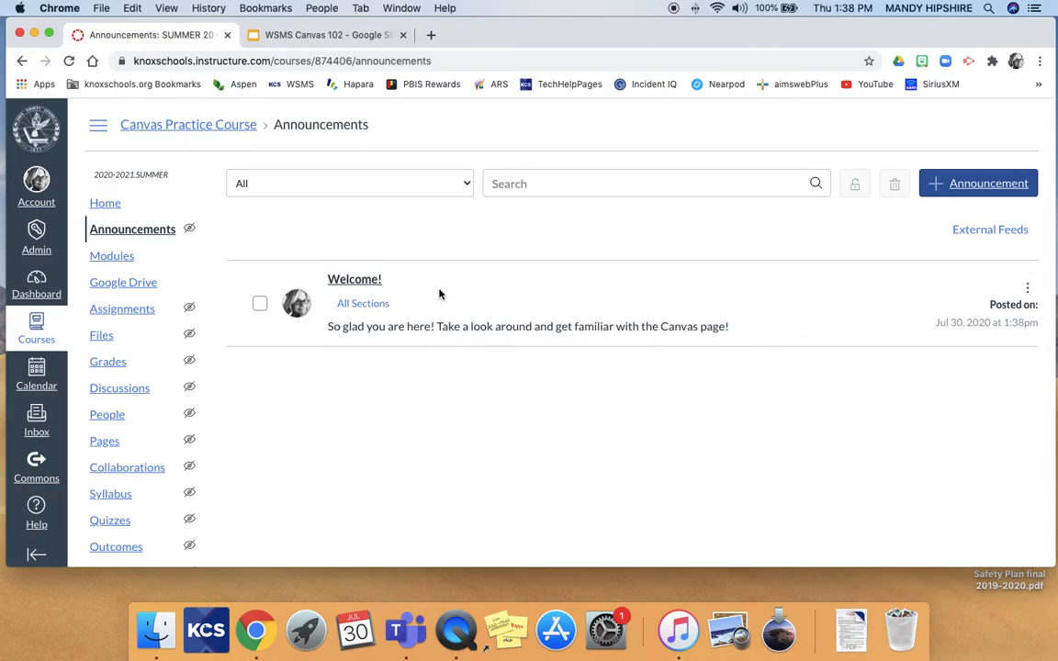
pyautogui.click(260, 303)
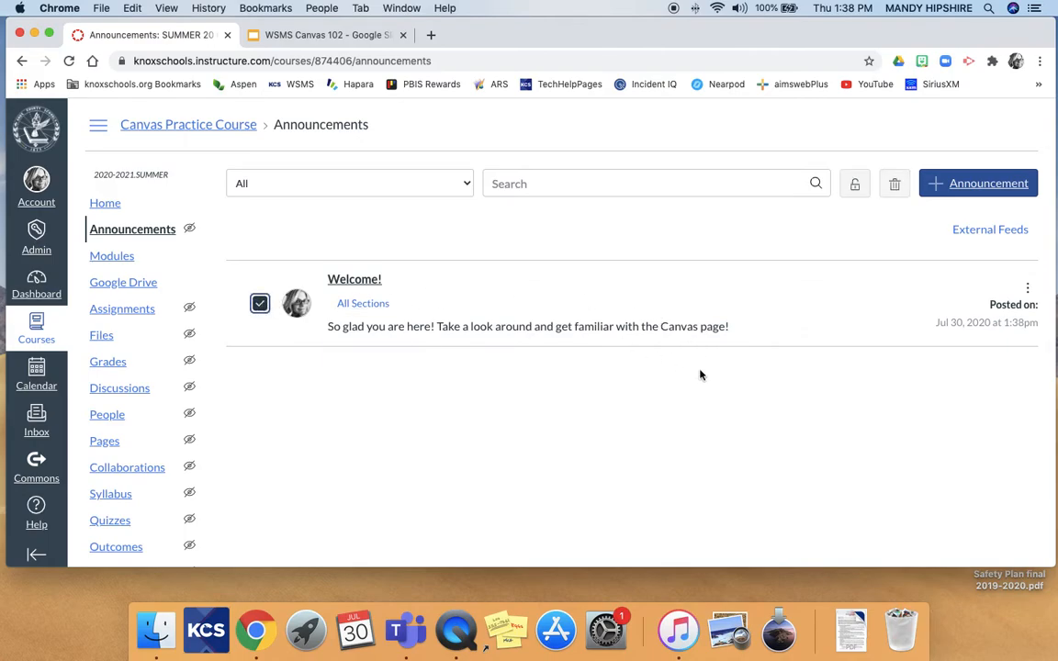
# Return to the course home page and switch to Student View.
pyautogui.click(103, 205)
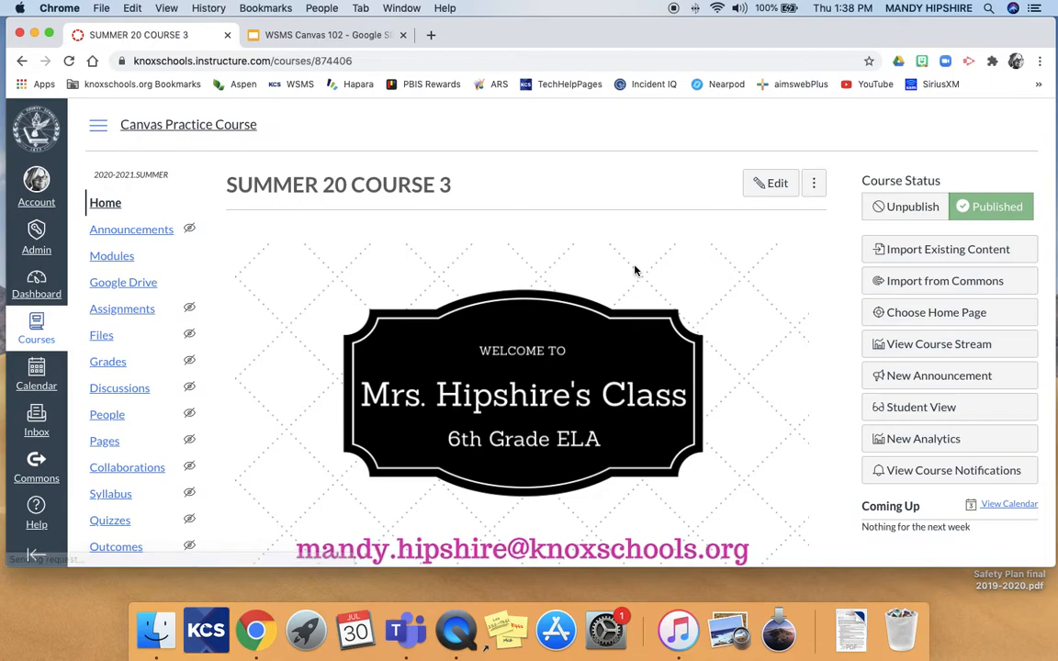
pyautogui.scroll(-1, 797, 330)
pyautogui.click(849, 388)
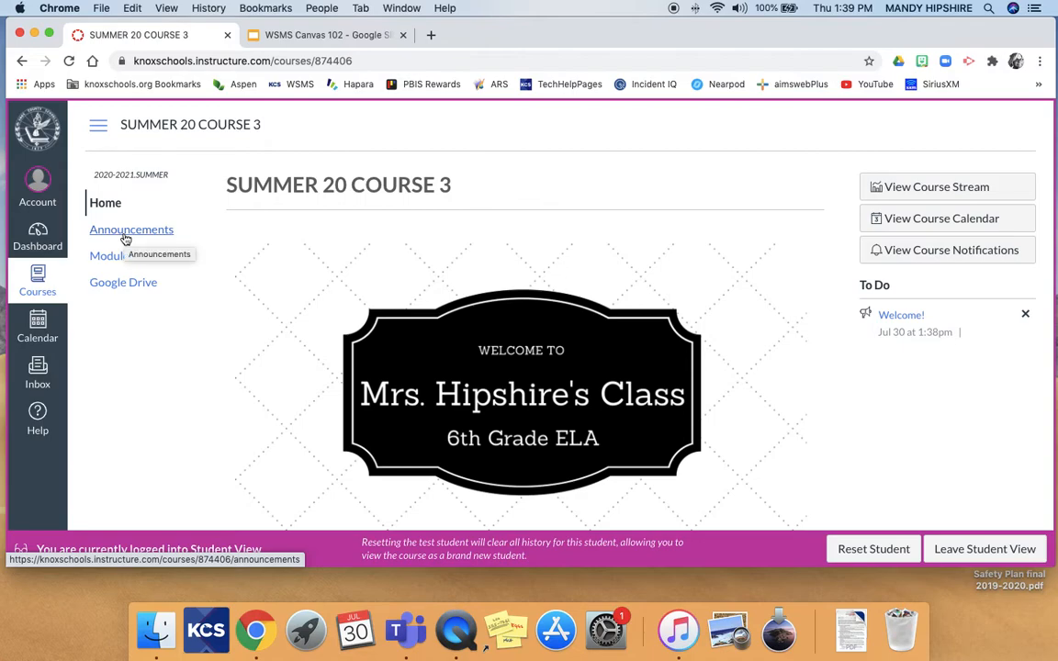
# Review the course home page as a student, then leave Student View.
pyautogui.scroll(-1, 115, 236)
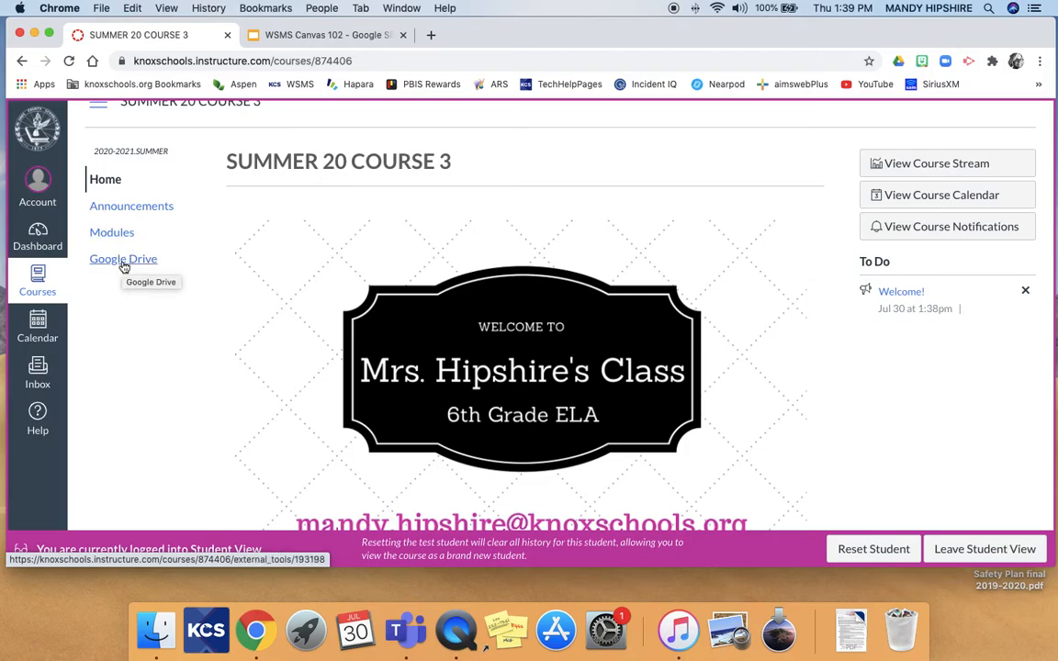
pyautogui.scroll(1, 246, 284)
pyautogui.scroll(-1, 246, 284)
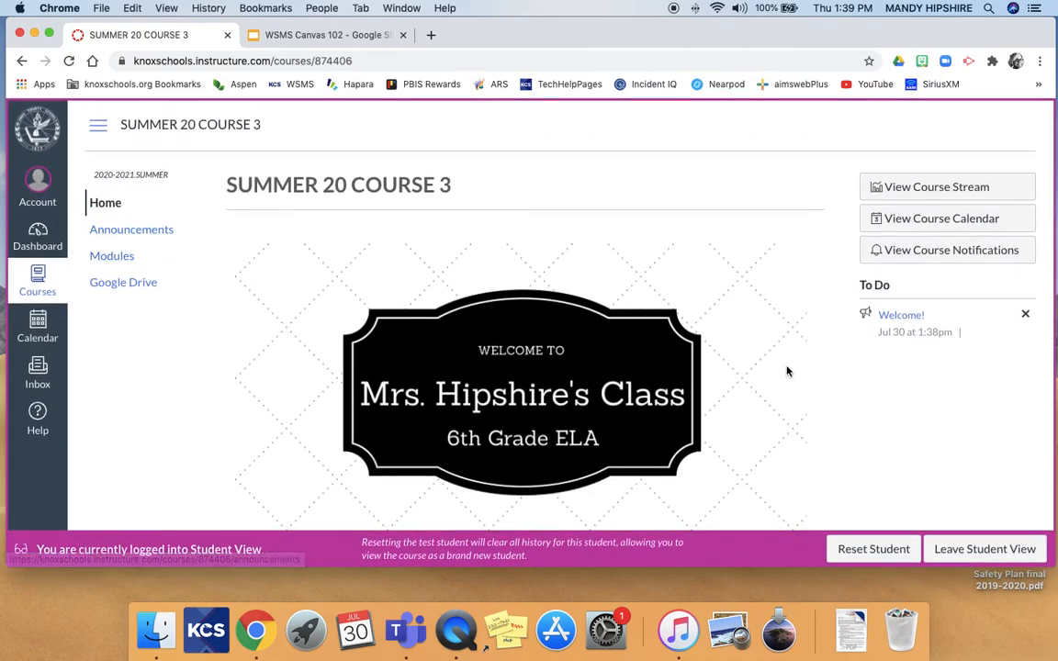
pyautogui.click(965, 553)
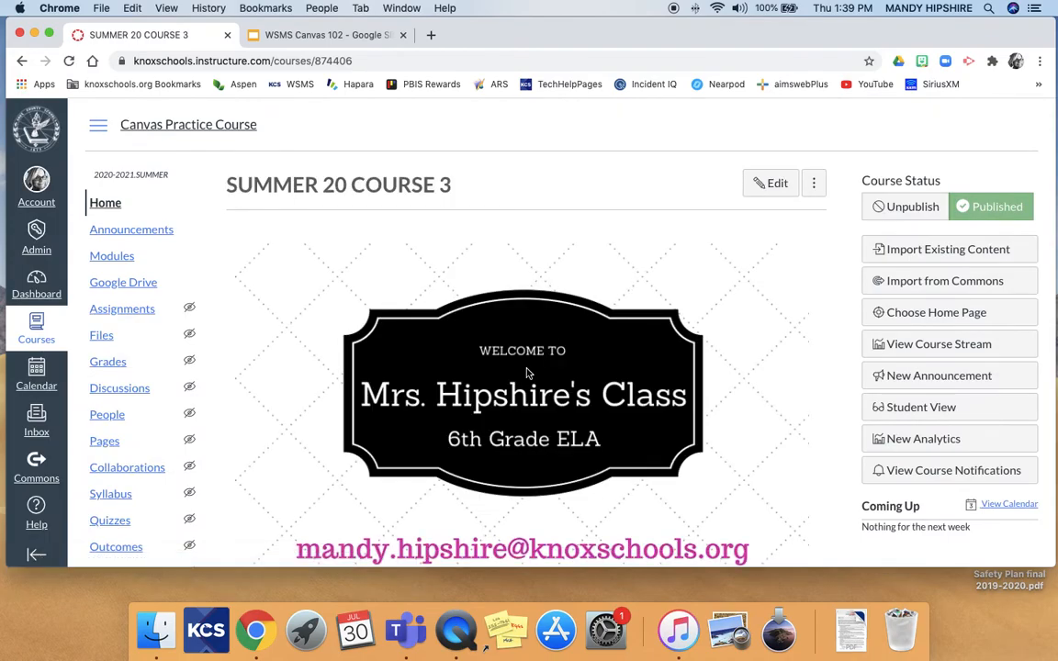
pyautogui.scroll(-5, 528, 372)
pyautogui.scroll(5, 528, 372)
pyautogui.scroll(-5, 220, 278)
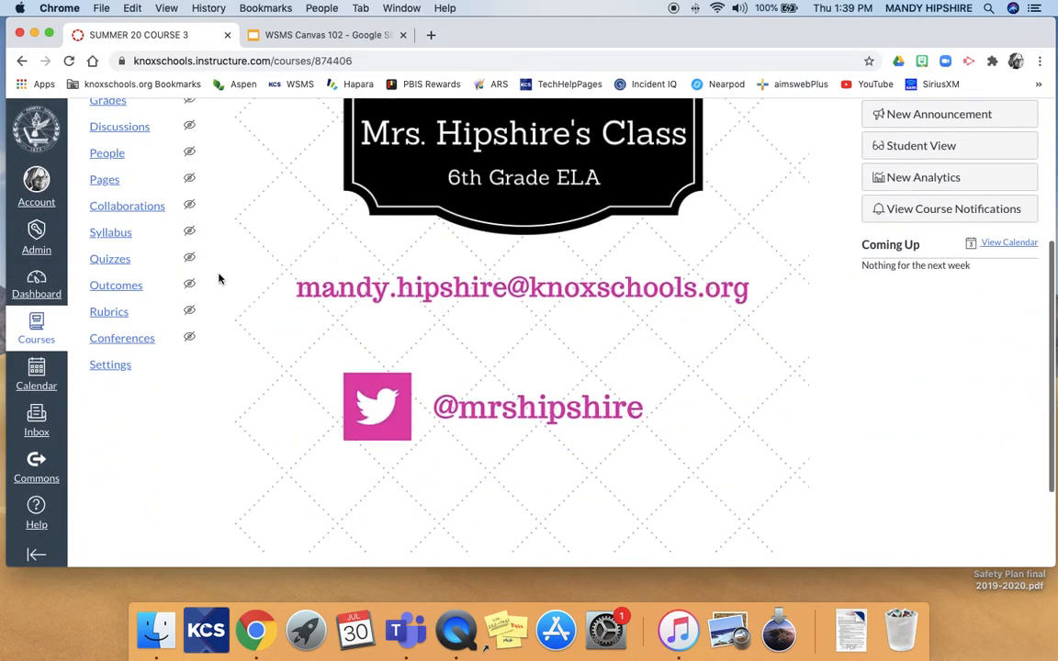
pyautogui.scroll(3, 206, 277)
pyautogui.scroll(-5, 206, 277)
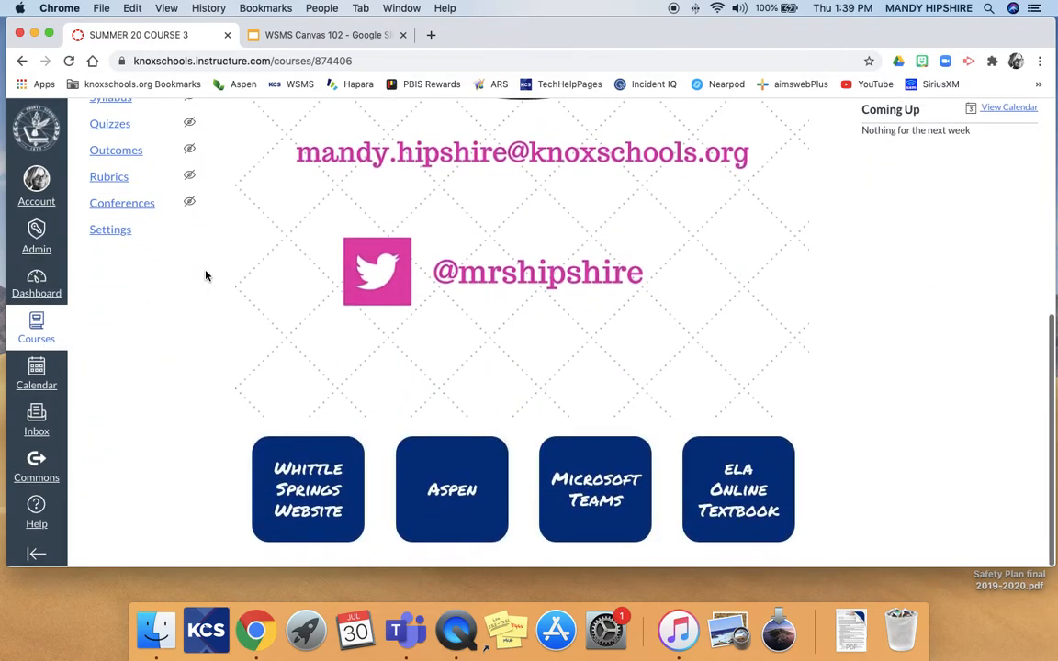
pyautogui.scroll(5, 295, 290)
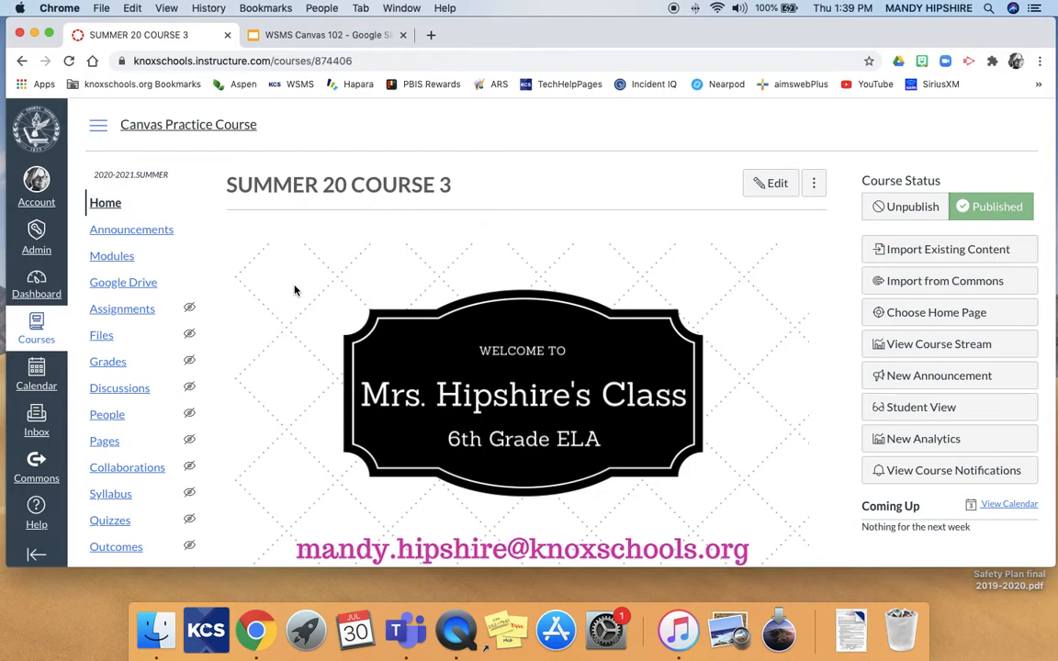
pyautogui.scroll(-10, 294, 290)
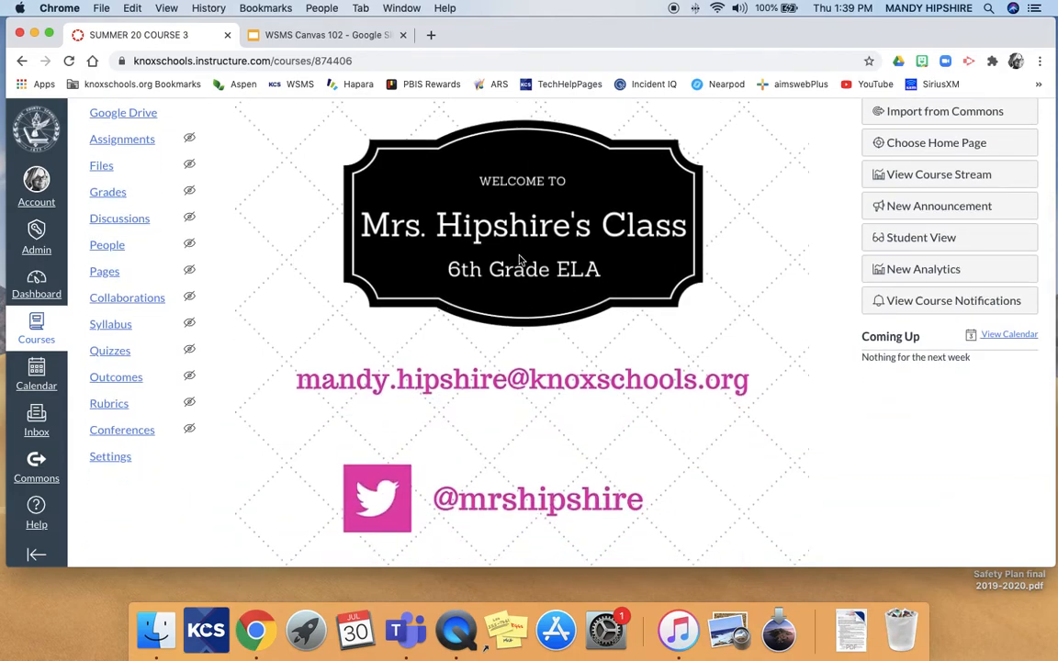
pyautogui.scroll(10, 669, 420)
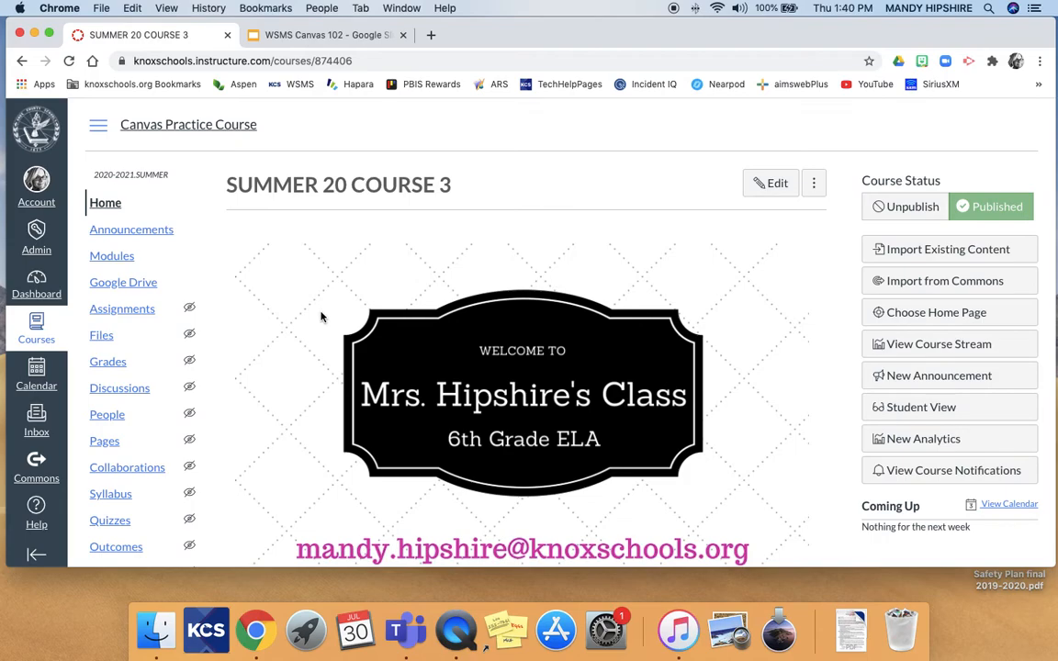
pyautogui.scroll(-5, 322, 317)
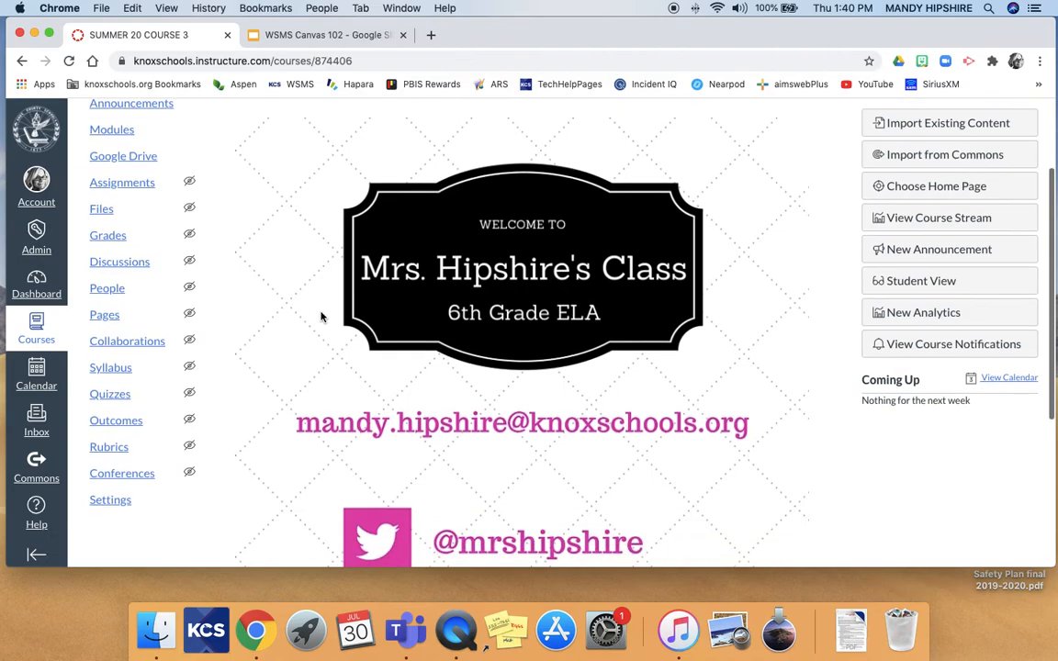
pyautogui.scroll(5, 322, 317)
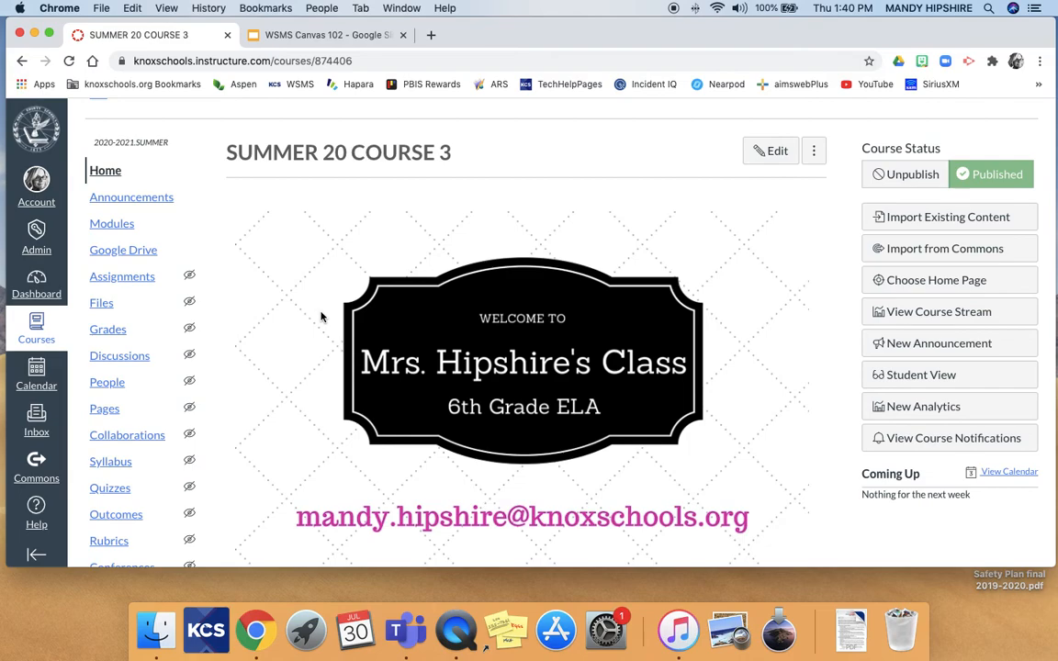
pyautogui.scroll(-3, 321, 316)
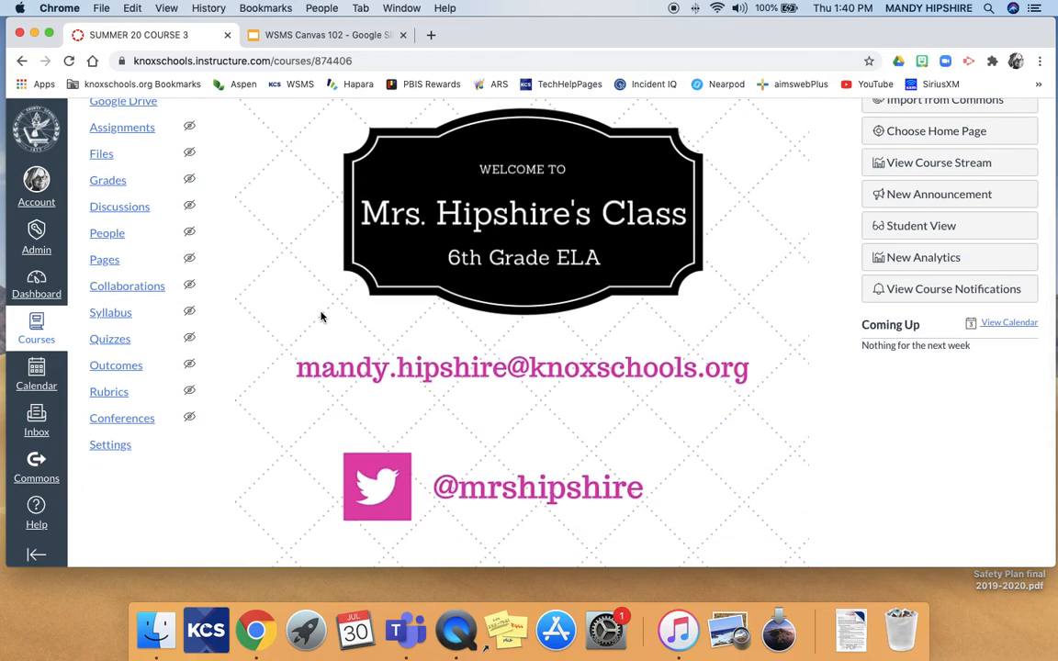
pyautogui.scroll(1, 321, 317)
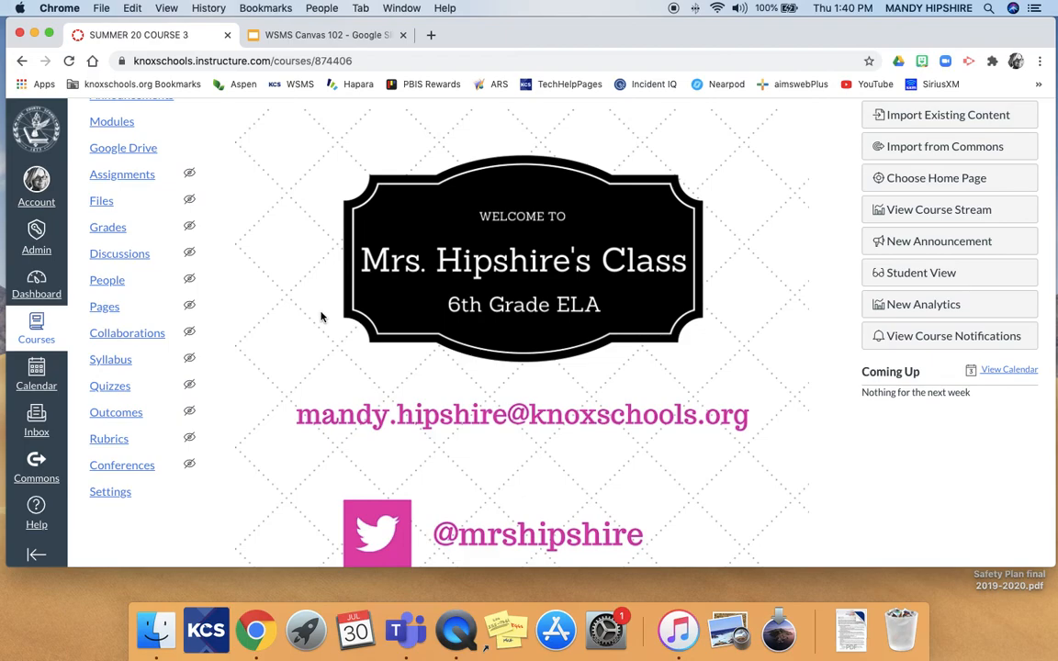
pyautogui.scroll(3, 321, 317)
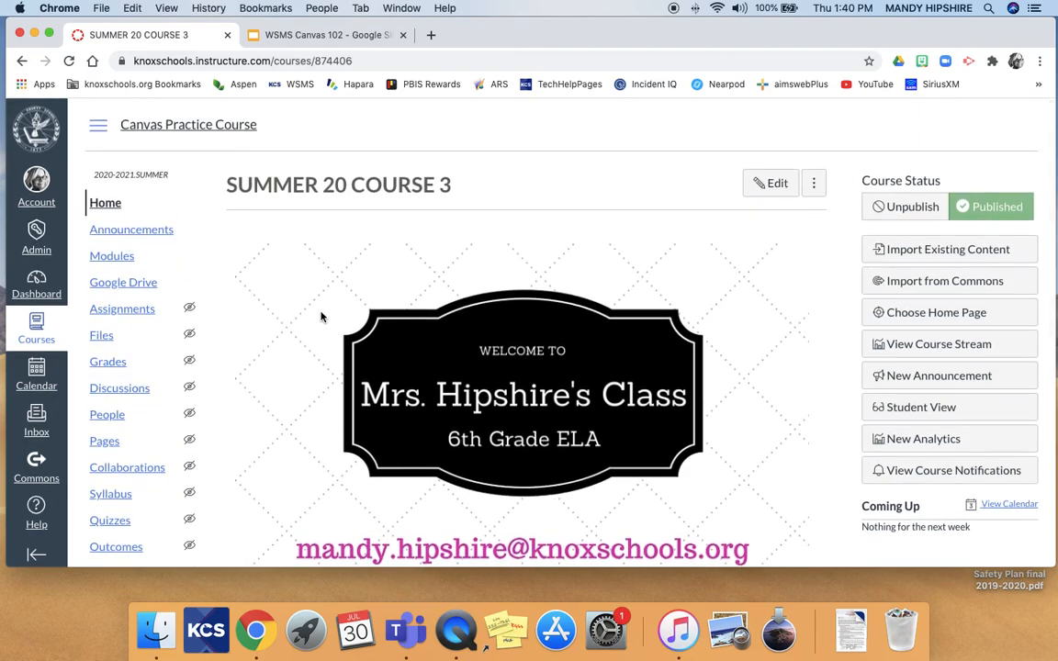
pyautogui.scroll(-3, 322, 317)
pyautogui.scroll(3, 322, 317)
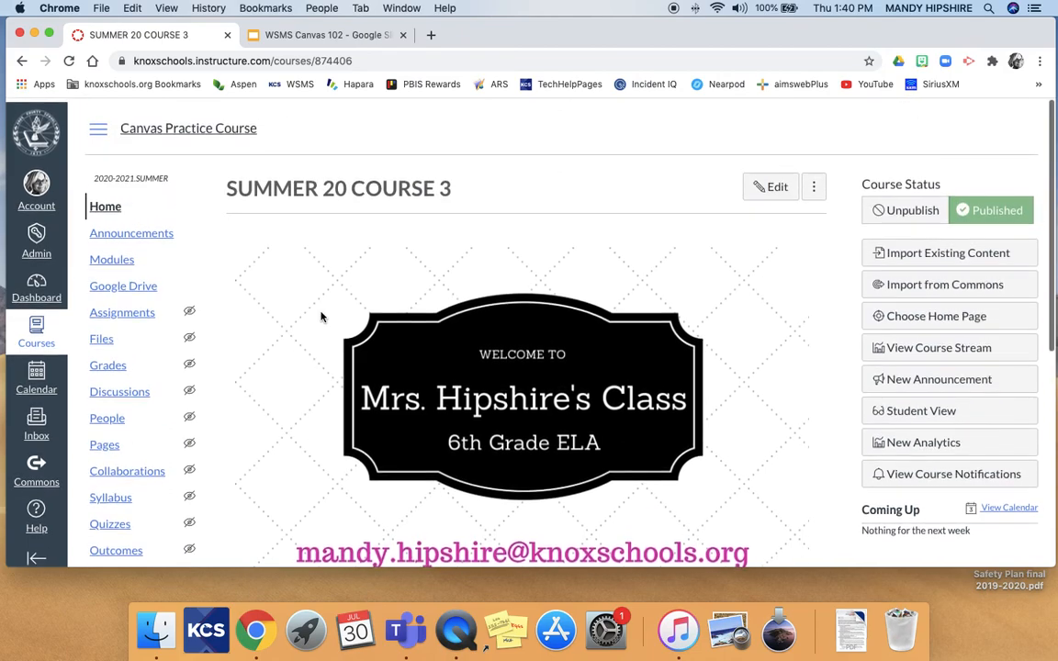
pyautogui.scroll(-10, 322, 315)
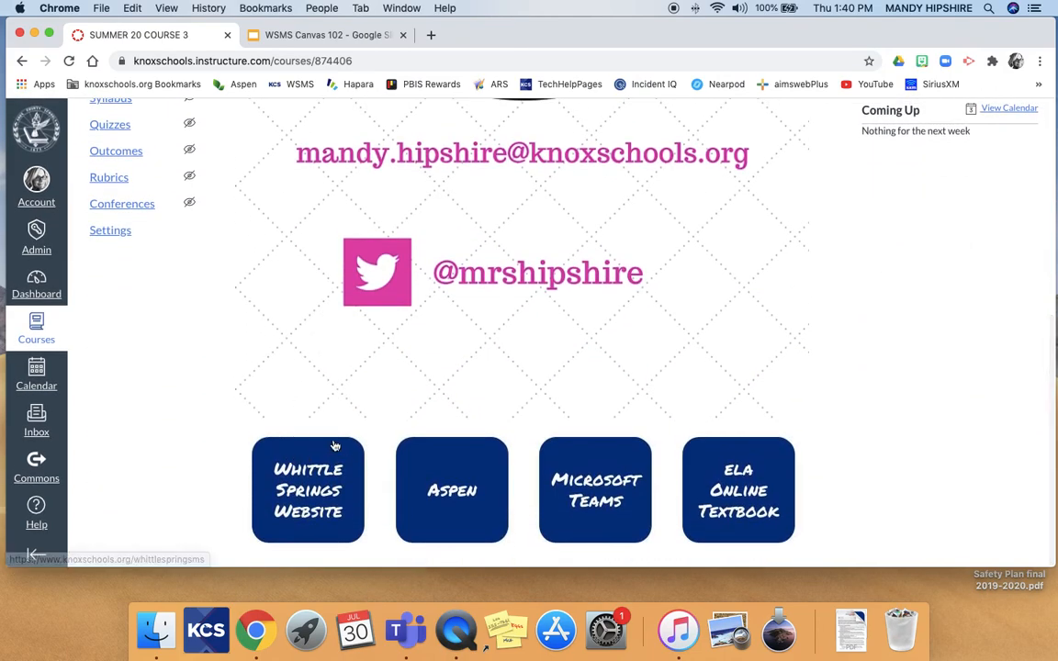